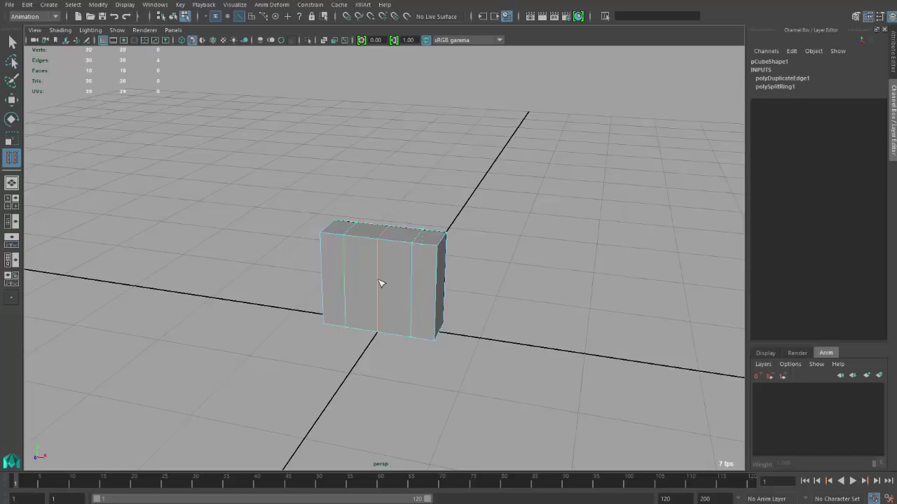
Step: Insert three horizontal edge loops around the box to divide it into four rows
{"action": "scroll", "coordinate": [378, 281], "scroll_direction": "up", "scroll_amount": 2}
{"action": "key", "text": "w"}
{"action": "right_click_drag", "start_coordinate": [371, 283], "coordinate": [353, 320], "text": "shift"}
{"action": "left_click", "coordinate": [367, 341]}
{"action": "key", "text": "g"}
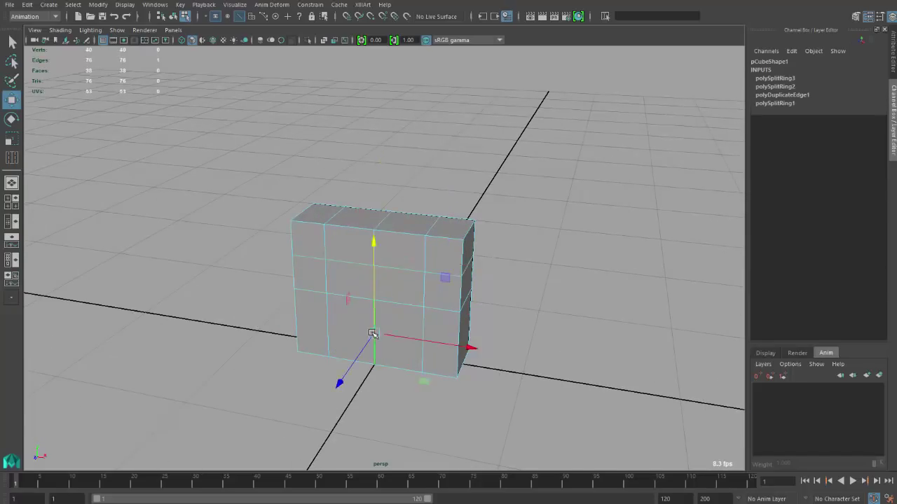
{"action": "left_click", "coordinate": [372, 330]}
{"action": "key", "text": "g"}
{"action": "left_click_drag", "start_coordinate": [372, 330], "coordinate": [385, 292], "text": "alt"}
{"action": "scroll", "coordinate": [385, 292], "scroll_direction": "up", "scroll_amount": 1}
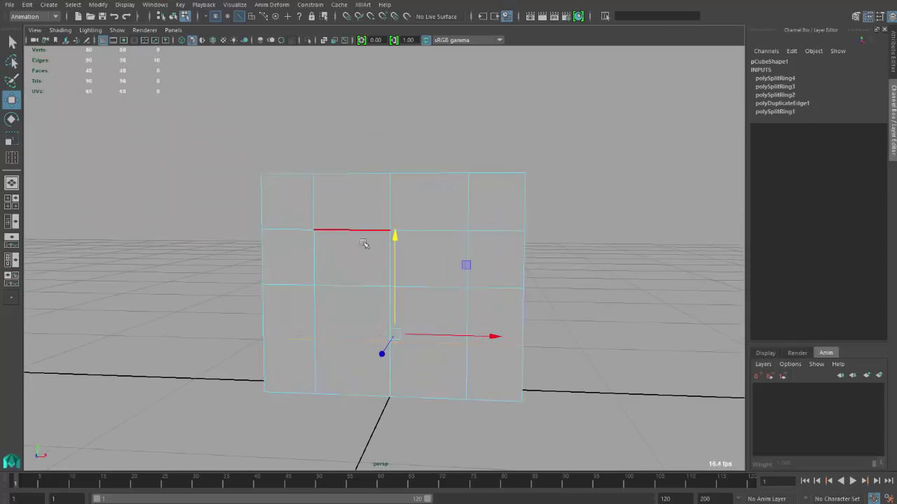
Step: Insert two vertical edge loops, one through each of the two columns beside the box's centre line
{"action": "left_click", "coordinate": [368, 238]}
{"action": "key", "text": "g"}
{"action": "left_click", "coordinate": [371, 284]}
{"action": "key", "text": "g"}
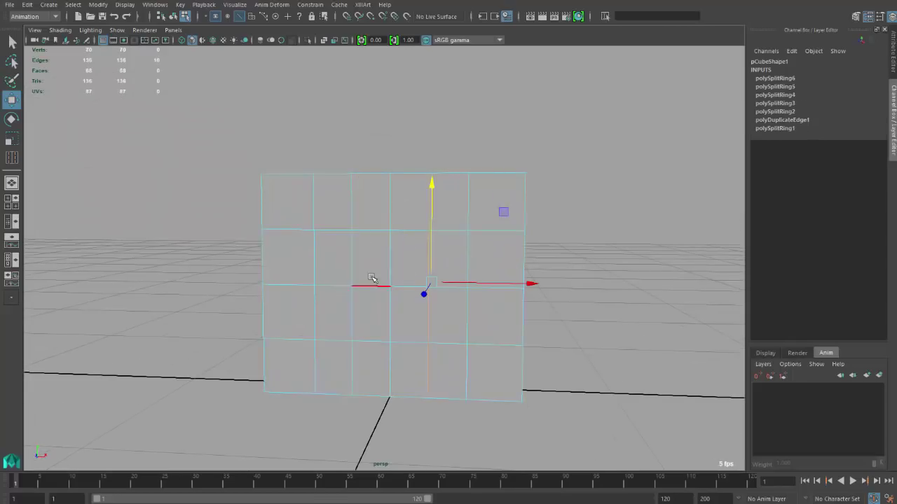
{"action": "right_click_drag", "start_coordinate": [371, 280], "coordinate": [372, 287]}
{"action": "left_click", "coordinate": [360, 275]}
{"action": "left_click", "coordinate": [330, 264], "text": "shift"}
{"action": "left_click", "coordinate": [333, 314], "text": "shift"}
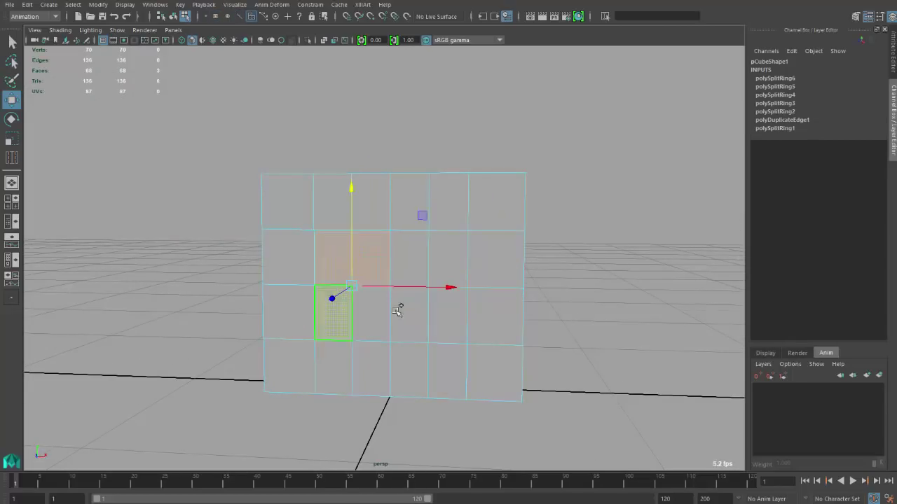
{"action": "left_click", "coordinate": [372, 310], "text": "shift"}
{"action": "left_click", "coordinate": [410, 314], "text": "shift"}
{"action": "left_click", "coordinate": [447, 317], "text": "shift"}
{"action": "left_click", "coordinate": [448, 258], "text": "shift"}
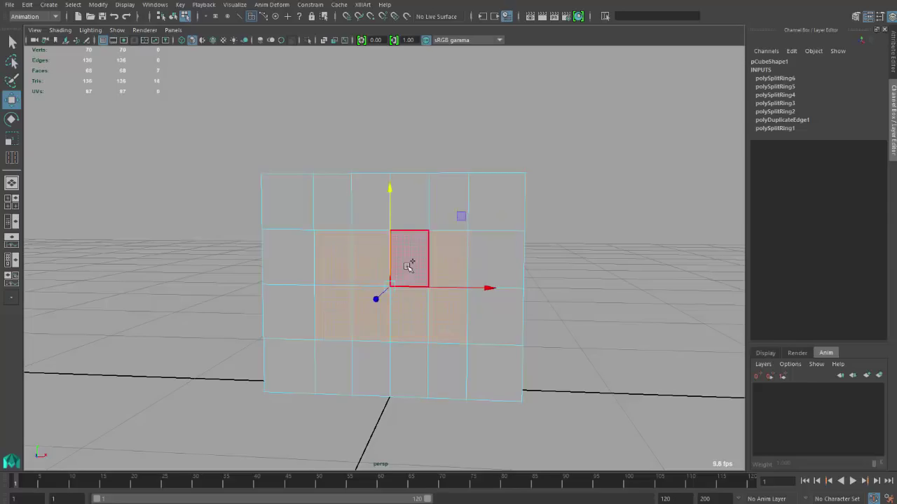
{"action": "left_click", "coordinate": [411, 259], "text": "shift"}
{"action": "scroll", "coordinate": [410, 260], "scroll_direction": "up", "scroll_amount": 3}
{"action": "middle_click_drag", "start_coordinate": [427, 306], "coordinate": [423, 308], "text": "alt"}
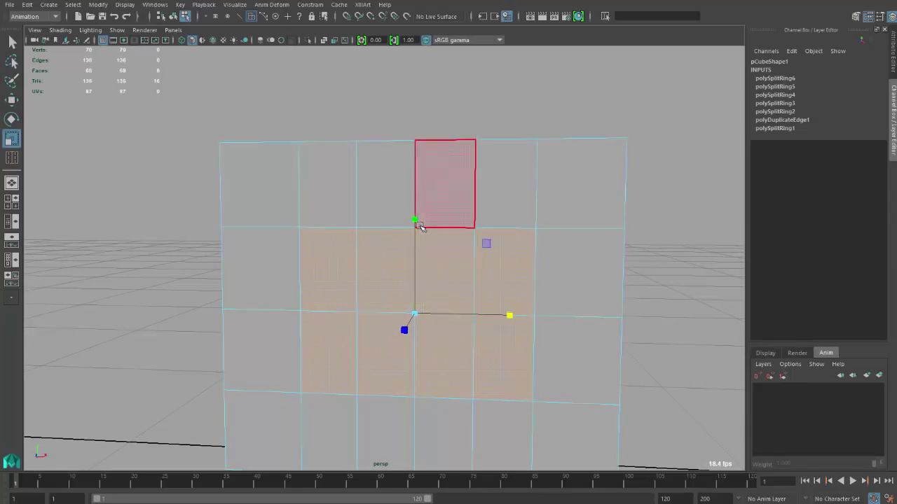
{"action": "left_click", "coordinate": [471, 292]}
{"action": "right_click_drag", "start_coordinate": [477, 259], "coordinate": [475, 286]}
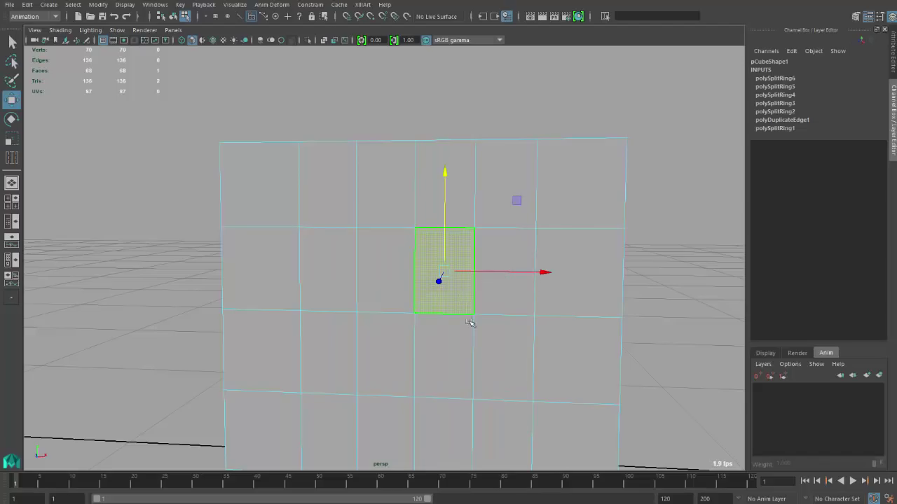
{"action": "left_click", "coordinate": [492, 328]}
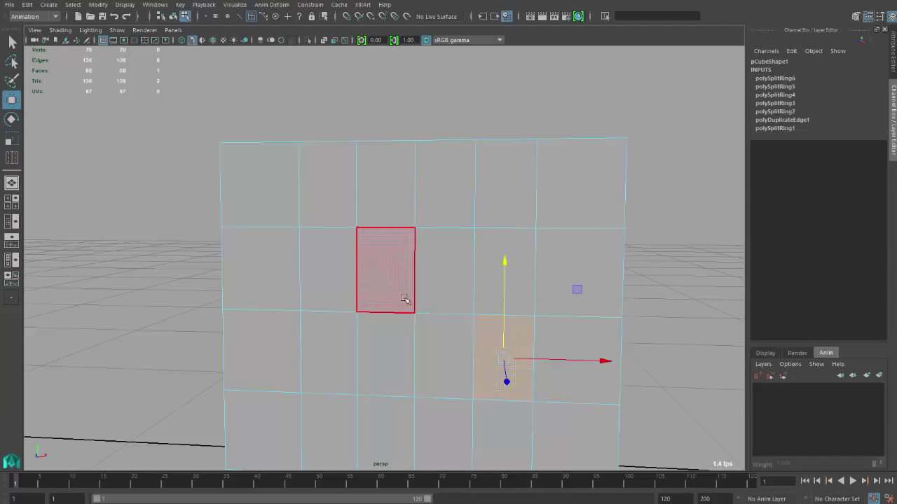
Step: Extrude the eight central front faces, four columns by two rows, with an offset of 4.09
{"action": "left_click", "coordinate": [343, 301]}
{"action": "left_click", "coordinate": [340, 344], "text": "shift"}
{"action": "left_click", "coordinate": [367, 344], "text": "shift"}
{"action": "left_click", "coordinate": [402, 298], "text": "shift"}
{"action": "left_click", "coordinate": [491, 329], "text": "shift"}
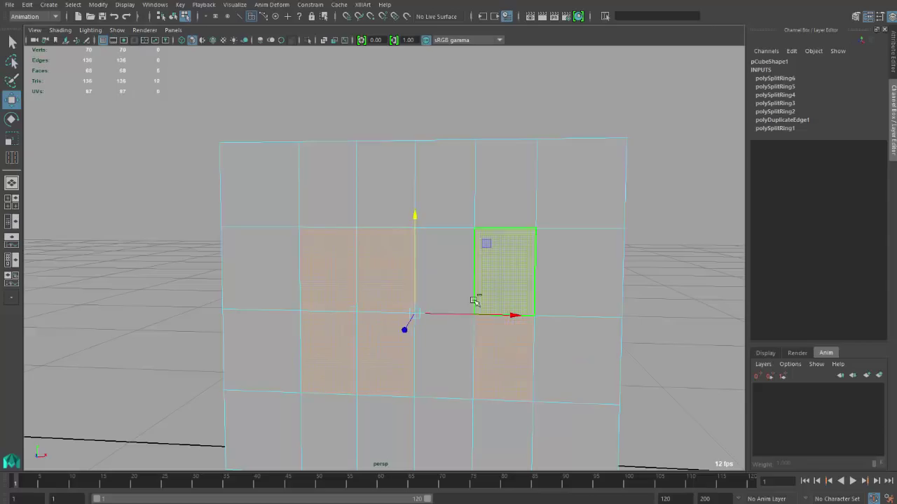
{"action": "left_click", "coordinate": [478, 301], "text": "shift"}
{"action": "left_click", "coordinate": [445, 281], "text": "shift"}
{"action": "left_click", "coordinate": [446, 361], "text": "shift"}
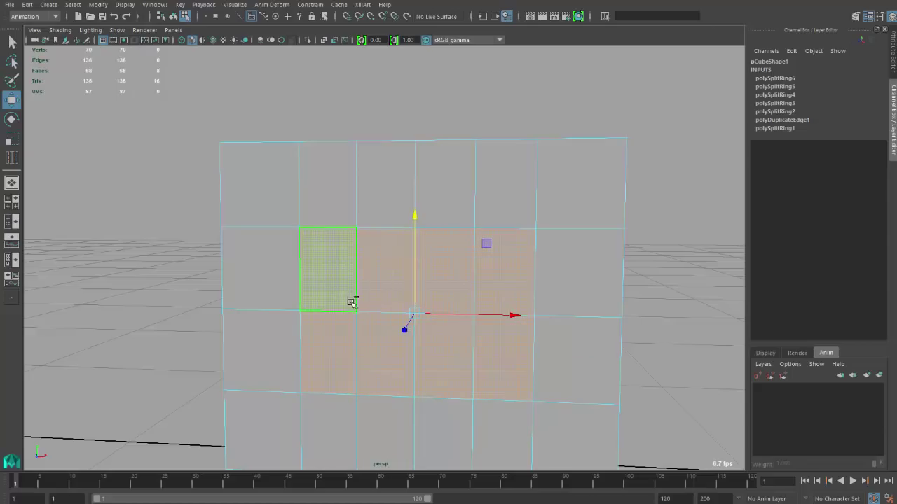
{"action": "middle_click_drag", "start_coordinate": [351, 306], "coordinate": [365, 284], "text": "alt"}
{"action": "right_click_drag", "start_coordinate": [362, 278], "coordinate": [358, 307], "text": "shift"}
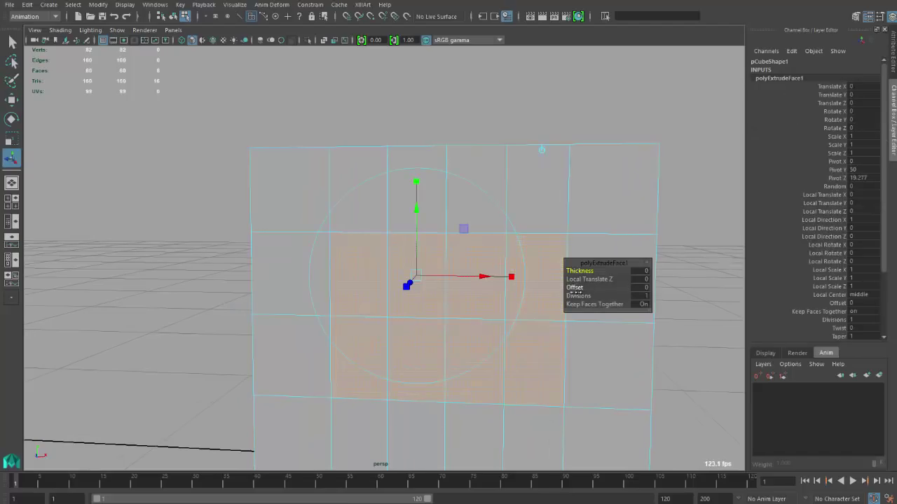
{"action": "left_click_drag", "start_coordinate": [575, 295], "coordinate": [707, 290]}
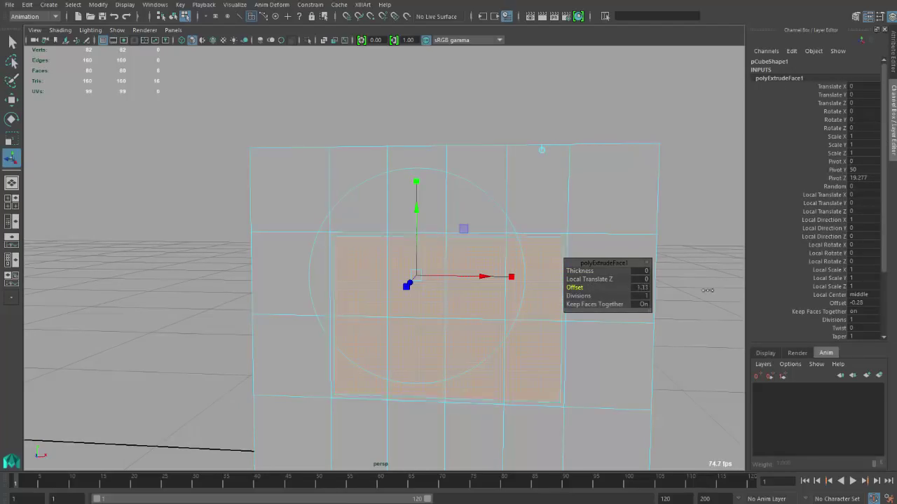
Step: Squash the extruded faces into a narrow strip pulled out from the front, and delete it to open a mouth hole
{"action": "key", "text": "r"}
{"action": "left_click_drag", "start_coordinate": [475, 256], "coordinate": [334, 331], "text": "alt"}
{"action": "key", "text": "w"}
{"action": "left_click_drag", "start_coordinate": [238, 364], "coordinate": [215, 372]}
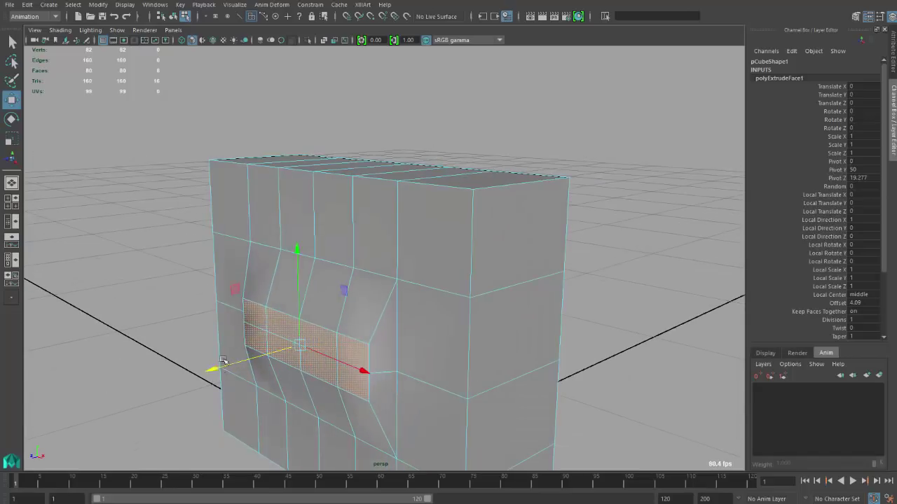
{"action": "left_click_drag", "start_coordinate": [296, 313], "coordinate": [379, 309], "text": "alt"}
{"action": "key", "text": "Delete"}
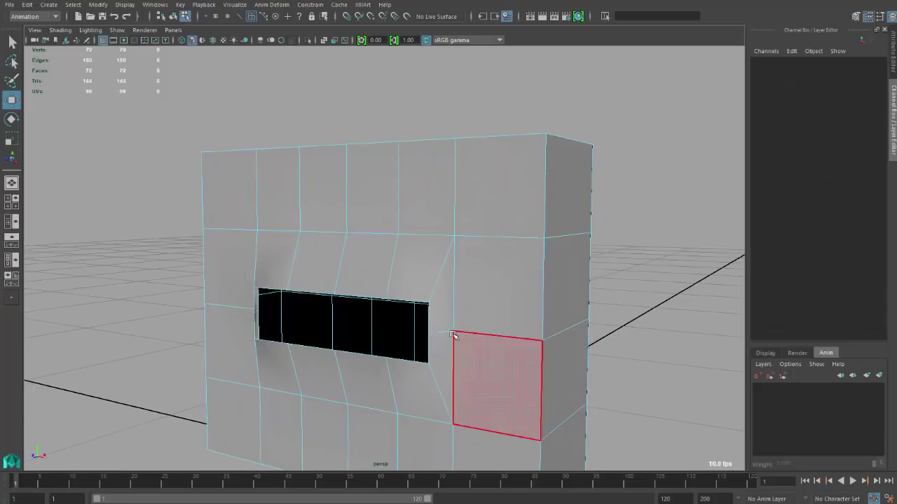
Step: Move the two middle vertices at one end of the mouth hole sideways to form a pointed mouth corner
{"action": "left_click_drag", "start_coordinate": [437, 316], "coordinate": [493, 317], "text": "alt"}
{"action": "right_click_drag", "start_coordinate": [493, 317], "coordinate": [444, 272]}
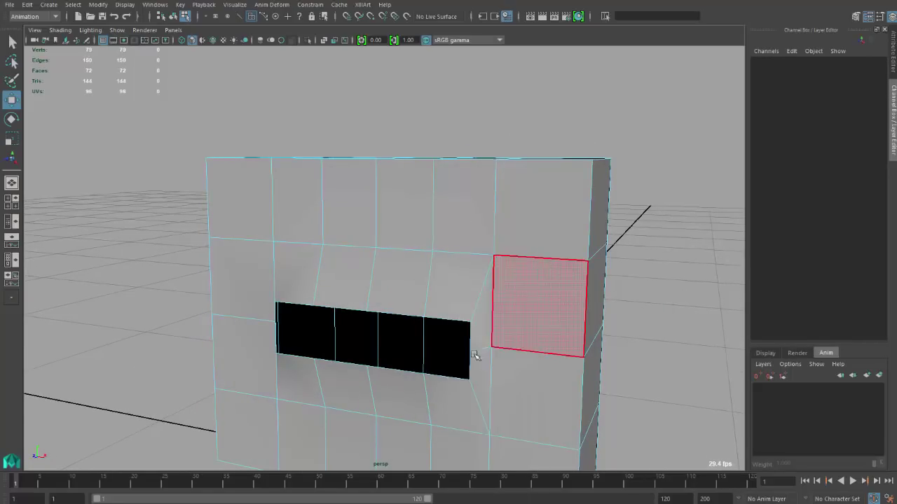
{"action": "left_click_drag", "start_coordinate": [493, 350], "coordinate": [316, 457], "text": "alt"}
{"action": "left_click_drag", "start_coordinate": [381, 405], "coordinate": [601, 300], "text": "alt"}
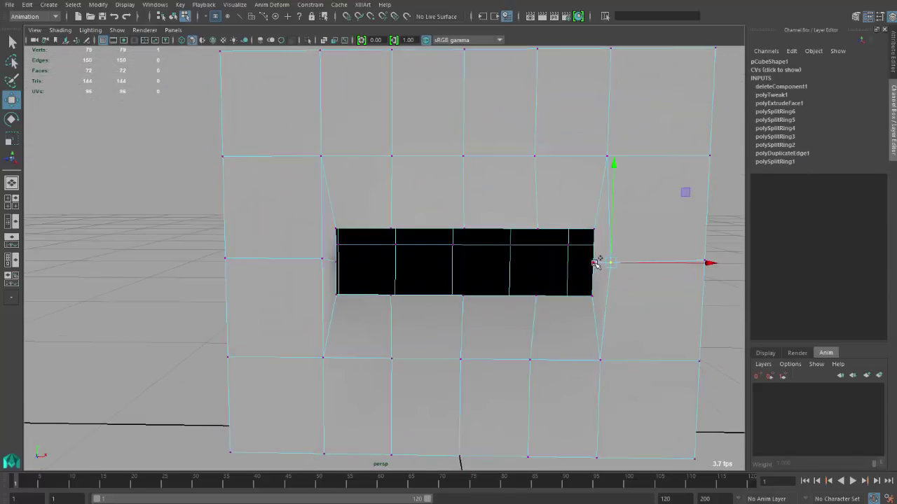
{"action": "left_click_drag", "start_coordinate": [690, 264], "coordinate": [733, 264]}
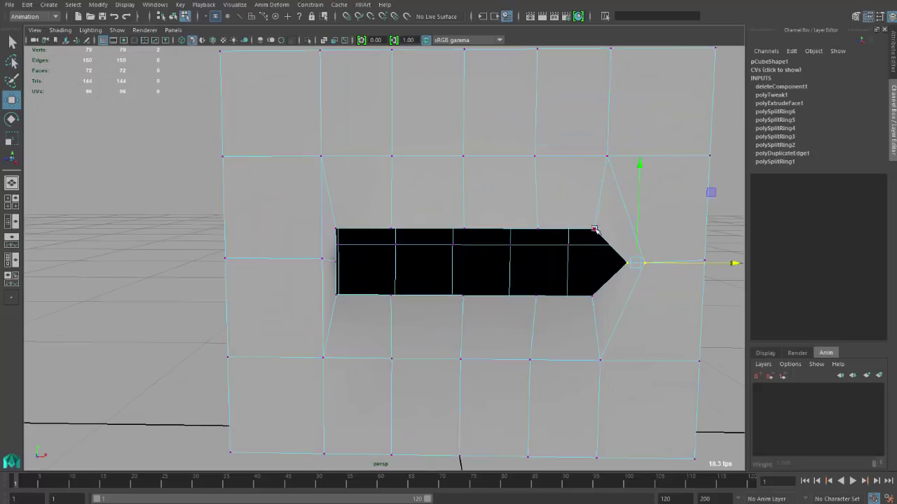
Step: Reposition the vertices along the upper and lower mouth edges to give the lips a curved profile
{"action": "left_click", "coordinate": [569, 242]}
{"action": "left_click", "coordinate": [463, 239]}
{"action": "left_click_drag", "start_coordinate": [439, 227], "coordinate": [354, 236], "text": "alt"}
{"action": "left_click_drag", "start_coordinate": [261, 256], "coordinate": [230, 259]}
{"action": "left_click", "coordinate": [381, 258]}
{"action": "mouse_move", "coordinate": [308, 270]}
{"action": "left_mouse_down"}
{"action": "mouse_move", "coordinate": [273, 283]}
{"action": "mouse_move", "coordinate": [306, 277]}
{"action": "left_mouse_up"}
{"action": "left_click", "coordinate": [315, 292]}
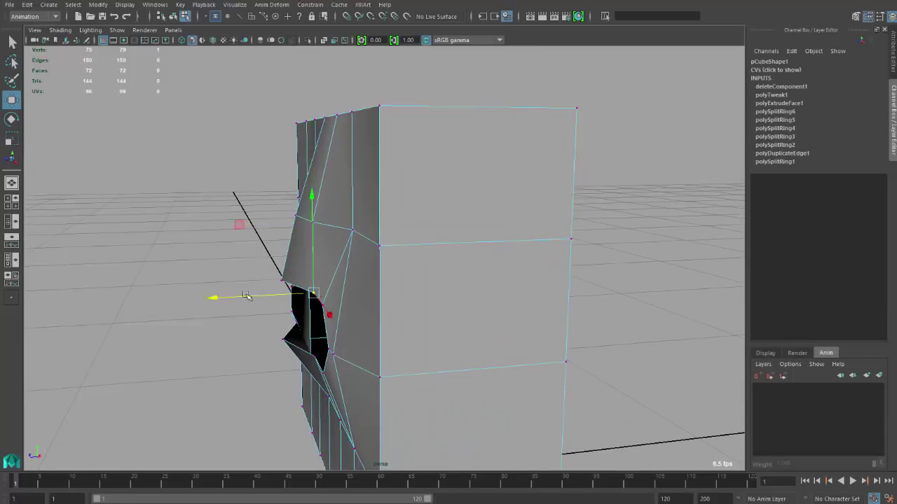
{"action": "left_click_drag", "start_coordinate": [248, 297], "coordinate": [381, 219]}
{"action": "left_click", "coordinate": [349, 282]}
Step: Delete all faces of the half of the box whose mouth corner is not pointed
{"action": "right_click_drag", "start_coordinate": [381, 219], "coordinate": [360, 194]}
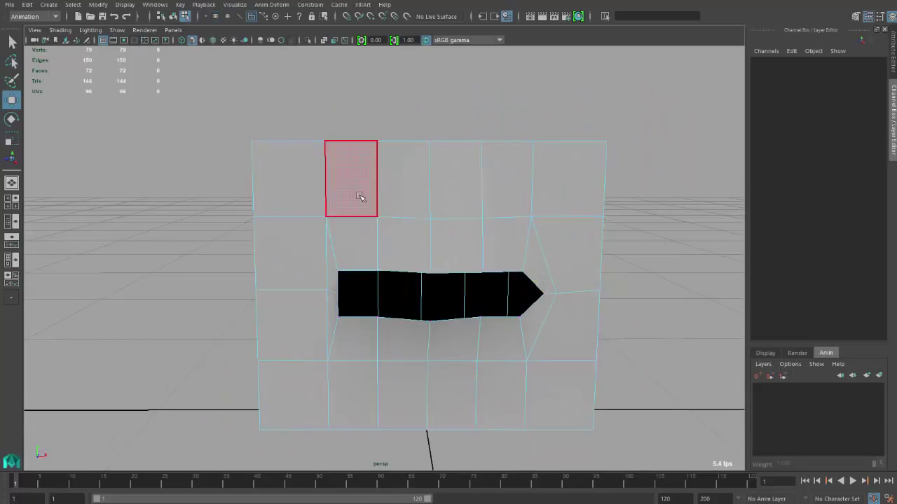
{"action": "scroll", "coordinate": [360, 194], "scroll_direction": "down", "scroll_amount": 3}
{"action": "left_click_drag", "start_coordinate": [384, 162], "coordinate": [194, 415]}
{"action": "key", "text": "Delete"}
Step: Duplicate the remaining half with Duplicate Special and mirror the copy by setting its Scale X to -1
{"action": "right_click_drag", "start_coordinate": [452, 217], "coordinate": [453, 197]}
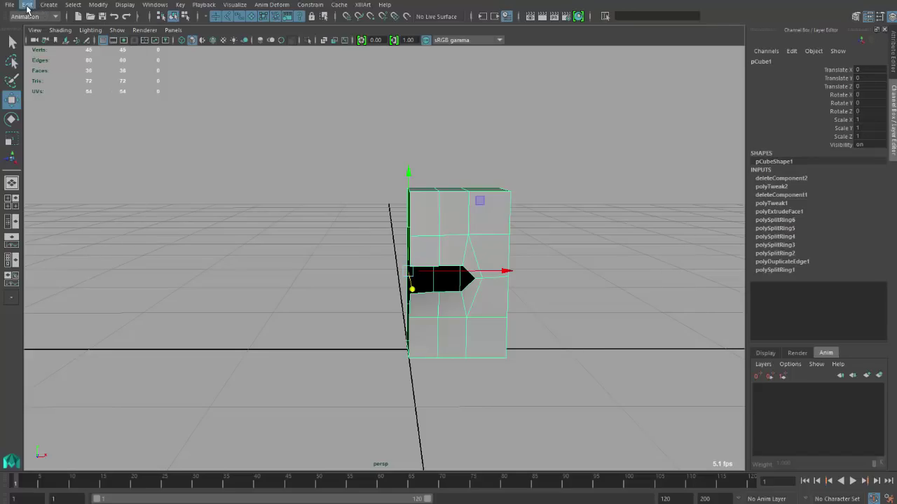
{"action": "left_click", "coordinate": [27, 6]}
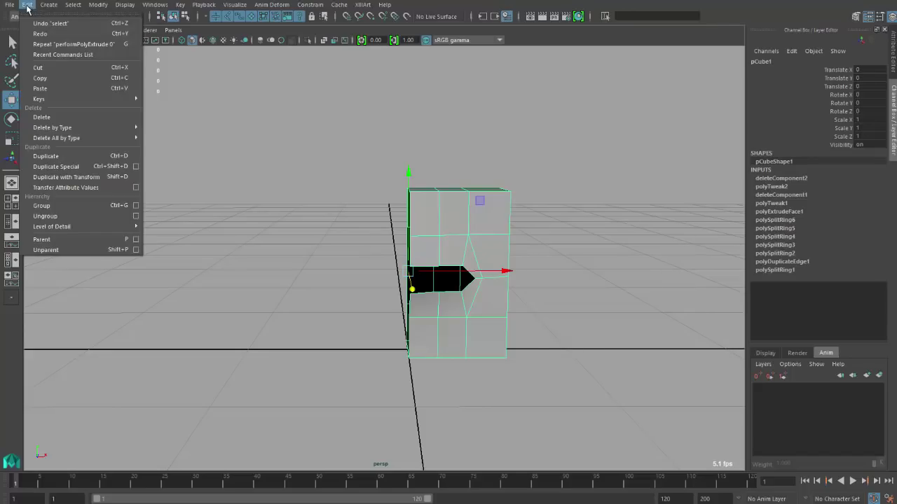
{"action": "left_click", "coordinate": [136, 167]}
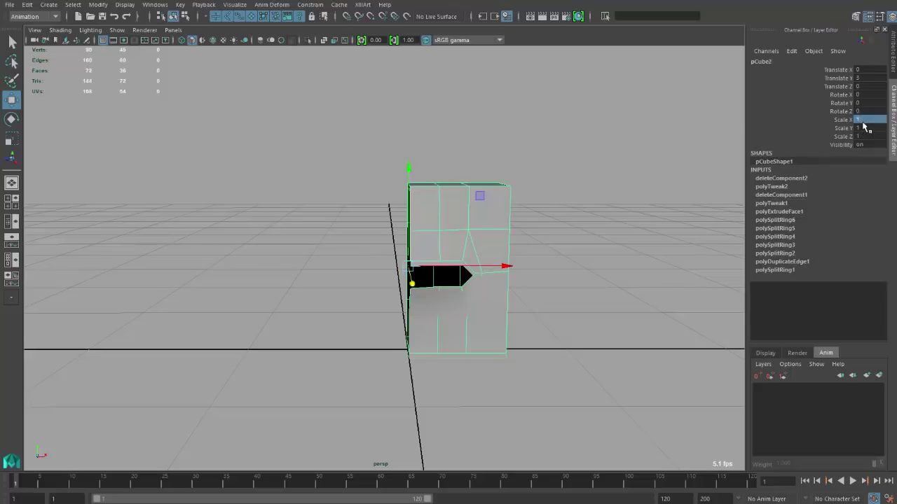
{"action": "type", "text": "-1"}
{"action": "key", "text": "Return"}
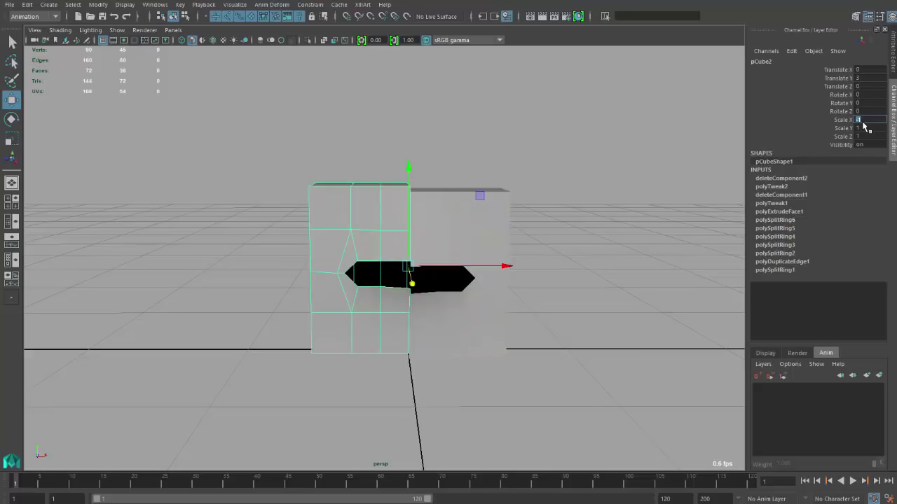
Step: Set the mirrored copy's Translate Y to 0 so it lines up with the original half
{"action": "left_click", "coordinate": [865, 78]}
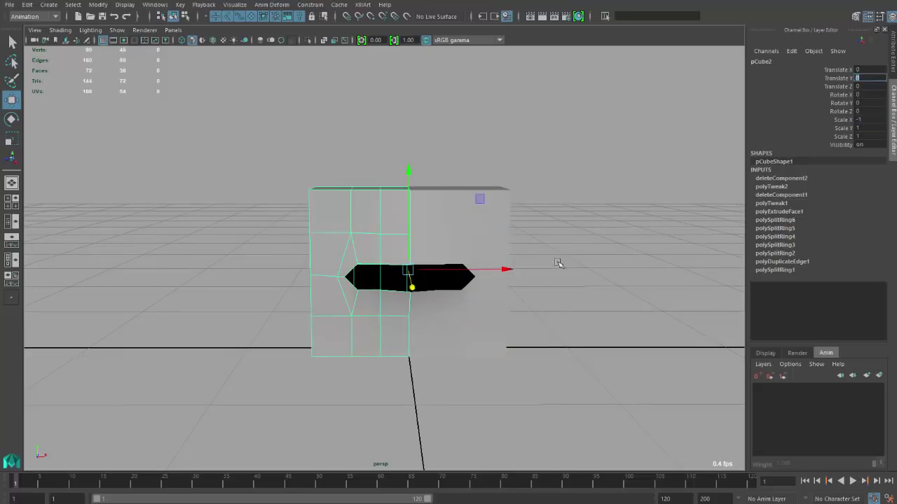
{"action": "left_click", "coordinate": [597, 235]}
{"action": "left_click", "coordinate": [376, 217]}
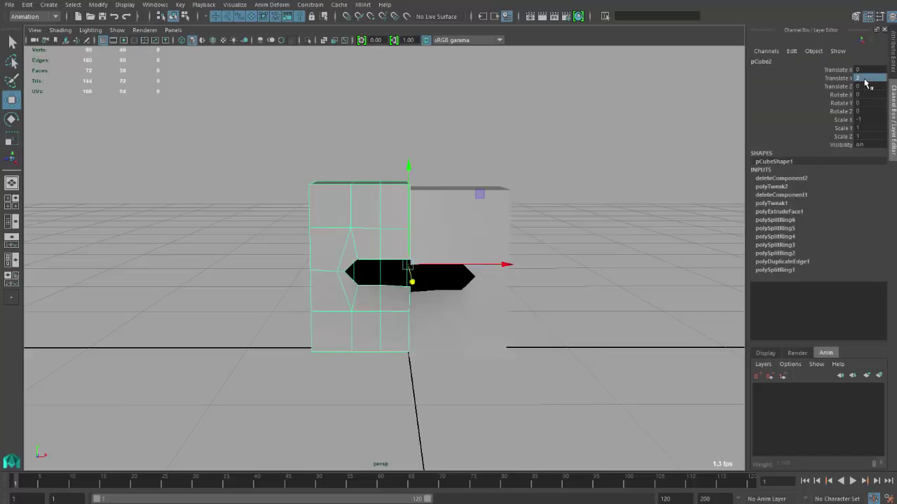
{"action": "left_click", "coordinate": [582, 223]}
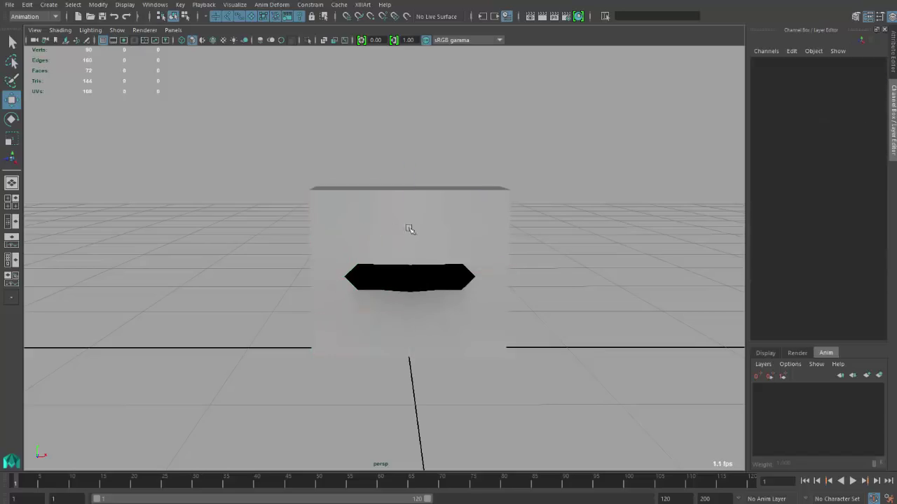
Step: Turn on smooth mesh preview for both halves of the model
{"action": "left_click", "coordinate": [399, 226]}
{"action": "key", "text": "3"}
{"action": "left_click", "coordinate": [480, 235]}
{"action": "scroll", "coordinate": [456, 240], "scroll_direction": "up", "scroll_amount": 4}
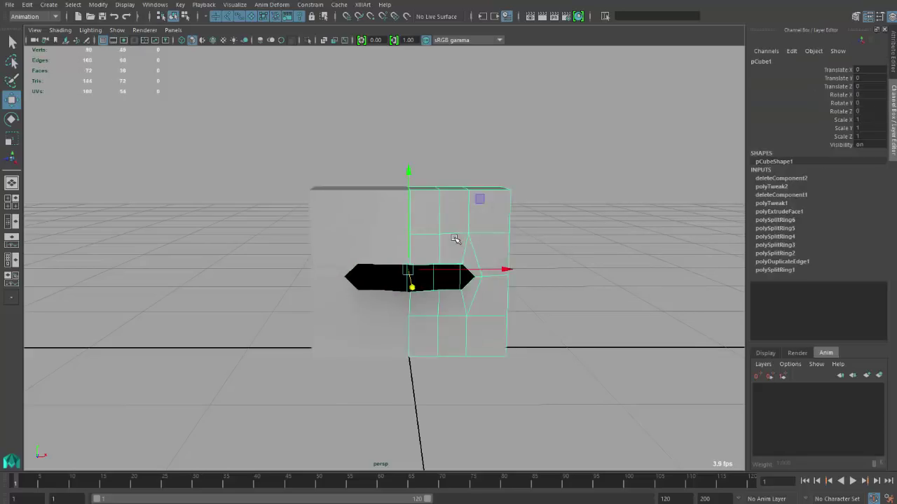
{"action": "left_click", "coordinate": [467, 227]}
Step: Extrude the border edges of the mouth opening and scale the new edges inward to form a lip band
{"action": "left_click_drag", "start_coordinate": [466, 226], "coordinate": [317, 263], "text": "alt"}
{"action": "right_click_drag", "start_coordinate": [318, 263], "coordinate": [312, 230]}
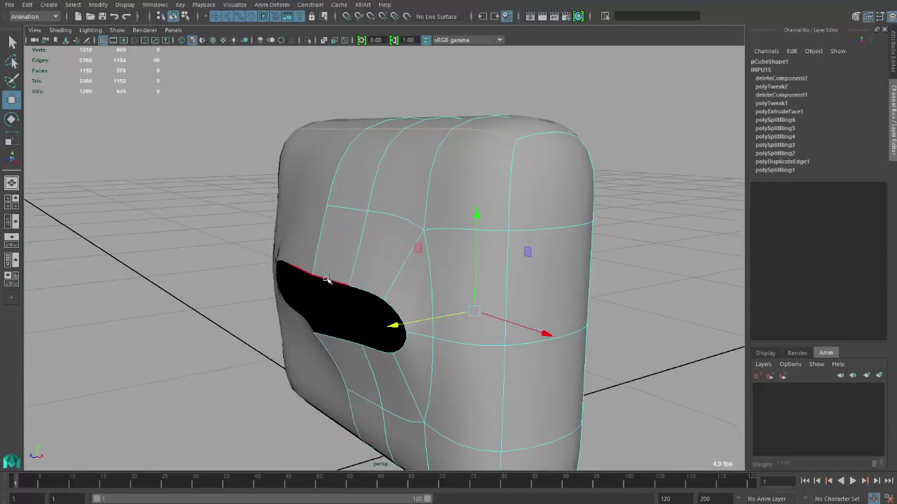
{"action": "left_click", "coordinate": [328, 280]}
{"action": "left_click_drag", "start_coordinate": [328, 280], "coordinate": [364, 284], "text": "alt"}
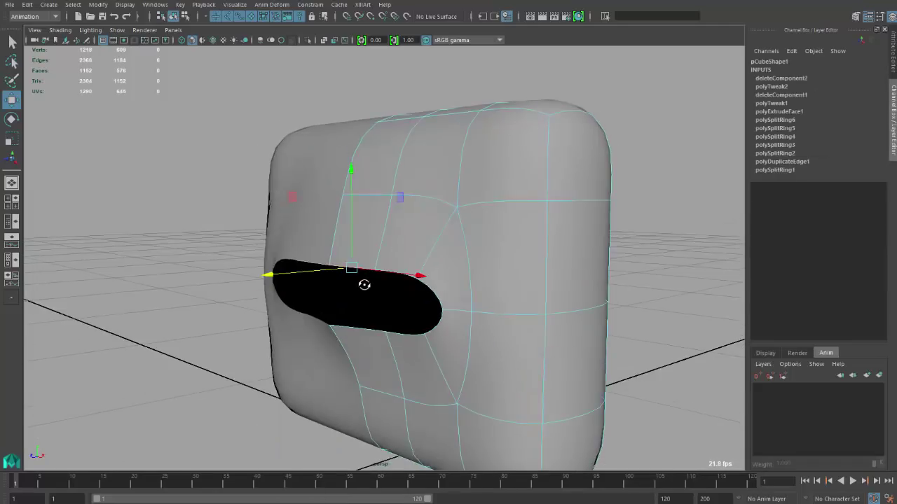
{"action": "double_click", "coordinate": [352, 329]}
{"action": "right_click_drag", "start_coordinate": [326, 270], "coordinate": [334, 301], "text": "shift"}
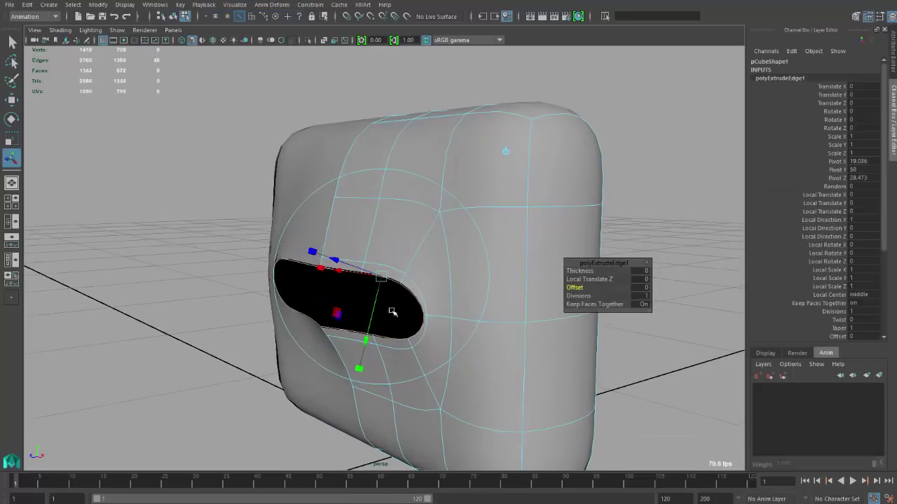
{"action": "left_click_drag", "start_coordinate": [365, 336], "coordinate": [361, 344]}
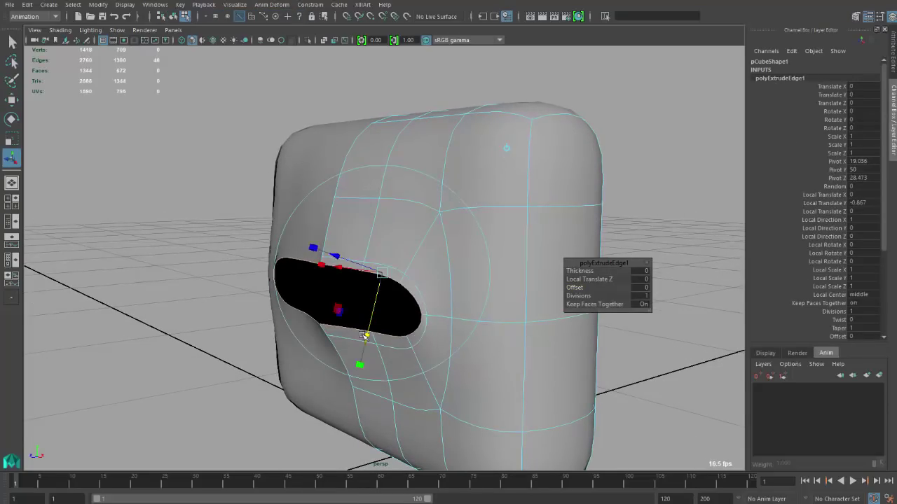
{"action": "key", "text": "r"}
{"action": "left_click_drag", "start_coordinate": [370, 209], "coordinate": [233, 214]}
Step: Turn off smooth preview, extrude the inner lip edges once more and push them back into the mouth
{"action": "key", "text": "1"}
{"action": "key", "text": "w"}
{"action": "scroll", "coordinate": [237, 217], "scroll_direction": "up", "scroll_amount": 3}
{"action": "key", "text": "ctrl+e"}
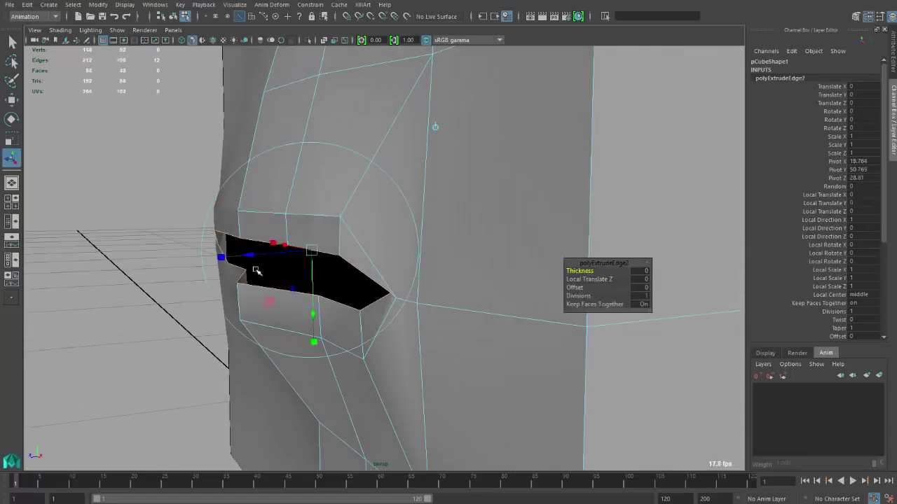
{"action": "key", "text": "w"}
{"action": "left_click_drag", "start_coordinate": [198, 278], "coordinate": [283, 273]}
Step: Switch to vertex editing, raise the upper lip's centre vertex and shift the centre column of lip vertices in depth
{"action": "right_click", "coordinate": [210, 192]}
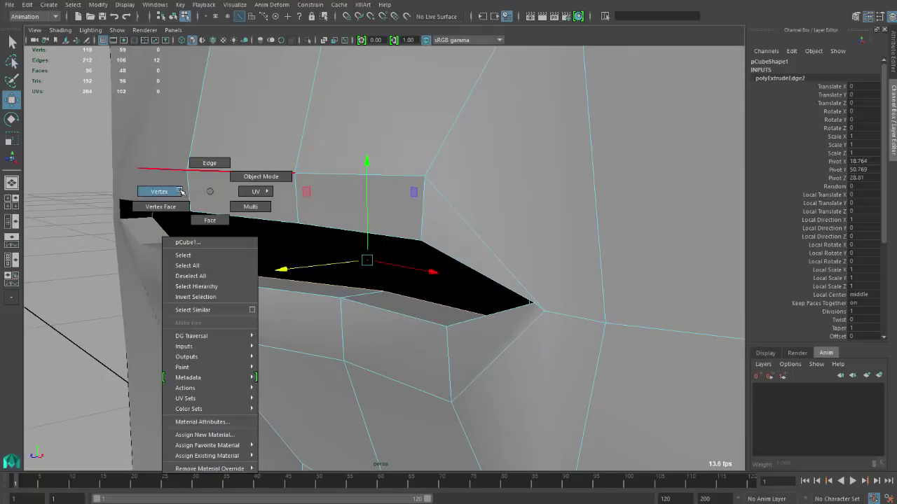
{"action": "right_click_drag", "start_coordinate": [181, 191], "coordinate": [182, 192]}
{"action": "left_click", "coordinate": [193, 207]}
{"action": "left_click_drag", "start_coordinate": [196, 171], "coordinate": [272, 125], "text": "alt"}
{"action": "left_click", "coordinate": [411, 243]}
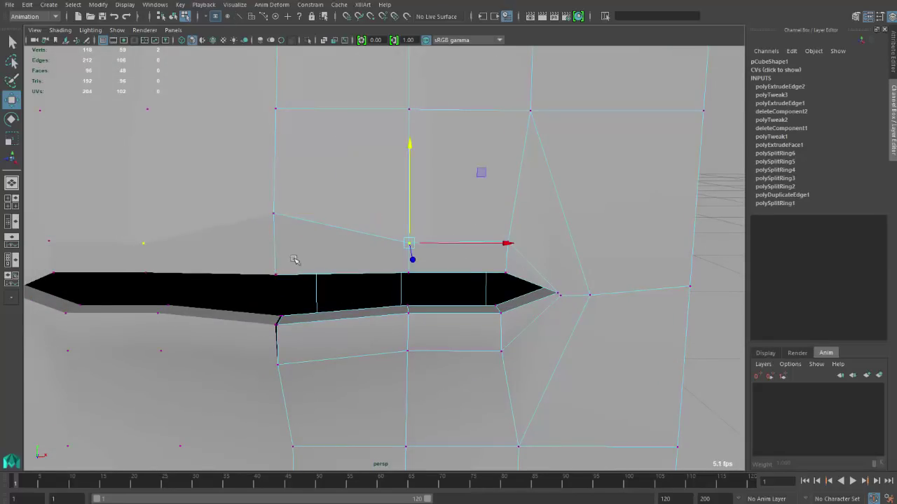
{"action": "left_click_drag", "start_coordinate": [261, 278], "coordinate": [382, 264], "text": "alt"}
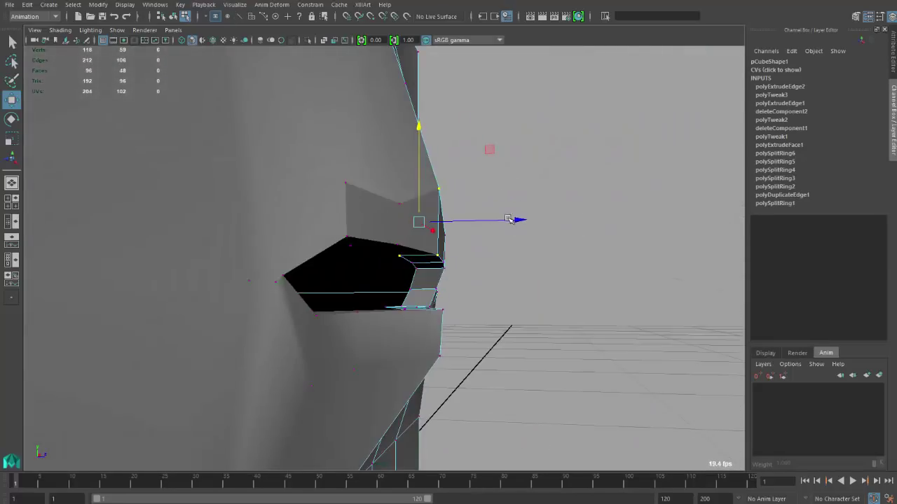
{"action": "left_click_drag", "start_coordinate": [522, 222], "coordinate": [426, 212]}
Step: Shift the second and third columns of upper-lip vertices in depth so the lip curves around the face
{"action": "left_click_drag", "start_coordinate": [412, 243], "coordinate": [464, 187]}
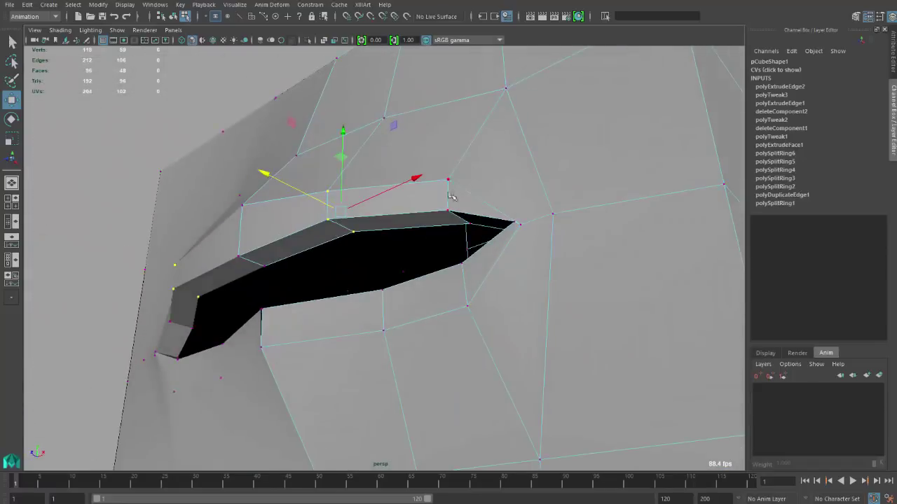
{"action": "left_click_drag", "start_coordinate": [425, 230], "coordinate": [419, 146], "text": "alt"}
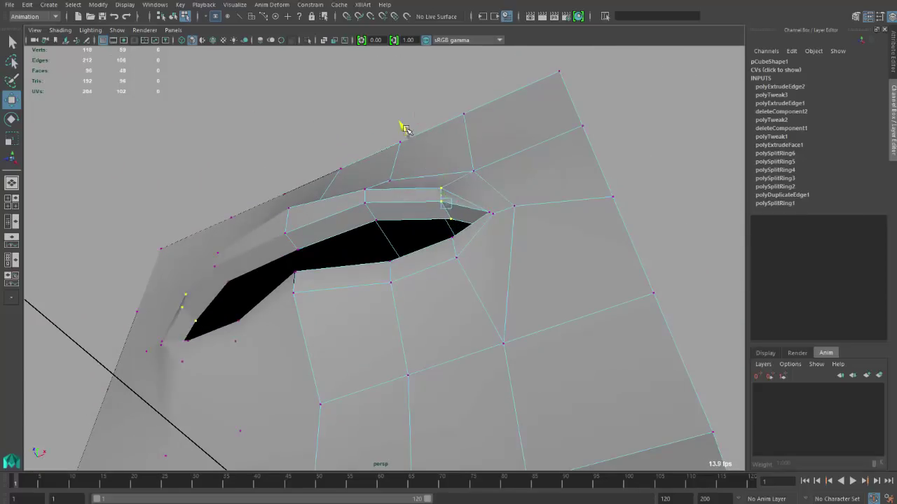
{"action": "left_click_drag", "start_coordinate": [601, 144], "coordinate": [396, 148], "text": "alt"}
Step: Push the outer column of front vertices back and adjust the neighbouring column in depth to round the box's front
{"action": "left_click", "coordinate": [396, 149]}
{"action": "left_click_drag", "start_coordinate": [301, 154], "coordinate": [432, 250]}
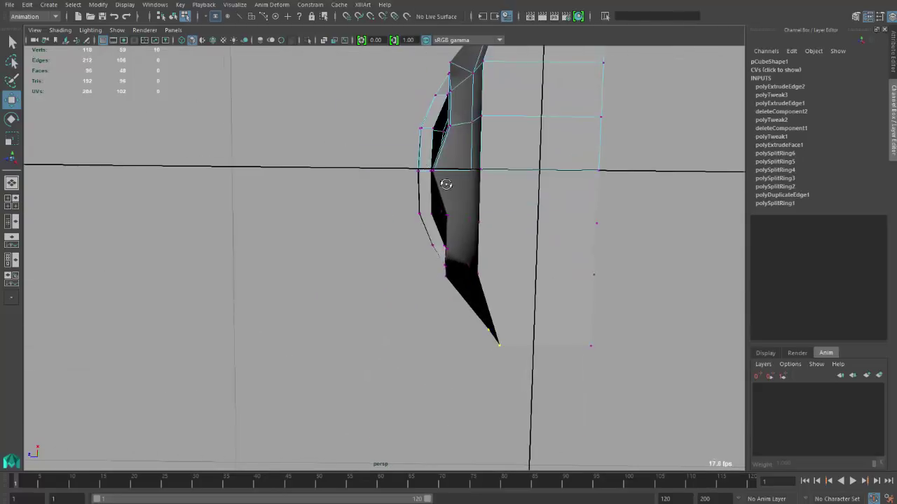
{"action": "left_click_drag", "start_coordinate": [446, 184], "coordinate": [490, 211], "text": "alt"}
{"action": "left_click", "coordinate": [498, 188]}
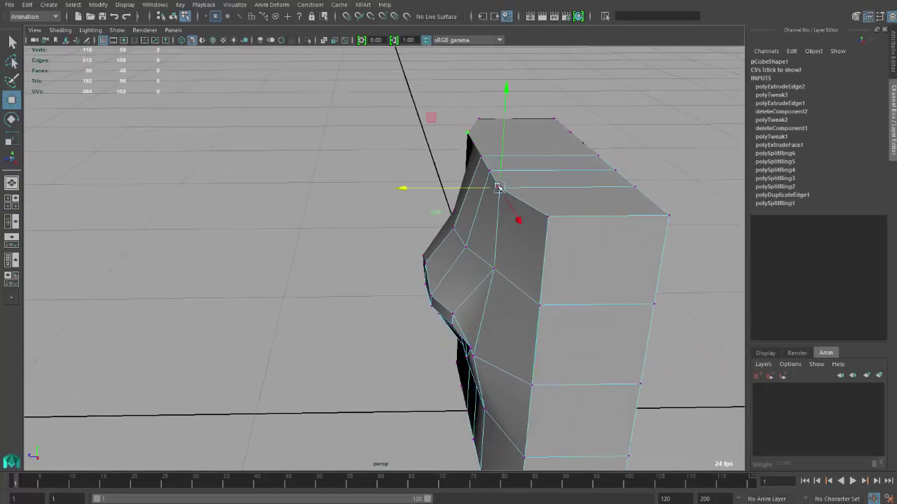
{"action": "left_click_drag", "start_coordinate": [433, 185], "coordinate": [410, 198]}
{"action": "left_click", "coordinate": [495, 276]}
{"action": "left_click", "coordinate": [413, 202]}
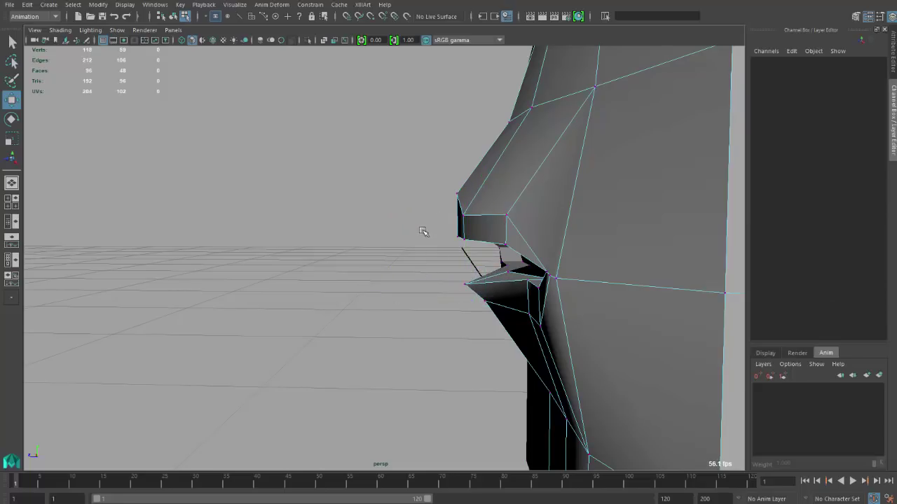
Step: Move the lower lip's bottom centre vertex down and the centre vertex beneath it up and forward
{"action": "middle_click_drag", "start_coordinate": [414, 231], "coordinate": [444, 274]}
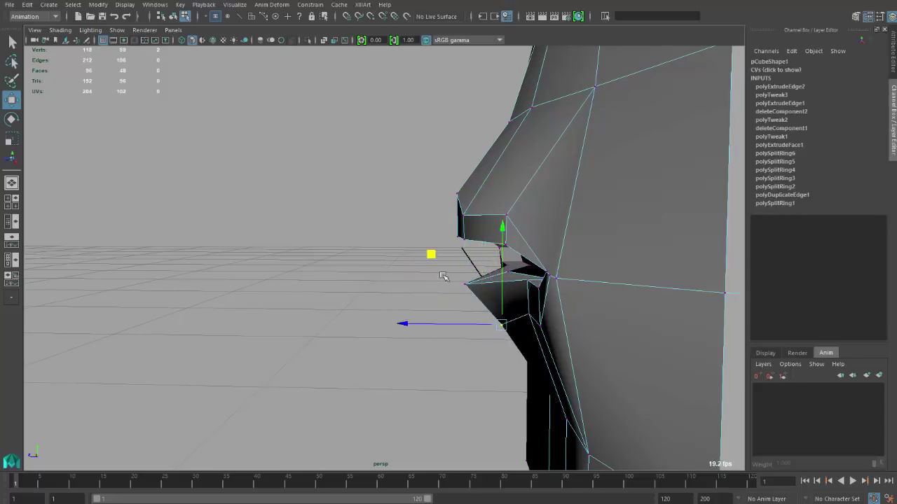
{"action": "left_click_drag", "start_coordinate": [444, 274], "coordinate": [621, 289], "text": "alt"}
{"action": "left_click", "coordinate": [626, 272]}
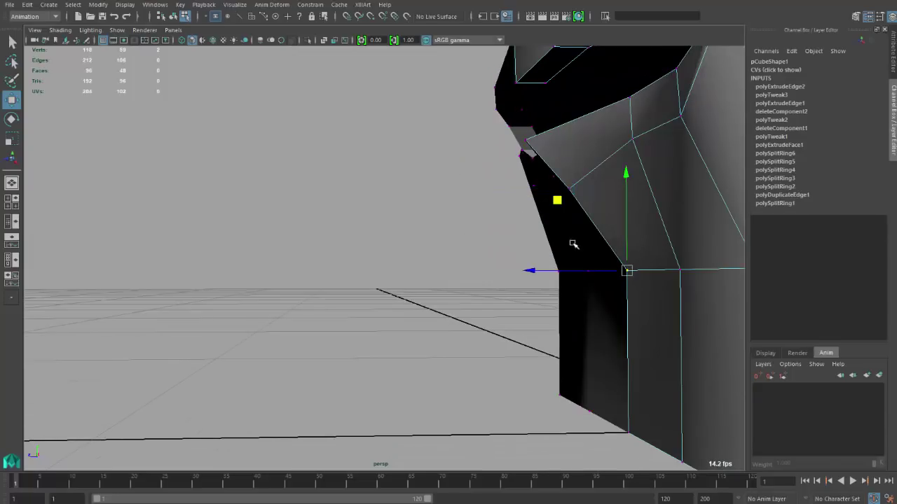
{"action": "middle_click_drag", "start_coordinate": [553, 203], "coordinate": [527, 186]}
{"action": "left_click_drag", "start_coordinate": [532, 183], "coordinate": [455, 145], "text": "alt"}
Step: Undo the last lower-lip vertex change and raise the lower lip's inner centre vertex
{"action": "left_click", "coordinate": [560, 199]}
{"action": "left_click", "coordinate": [523, 225]}
{"action": "left_click", "coordinate": [452, 155]}
{"action": "key", "text": "ctrl+z"}
{"action": "left_click", "coordinate": [564, 180]}
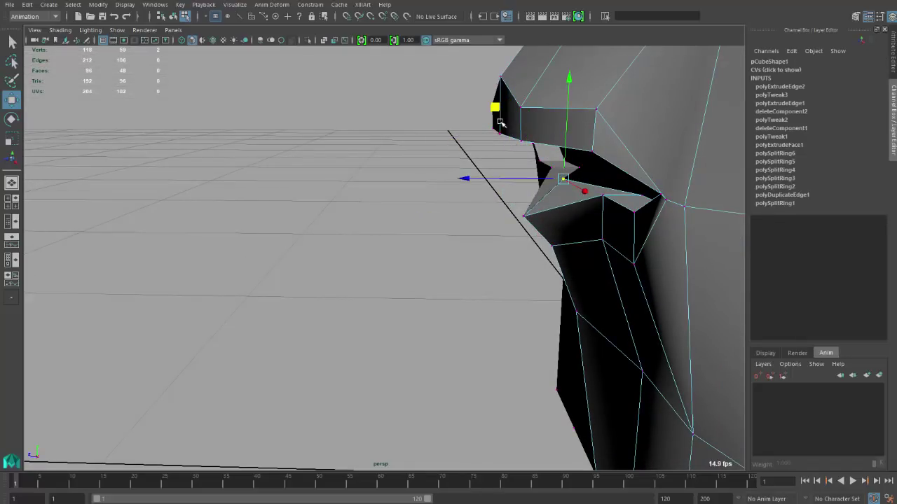
{"action": "left_click_drag", "start_coordinate": [501, 123], "coordinate": [566, 174], "text": "alt"}
Step: Reposition the lower lip's front-edge vertices between the centre and the mouth corner to refine its profile
{"action": "left_click", "coordinate": [681, 227]}
{"action": "left_click", "coordinate": [640, 223]}
{"action": "left_click", "coordinate": [656, 258]}
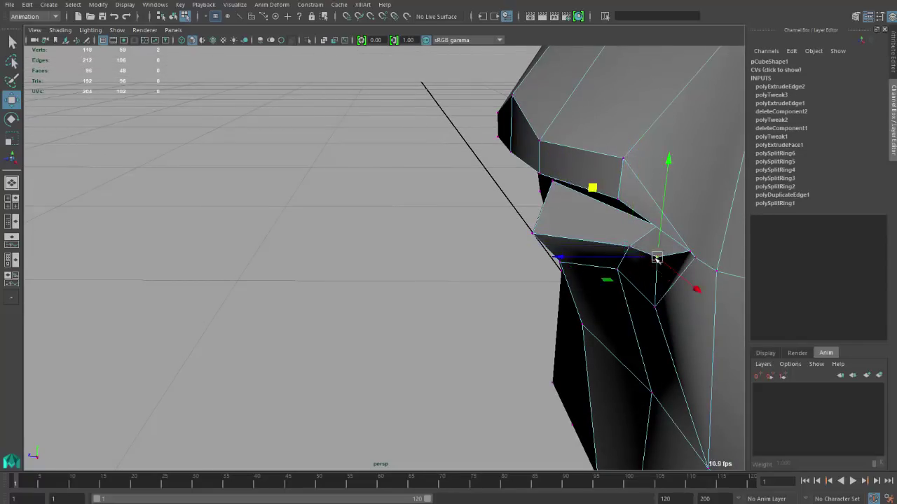
{"action": "middle_click_drag", "start_coordinate": [596, 202], "coordinate": [599, 184]}
Step: Move the lower lip's outer bottom vertex and the vertex below it up and outward toward the mouth corner
{"action": "left_click", "coordinate": [654, 307]}
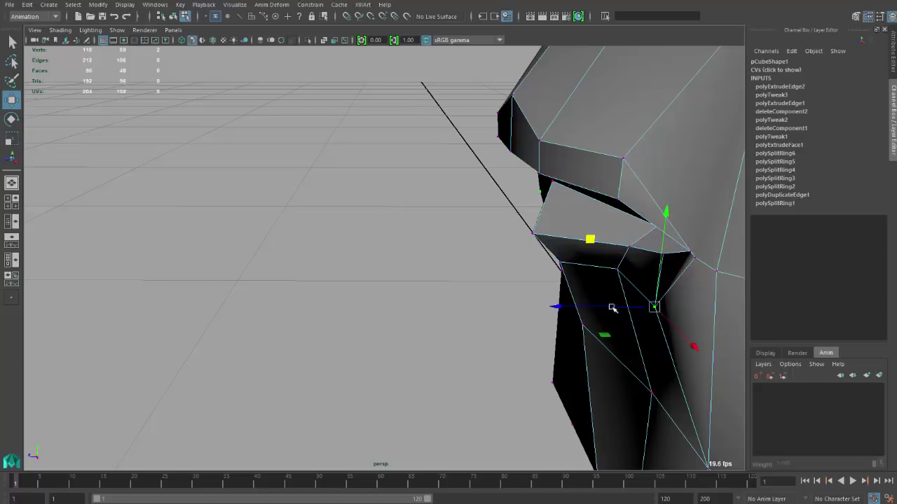
{"action": "left_click_drag", "start_coordinate": [612, 306], "coordinate": [455, 214], "text": "alt"}
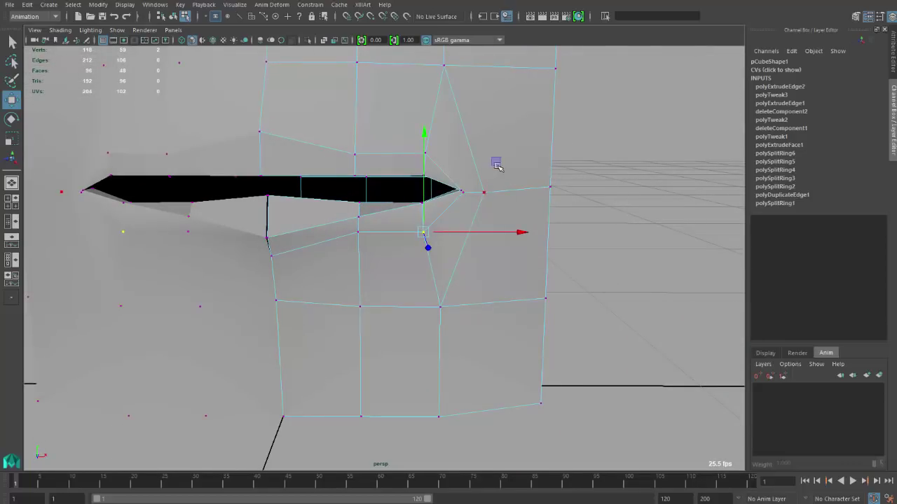
{"action": "middle_click_drag", "start_coordinate": [496, 165], "coordinate": [504, 146]}
{"action": "left_click", "coordinate": [443, 308]}
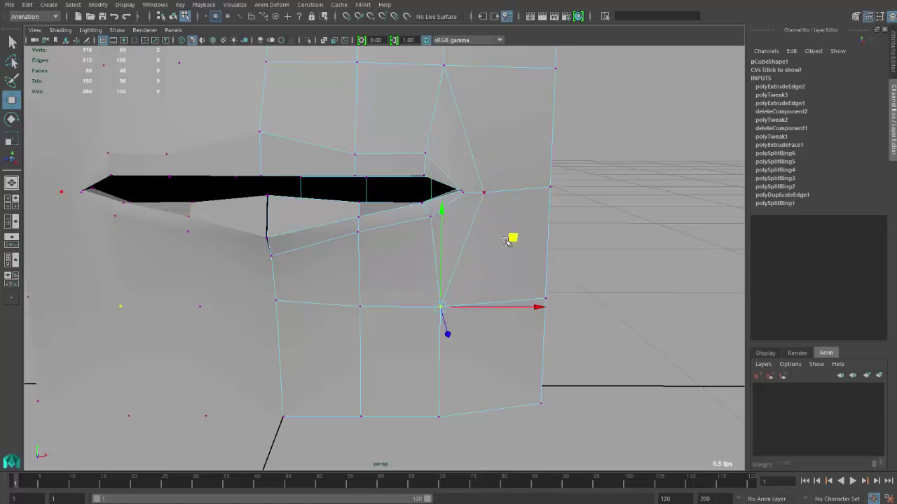
{"action": "middle_click_drag", "start_coordinate": [491, 229], "coordinate": [531, 184]}
Step: Move the vertex above the outer upper lip down and forward in the side profile
{"action": "left_click_drag", "start_coordinate": [530, 184], "coordinate": [416, 150], "text": "alt"}
{"action": "left_click", "coordinate": [465, 86]}
{"action": "left_click", "coordinate": [359, 105]}
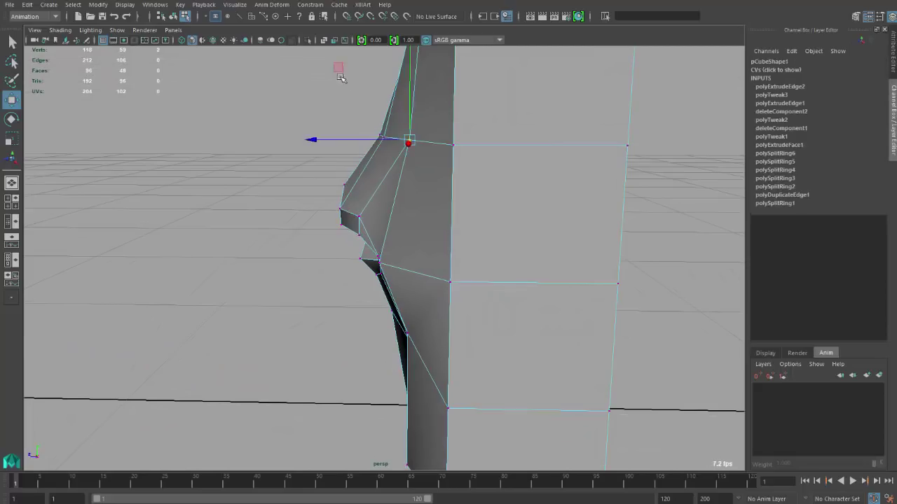
{"action": "middle_click_drag", "start_coordinate": [341, 70], "coordinate": [339, 116]}
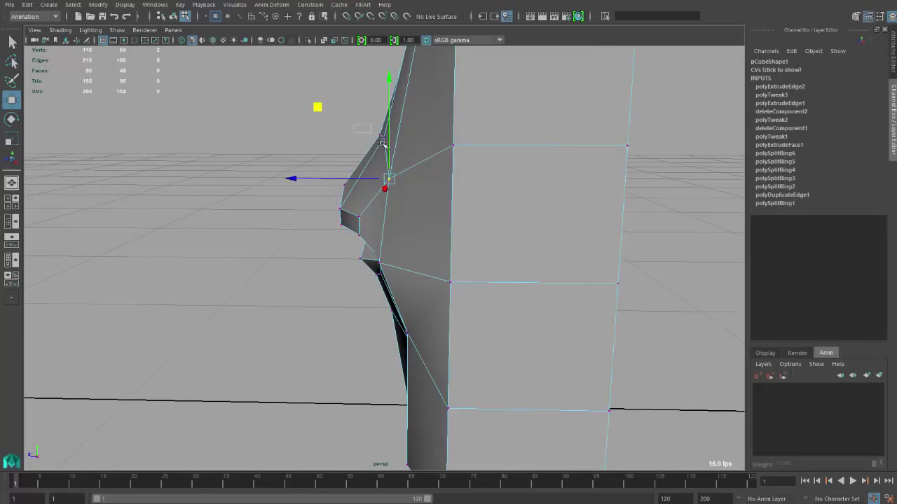
{"action": "left_click_drag", "start_coordinate": [385, 146], "coordinate": [341, 92]}
Step: Insert a vertical edge loop through the lips between the centre line and the next column of edges
{"action": "left_click_drag", "start_coordinate": [311, 65], "coordinate": [352, 208], "text": "alt"}
{"action": "right_click", "coordinate": [317, 223]}
{"action": "right_click_drag", "start_coordinate": [317, 223], "coordinate": [271, 240]}
{"action": "left_click", "coordinate": [312, 213]}
{"action": "scroll", "coordinate": [300, 215], "scroll_direction": "up", "scroll_amount": 2}
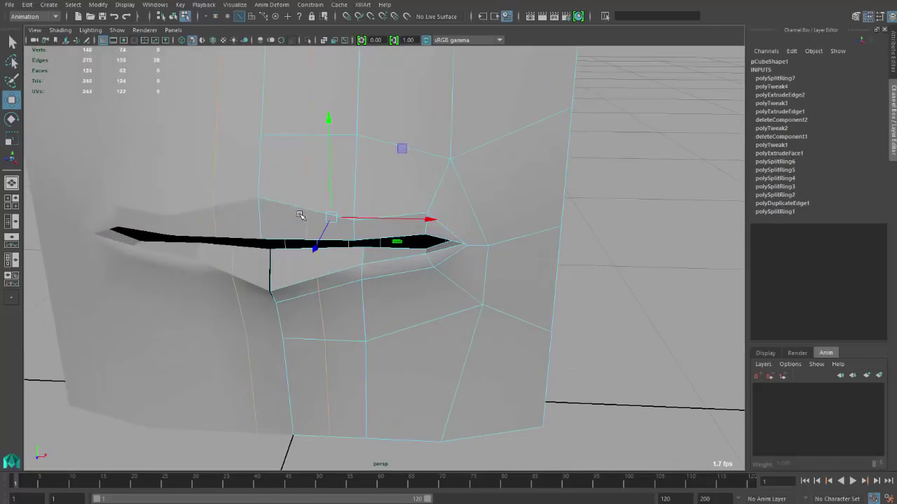
Step: Raise the two upper-lip vertices beside the centre to shape the cupid's bow
{"action": "right_click_drag", "start_coordinate": [305, 208], "coordinate": [255, 206]}
{"action": "left_click", "coordinate": [306, 209]}
{"action": "left_click_drag", "start_coordinate": [374, 141], "coordinate": [372, 114]}
{"action": "left_click", "coordinate": [355, 218]}
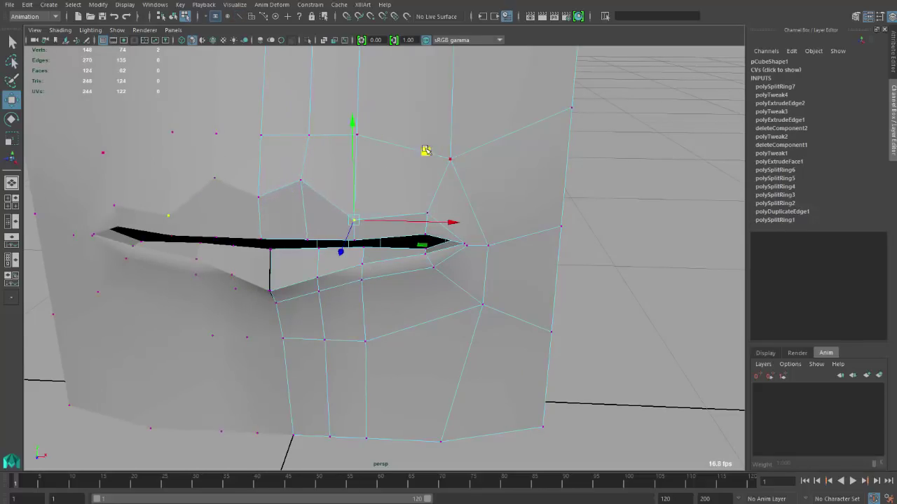
{"action": "left_click_drag", "start_coordinate": [425, 150], "coordinate": [423, 126]}
Step: Move the upper lip's outer vertices and the vertex above them down and outward toward the mouth corner
{"action": "left_click", "coordinate": [427, 234]}
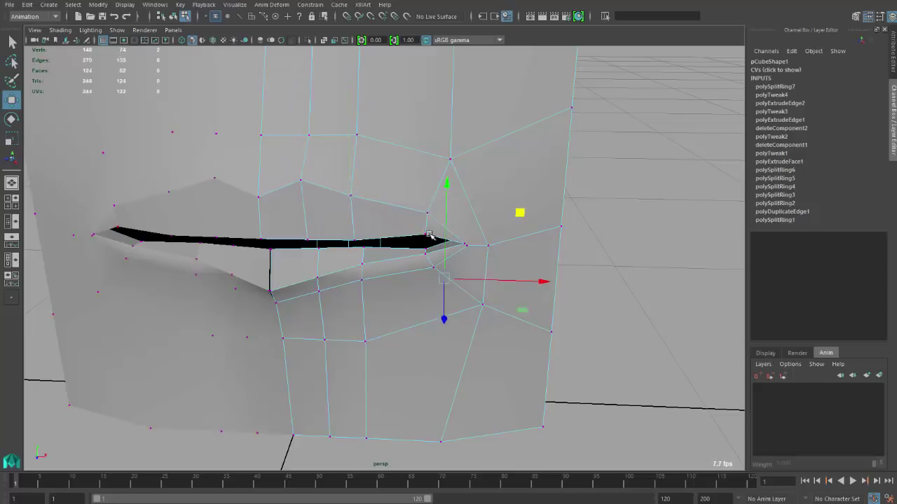
{"action": "scroll", "coordinate": [443, 225], "scroll_direction": "up", "scroll_amount": 2}
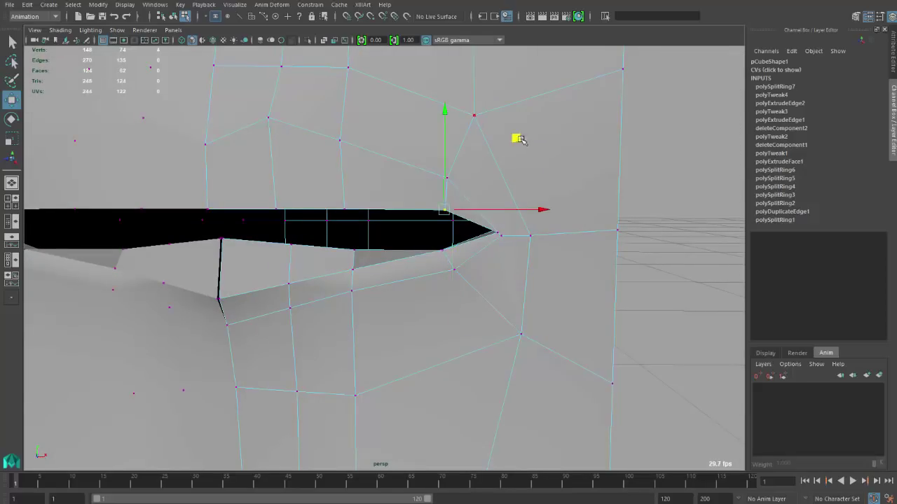
{"action": "mouse_move", "coordinate": [519, 139]}
{"action": "middle_mouse_down"}
{"action": "mouse_move", "coordinate": [534, 151]}
{"action": "mouse_move", "coordinate": [517, 152]}
{"action": "middle_mouse_up"}
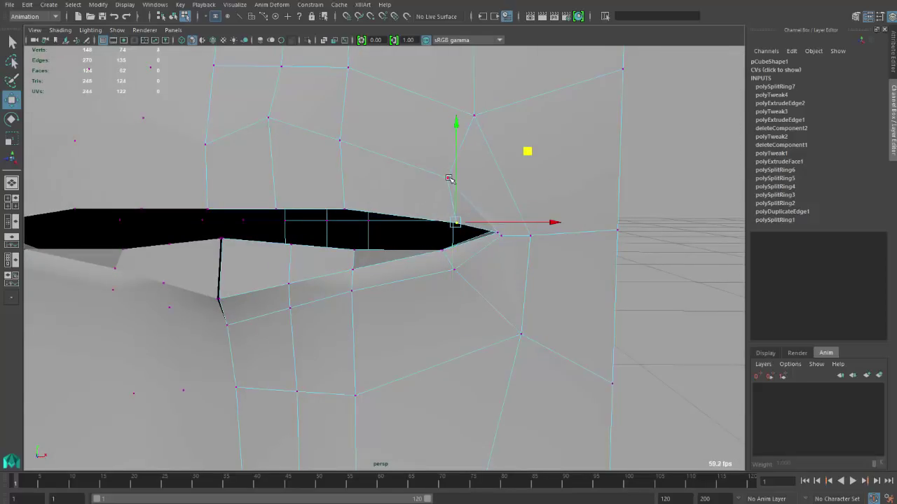
{"action": "middle_click_drag", "start_coordinate": [449, 178], "coordinate": [529, 116]}
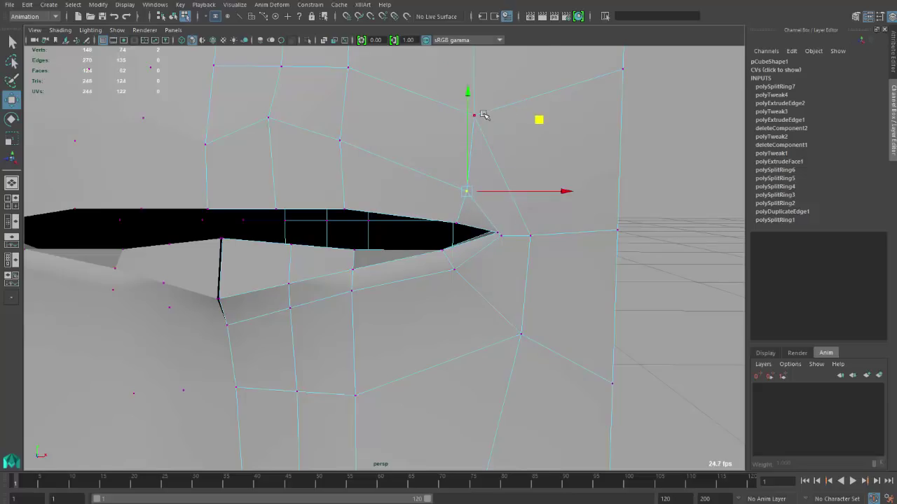
{"action": "middle_click_drag", "start_coordinate": [540, 76], "coordinate": [539, 168], "text": "alt"}
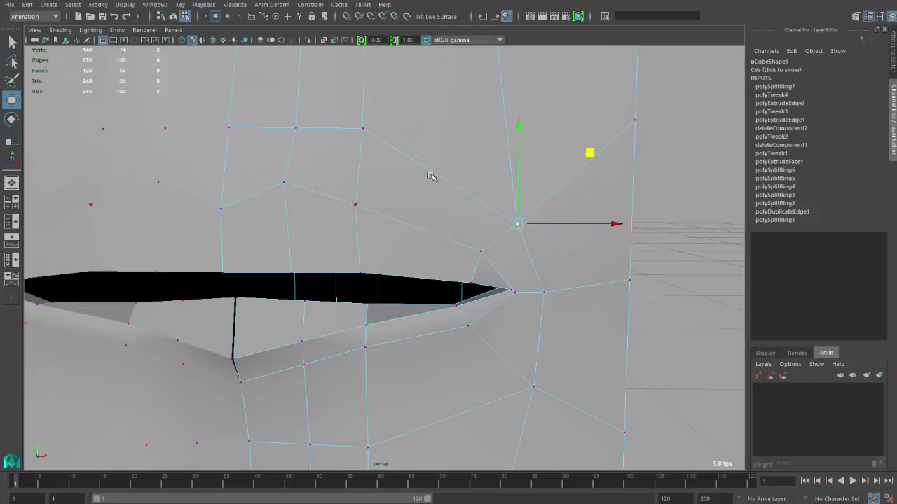
Step: Insert another vertical edge loop through the lips close to the mouth corner
{"action": "right_click_drag", "start_coordinate": [431, 177], "coordinate": [431, 205], "text": "ctrl"}
{"action": "middle_click_drag", "start_coordinate": [411, 308], "coordinate": [411, 244], "text": "alt"}
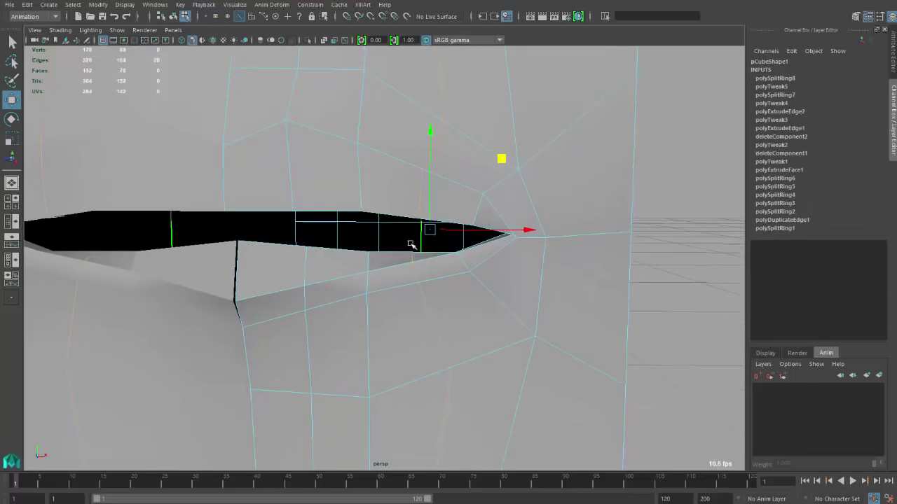
{"action": "scroll", "coordinate": [445, 258], "scroll_direction": "up", "scroll_amount": 2}
Step: Raise the vertex diagonally below the mouth corner to tighten the edge flow around the lower lip
{"action": "right_click_drag", "start_coordinate": [473, 258], "coordinate": [420, 256]}
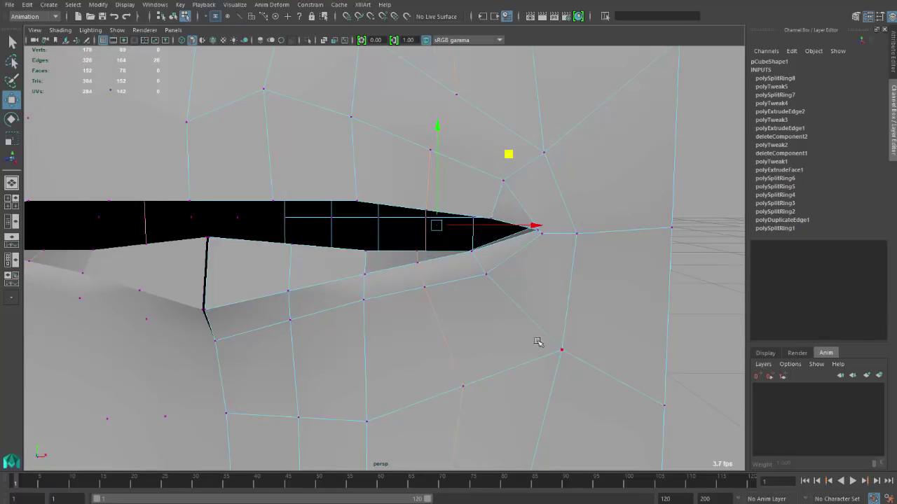
{"action": "left_click", "coordinate": [560, 348]}
{"action": "left_click_drag", "start_coordinate": [559, 338], "coordinate": [565, 309]}
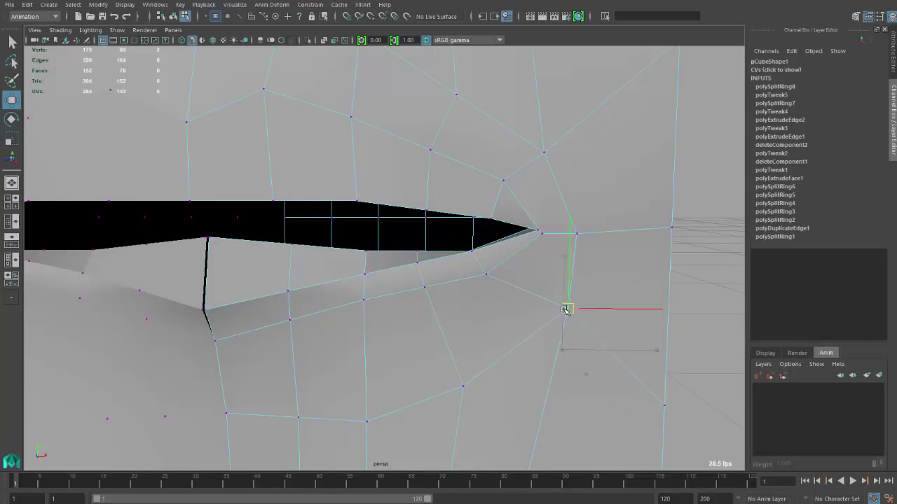
{"action": "left_click", "coordinate": [464, 387]}
{"action": "left_click_drag", "start_coordinate": [488, 402], "coordinate": [329, 288], "text": "alt"}
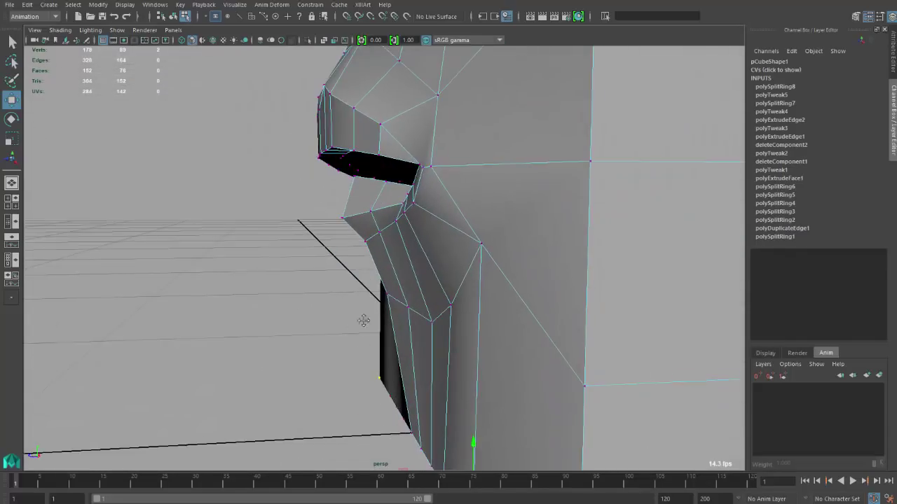
Step: Pull the vertices along the front's bottom edge forward around the centre to form a chin
{"action": "left_click_drag", "start_coordinate": [363, 321], "coordinate": [419, 363], "text": "alt"}
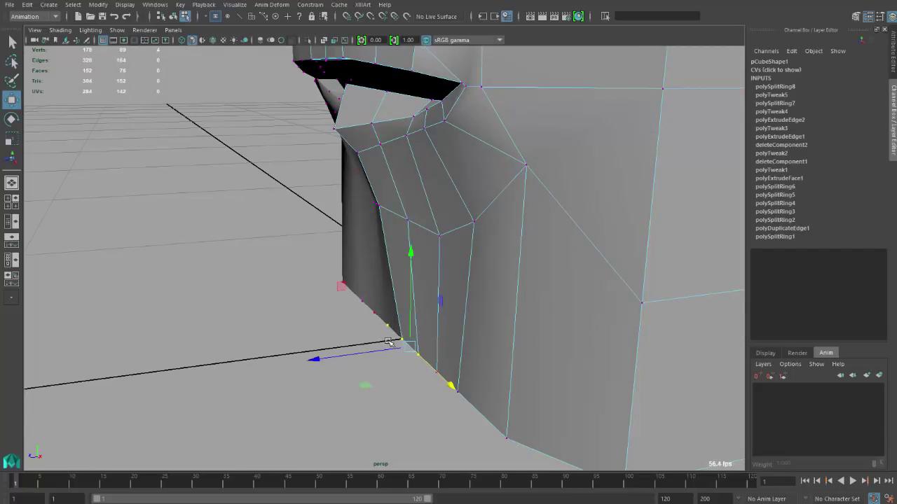
{"action": "left_click_drag", "start_coordinate": [356, 354], "coordinate": [318, 368]}
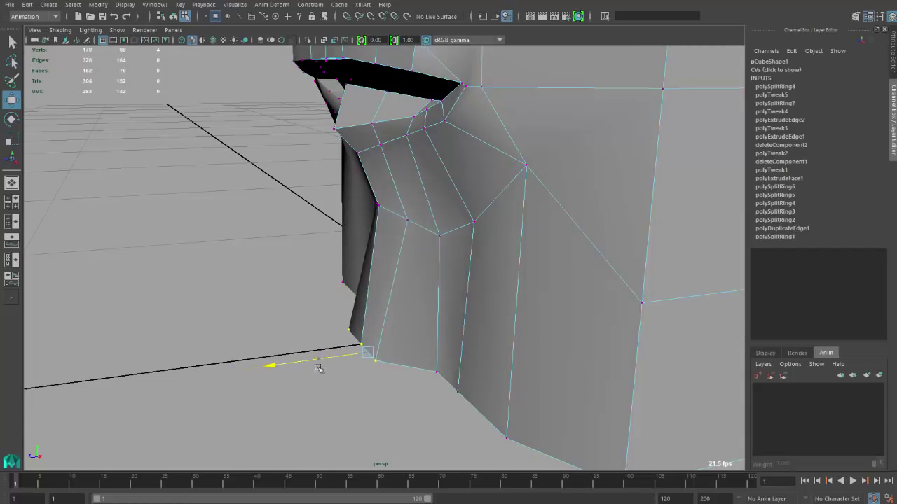
{"action": "left_click_drag", "start_coordinate": [405, 418], "coordinate": [405, 419]}
{"action": "left_click_drag", "start_coordinate": [352, 391], "coordinate": [310, 402]}
Step: Insert a vertical edge loop along the side of the box
{"action": "left_click_drag", "start_coordinate": [353, 335], "coordinate": [503, 325], "text": "alt"}
{"action": "right_click_drag", "start_coordinate": [501, 260], "coordinate": [490, 238], "text": "ctrl"}
{"action": "left_click", "coordinate": [496, 206]}
{"action": "left_click_drag", "start_coordinate": [445, 292], "coordinate": [404, 371], "text": "alt"}
{"action": "left_click", "coordinate": [260, 280]}
{"action": "left_click_drag", "start_coordinate": [260, 280], "coordinate": [500, 274], "text": "alt"}
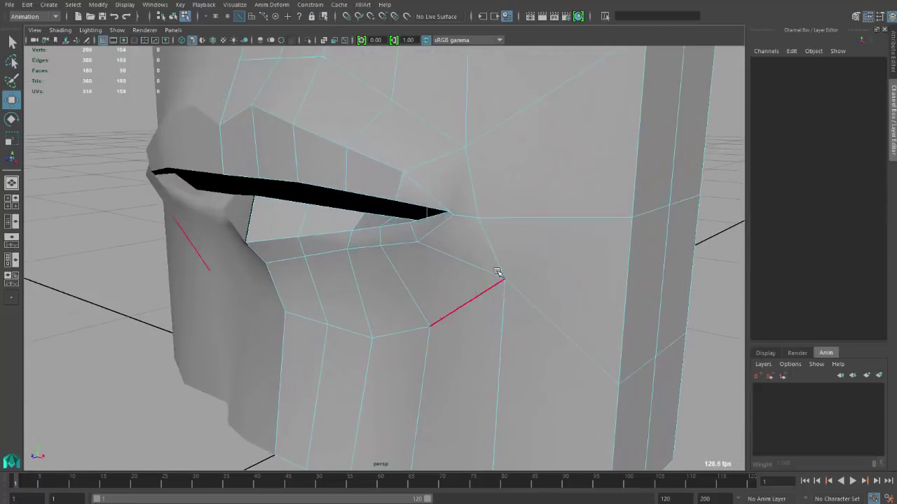
Step: Return to vertex editing and pull the vertex diagonally below the mouth corner forward
{"action": "right_click_drag", "start_coordinate": [500, 274], "coordinate": [448, 259]}
{"action": "left_click", "coordinate": [505, 279]}
{"action": "left_click_drag", "start_coordinate": [492, 292], "coordinate": [349, 242], "text": "alt"}
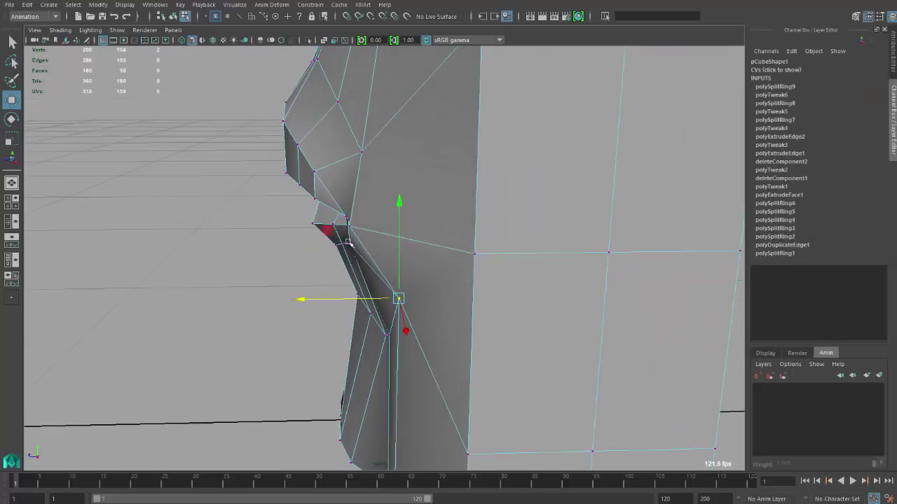
{"action": "middle_click_drag", "start_coordinate": [327, 230], "coordinate": [325, 215]}
Step: Pull the vertex above the mouth corner forward and adjust the outer mouth-corner vertex in the side profile
{"action": "left_click", "coordinate": [365, 151]}
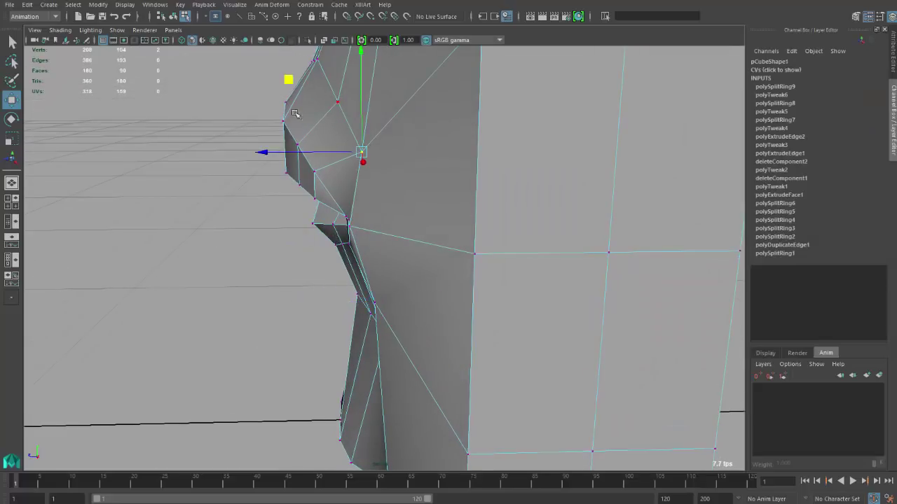
{"action": "middle_click_drag", "start_coordinate": [291, 87], "coordinate": [278, 88]}
{"action": "left_click", "coordinate": [350, 228]}
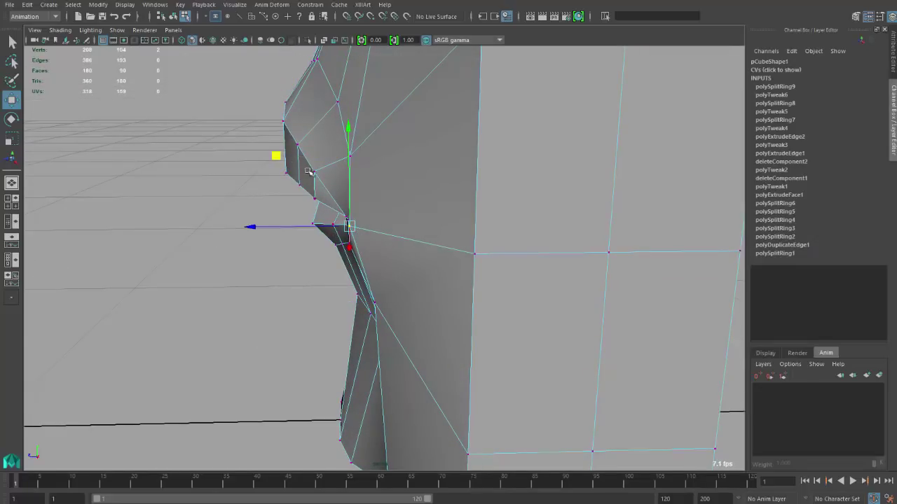
{"action": "middle_click_drag", "start_coordinate": [278, 158], "coordinate": [282, 140]}
{"action": "left_click_drag", "start_coordinate": [283, 140], "coordinate": [540, 187], "text": "alt"}
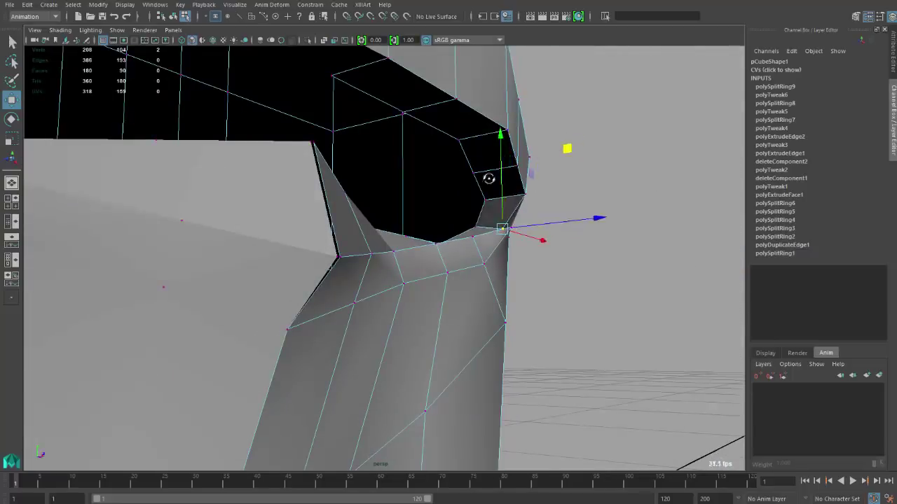
Step: Insert an edge loop along the upper and lower lips around the mouth opening
{"action": "left_click_drag", "start_coordinate": [567, 146], "coordinate": [362, 205], "text": "alt"}
{"action": "right_click_drag", "start_coordinate": [363, 205], "coordinate": [381, 222]}
{"action": "left_click", "coordinate": [396, 179]}
Step: Move the upper lip's lower front edge in the side profile and check the smoothed preview
{"action": "left_click_drag", "start_coordinate": [396, 179], "coordinate": [370, 220], "text": "alt"}
{"action": "left_click", "coordinate": [362, 224]}
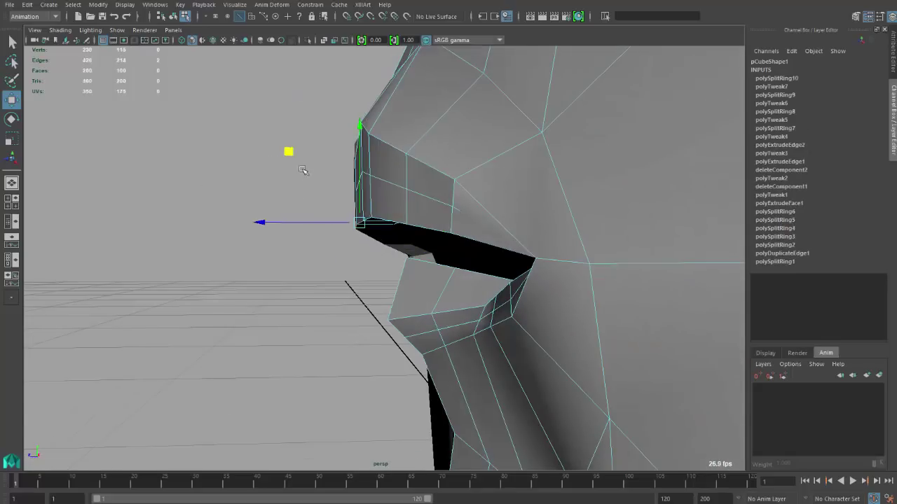
{"action": "left_click_drag", "start_coordinate": [297, 142], "coordinate": [389, 173]}
{"action": "key", "text": "3"}
{"action": "key", "text": "1"}
Step: Adjust the upper lip's middle front edge at the centre to round out the lip profile
{"action": "left_click_drag", "start_coordinate": [387, 107], "coordinate": [359, 187], "text": "alt"}
{"action": "left_click_drag", "start_coordinate": [318, 112], "coordinate": [362, 195], "text": "alt"}
{"action": "scroll", "coordinate": [362, 195], "scroll_direction": "up", "scroll_amount": 5}
{"action": "left_click_drag", "start_coordinate": [382, 237], "coordinate": [355, 234], "text": "alt"}
{"action": "left_click", "coordinate": [280, 168]}
{"action": "left_click_drag", "start_coordinate": [276, 163], "coordinate": [329, 238], "text": "alt"}
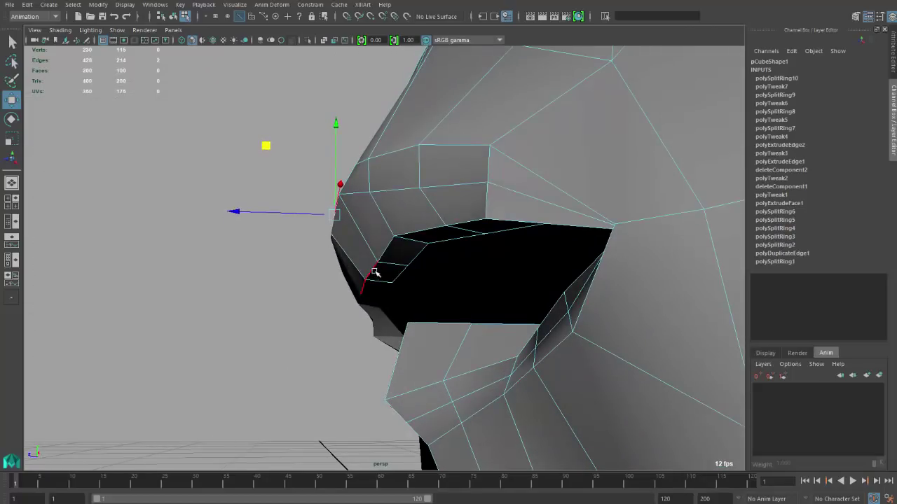
Step: Reposition the edges on the underside of the upper lip near the centre so the lip curls inward
{"action": "left_click", "coordinate": [374, 272]}
{"action": "left_click_drag", "start_coordinate": [375, 272], "coordinate": [343, 248], "text": "alt"}
{"action": "middle_click_drag", "start_coordinate": [300, 201], "coordinate": [295, 197]}
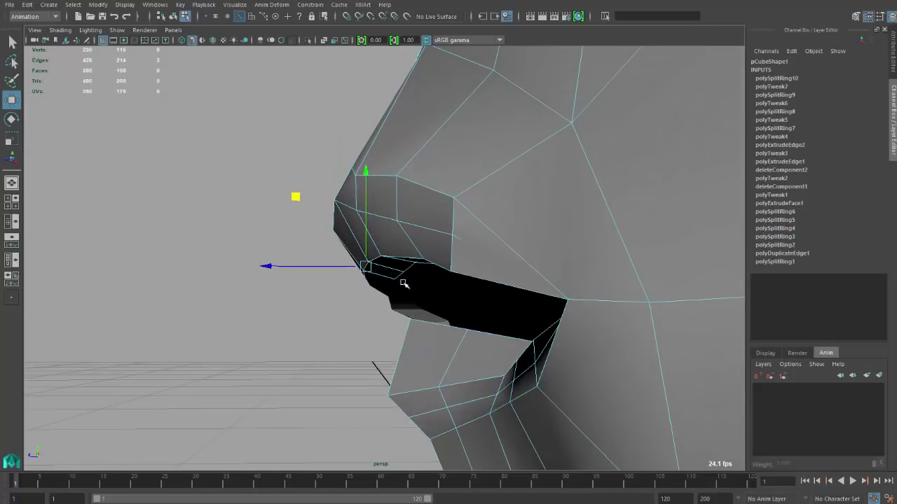
{"action": "left_click", "coordinate": [397, 278]}
{"action": "middle_click_drag", "start_coordinate": [393, 294], "coordinate": [390, 385]}
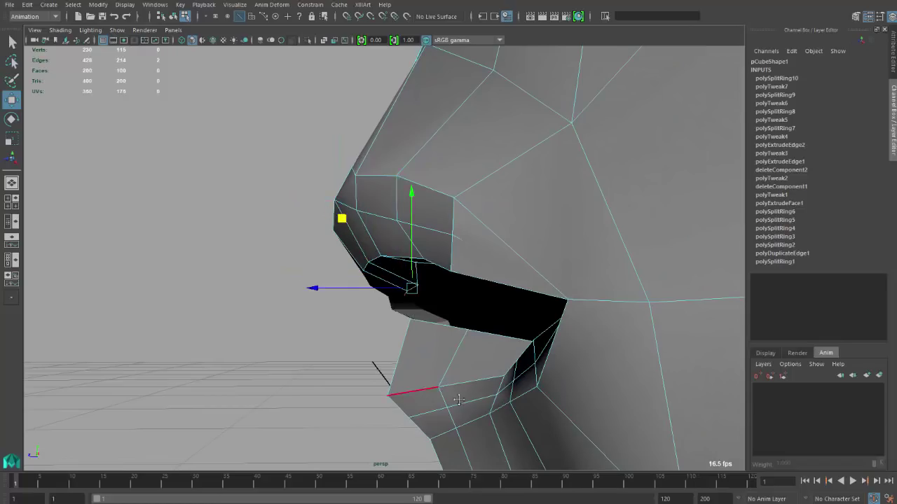
Step: Pull the lower lip's upper front edge at the centre forward in the side profile
{"action": "left_click_drag", "start_coordinate": [391, 385], "coordinate": [363, 276], "text": "alt"}
{"action": "left_click", "coordinate": [442, 346]}
{"action": "middle_click_drag", "start_coordinate": [362, 278], "coordinate": [333, 270]}
{"action": "left_click_drag", "start_coordinate": [431, 334], "coordinate": [356, 260], "text": "alt"}
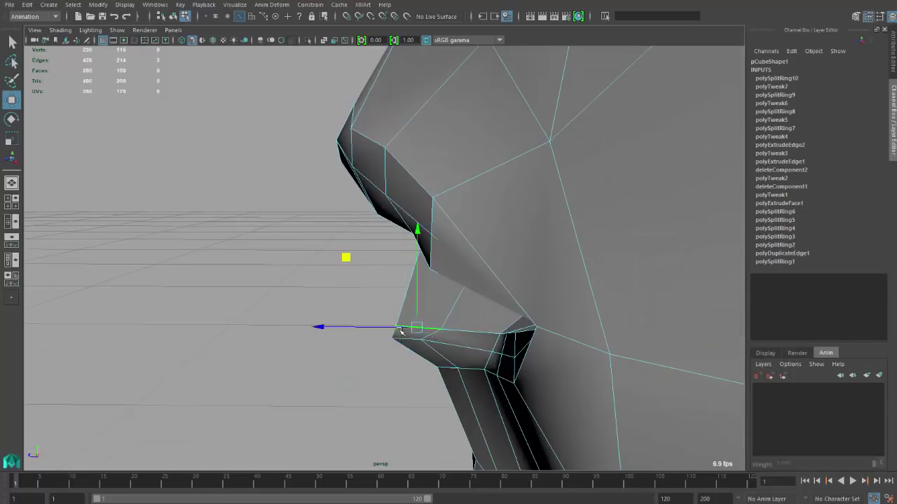
{"action": "middle_click_drag", "start_coordinate": [347, 258], "coordinate": [323, 250]}
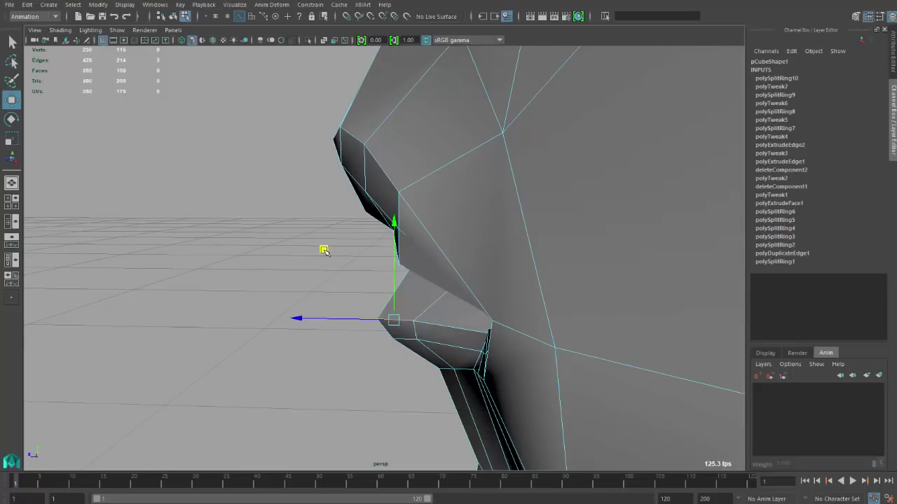
Step: Adjust the centre edge beneath the lower lip and pull the lip's lower front edge forward
{"action": "left_click_drag", "start_coordinate": [428, 417], "coordinate": [374, 242], "text": "alt"}
{"action": "left_click", "coordinate": [443, 314]}
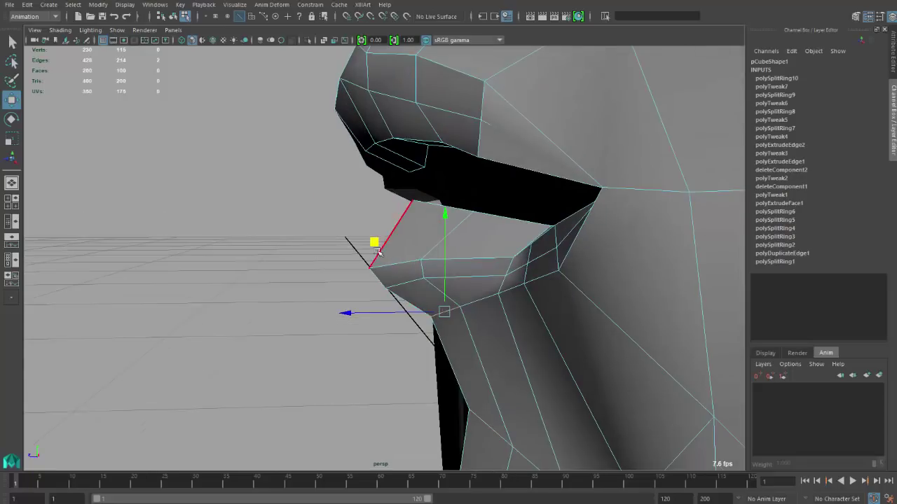
{"action": "middle_click_drag", "start_coordinate": [374, 243], "coordinate": [386, 253]}
{"action": "left_click_drag", "start_coordinate": [387, 253], "coordinate": [449, 257], "text": "alt"}
{"action": "left_click_drag", "start_coordinate": [517, 308], "coordinate": [409, 286], "text": "alt"}
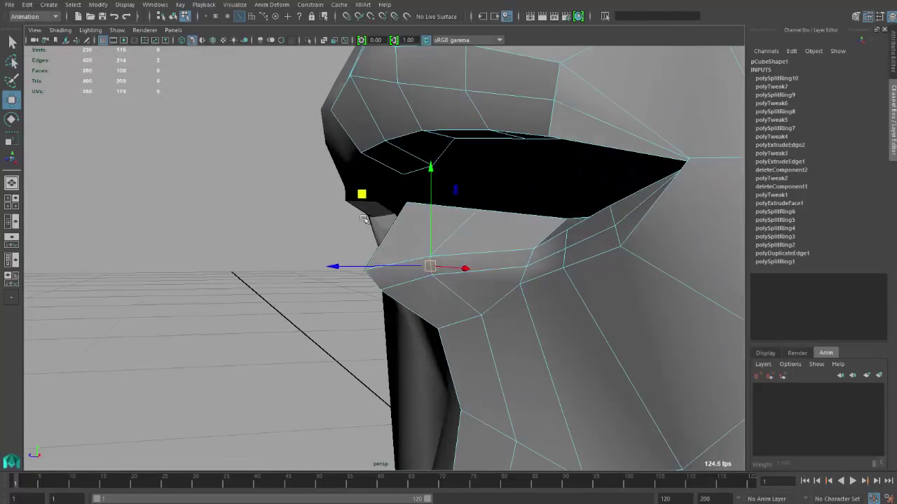
{"action": "middle_click_drag", "start_coordinate": [364, 219], "coordinate": [327, 217]}
{"action": "left_click_drag", "start_coordinate": [420, 207], "coordinate": [435, 223], "text": "alt"}
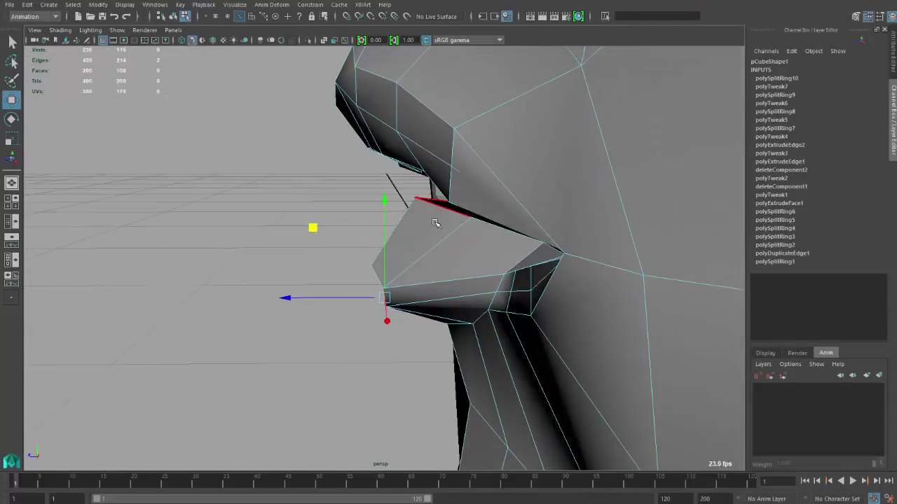
Step: Return to vertex editing and pull the lower lip's inner-rim vertex and front vertices beside the centre forward
{"action": "right_click_drag", "start_coordinate": [472, 220], "coordinate": [456, 221]}
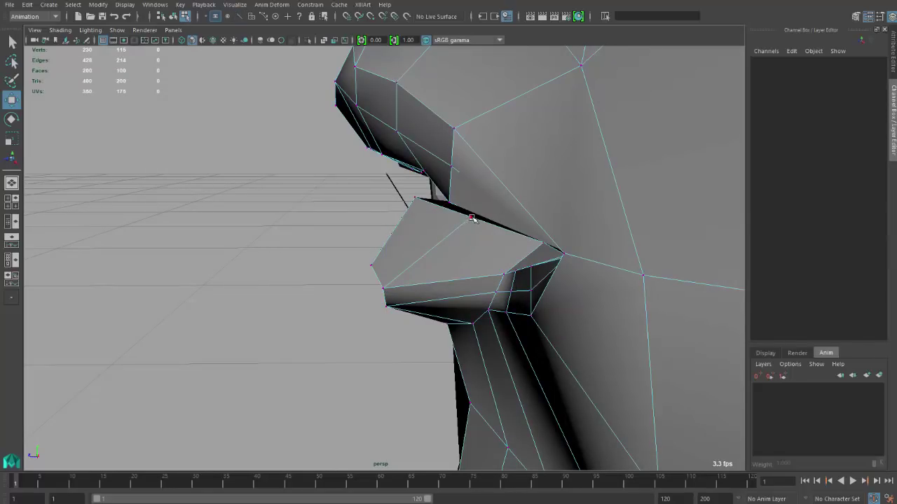
{"action": "left_click", "coordinate": [472, 218]}
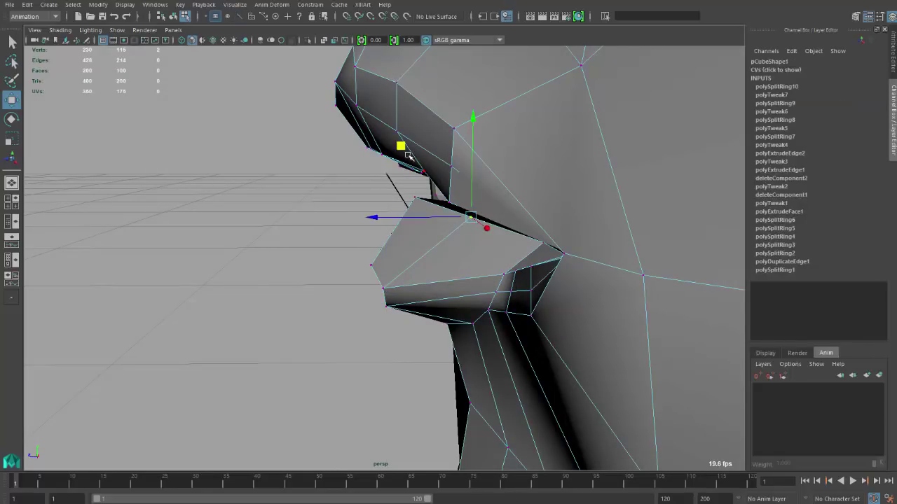
{"action": "left_click", "coordinate": [505, 273]}
{"action": "left_click_drag", "start_coordinate": [400, 283], "coordinate": [364, 294]}
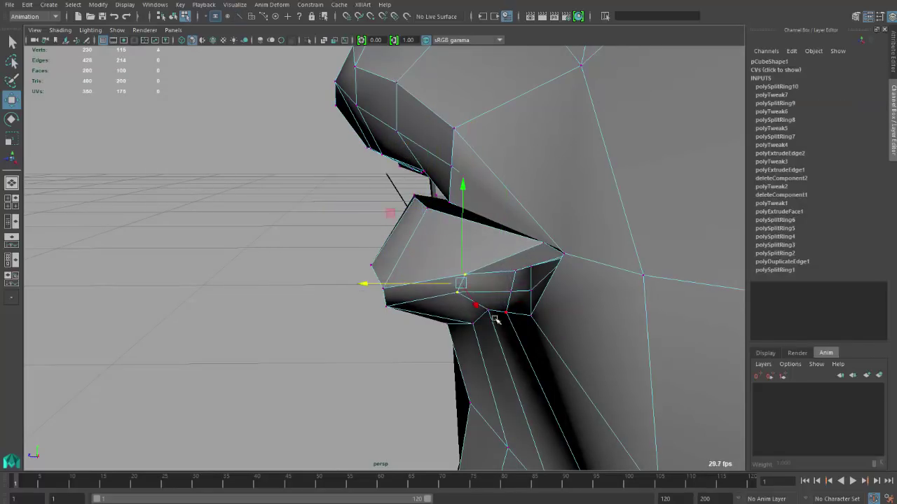
Step: Pull the lower lip's inner-rim vertex midway between the centre and the mouth corner forward
{"action": "left_click_drag", "start_coordinate": [484, 311], "coordinate": [465, 217], "text": "alt"}
{"action": "scroll", "coordinate": [516, 269], "scroll_direction": "up", "scroll_amount": 5}
{"action": "left_click", "coordinate": [534, 226]}
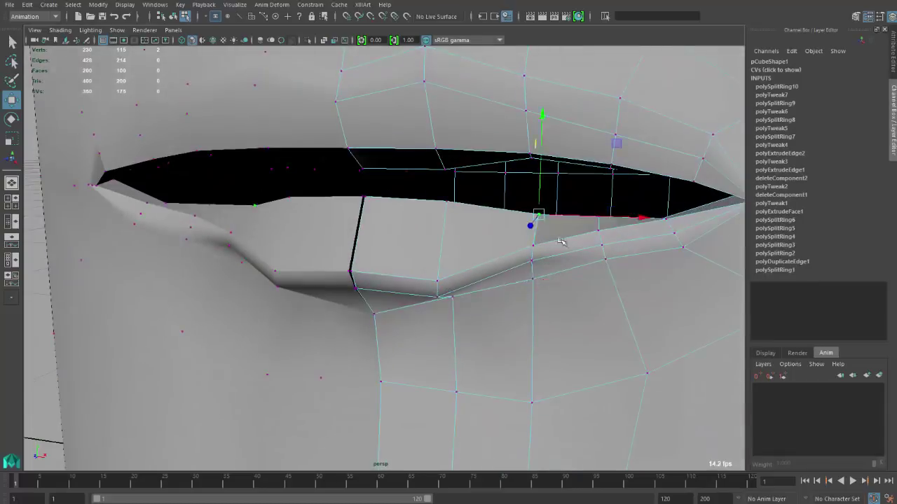
{"action": "left_click_drag", "start_coordinate": [534, 226], "coordinate": [496, 189], "text": "alt"}
{"action": "middle_click_drag", "start_coordinate": [474, 186], "coordinate": [407, 177]}
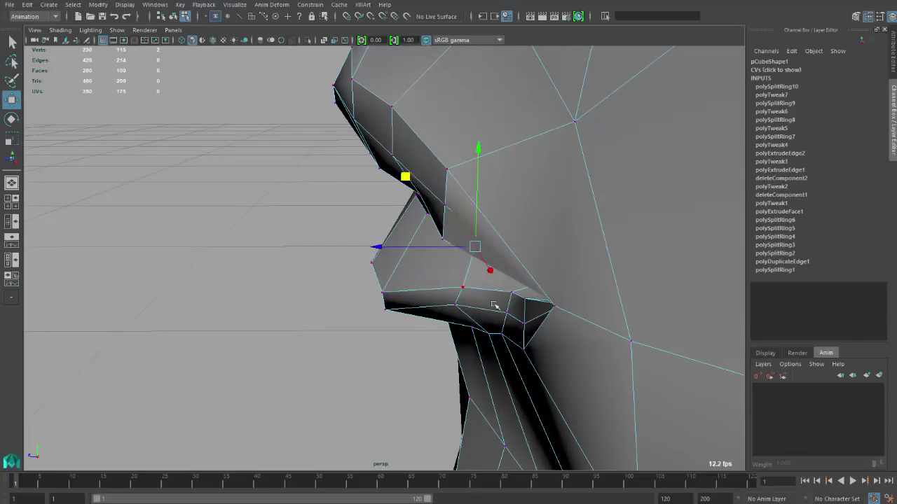
Step: Move the lower lip vertices near the mouth corner outward, then shift the lowest one further out and down
{"action": "left_click_drag", "start_coordinate": [494, 306], "coordinate": [592, 251], "text": "alt"}
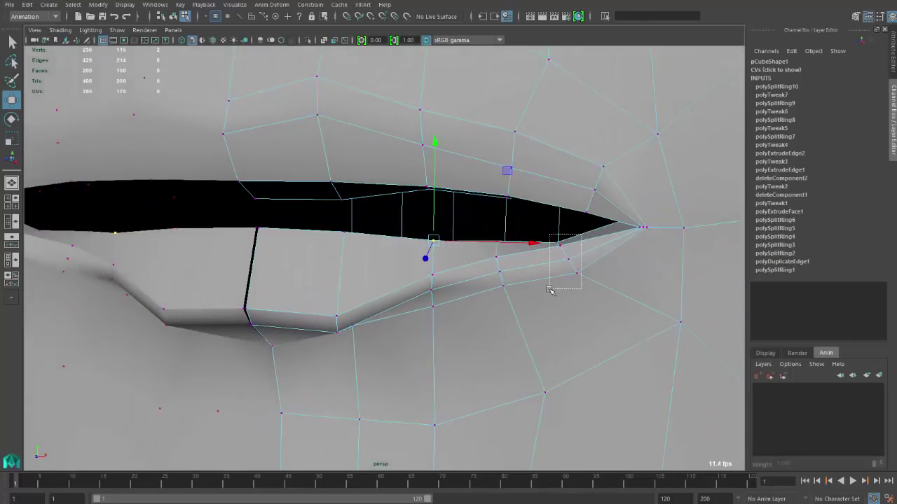
{"action": "left_click_drag", "start_coordinate": [550, 290], "coordinate": [550, 290]}
{"action": "left_click_drag", "start_coordinate": [551, 290], "coordinate": [618, 214], "text": "alt"}
{"action": "middle_click_drag", "start_coordinate": [646, 176], "coordinate": [663, 161]}
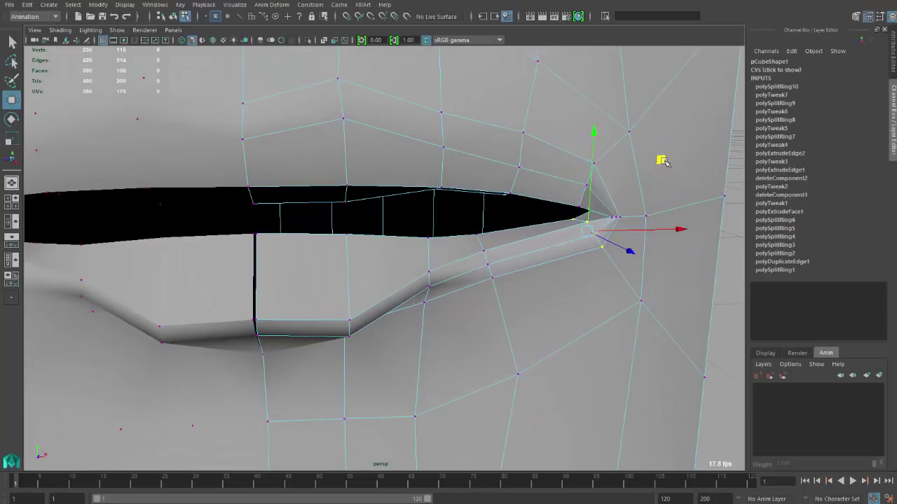
{"action": "left_click_drag", "start_coordinate": [615, 237], "coordinate": [614, 257]}
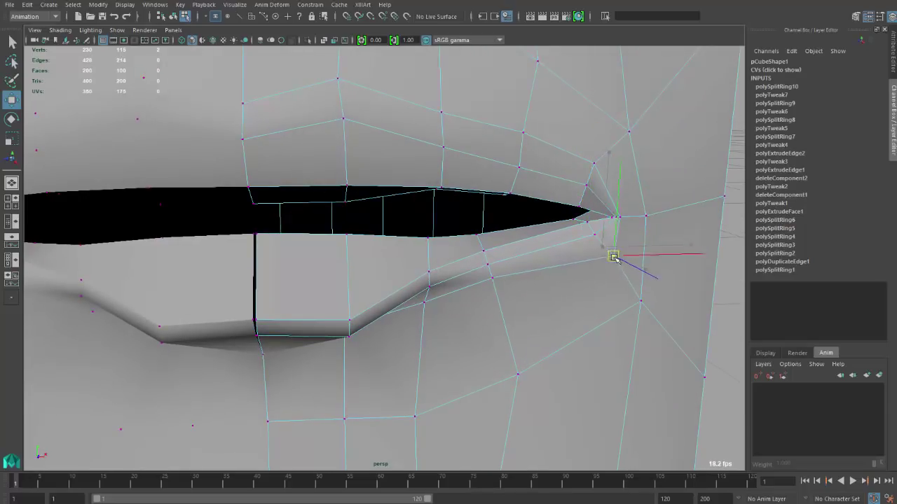
Step: Adjust the tightly spaced vertices at the mouth corner up close and preview the smoothed mesh
{"action": "key", "text": "f"}
{"action": "right_click_drag", "start_coordinate": [579, 222], "coordinate": [414, 258], "text": "alt"}
{"action": "left_click_drag", "start_coordinate": [453, 188], "coordinate": [492, 187]}
{"action": "left_click_drag", "start_coordinate": [419, 259], "coordinate": [371, 264], "text": "alt"}
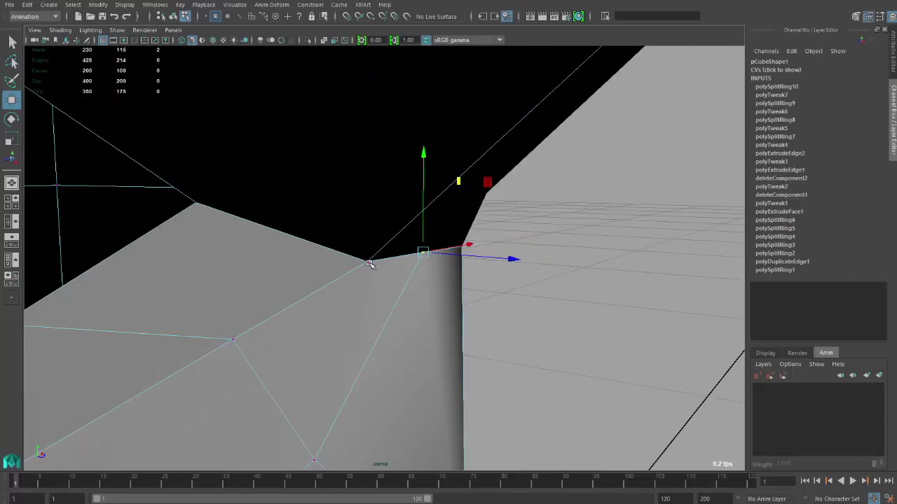
{"action": "left_click", "coordinate": [368, 264]}
{"action": "left_click_drag", "start_coordinate": [430, 194], "coordinate": [417, 172]}
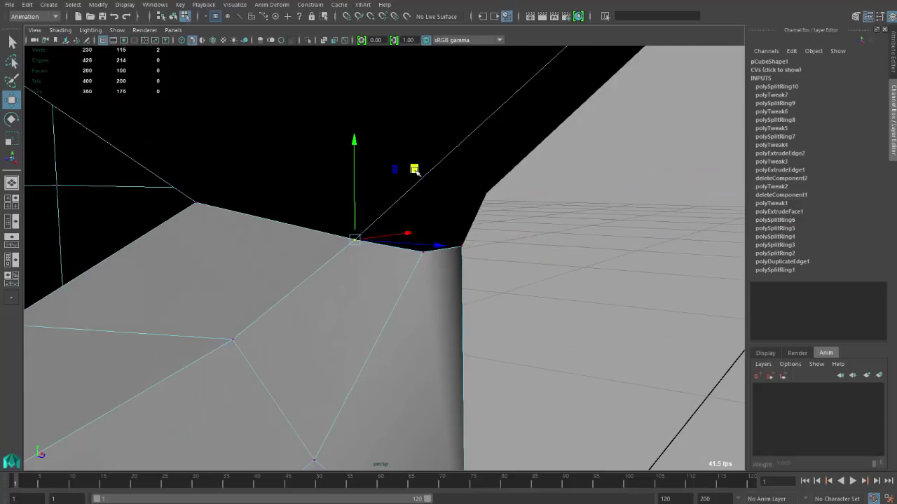
{"action": "left_click", "coordinate": [424, 254]}
{"action": "left_click_drag", "start_coordinate": [424, 253], "coordinate": [383, 277], "text": "alt"}
{"action": "key", "text": "3"}
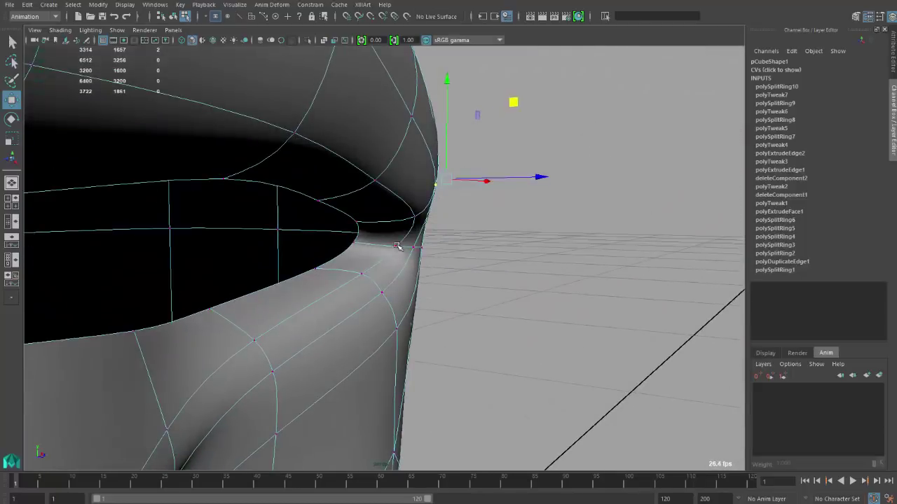
Step: Adjust the depth of the lower lip vertices near the mouth corner and return to the unsmoothed mesh
{"action": "left_click_drag", "start_coordinate": [398, 246], "coordinate": [368, 265], "text": "alt"}
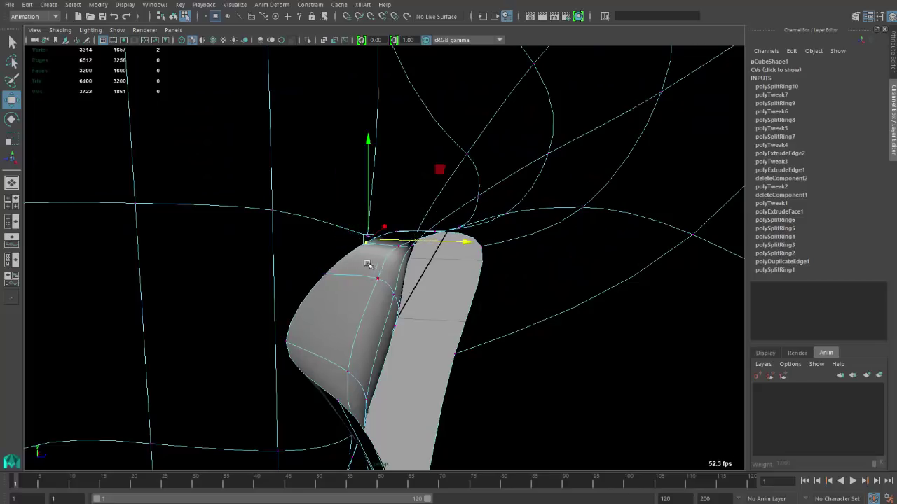
{"action": "left_click", "coordinate": [326, 268]}
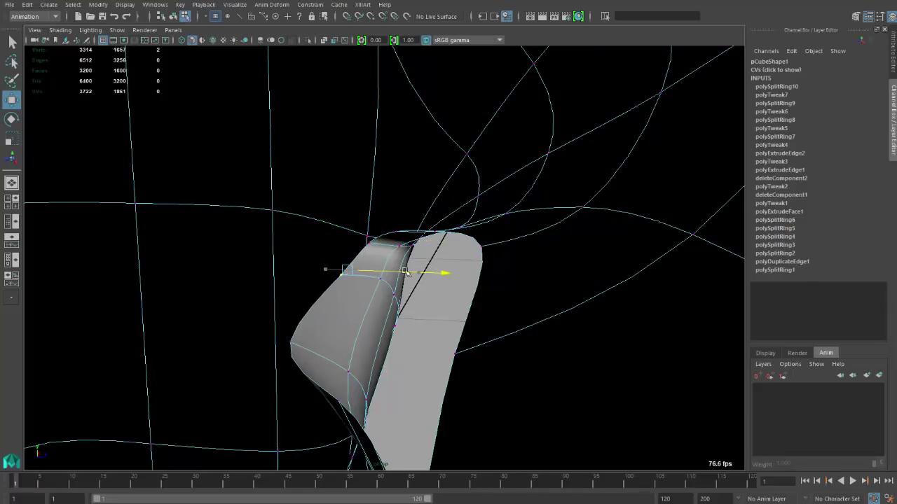
{"action": "key", "text": "f"}
{"action": "left_click", "coordinate": [313, 309]}
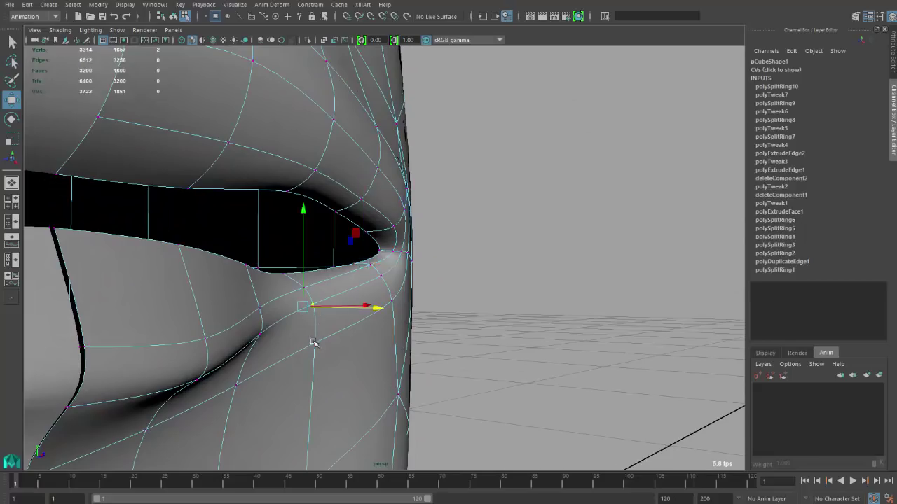
{"action": "left_click", "coordinate": [312, 343], "text": "shift"}
{"action": "left_click_drag", "start_coordinate": [312, 343], "coordinate": [185, 334], "text": "alt"}
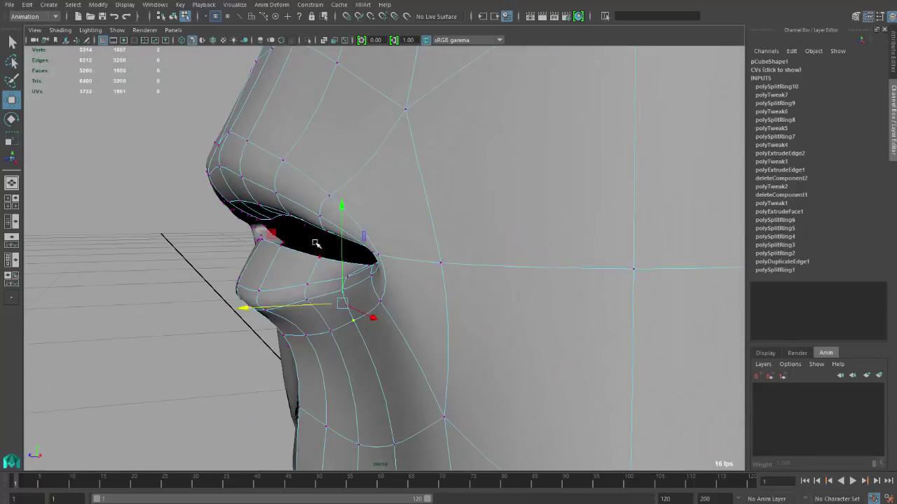
{"action": "left_click", "coordinate": [282, 283]}
{"action": "key", "text": "1"}
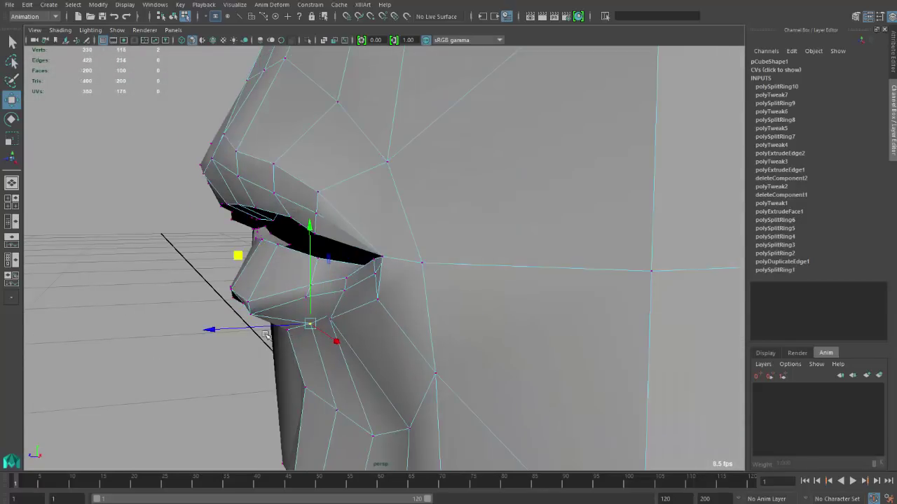
Step: Select the lower lip's centre-line vertices and align them on the mirror axis with an Absolute transform
{"action": "left_click_drag", "start_coordinate": [226, 333], "coordinate": [315, 249]}
{"action": "mouse_move", "coordinate": [316, 332]}
{"action": "left_mouse_down", "text": "alt"}
{"action": "mouse_move", "coordinate": [285, 330]}
{"action": "mouse_move", "coordinate": [315, 346]}
{"action": "left_mouse_up", "text": "alt"}
{"action": "left_click", "coordinate": [605, 16]}
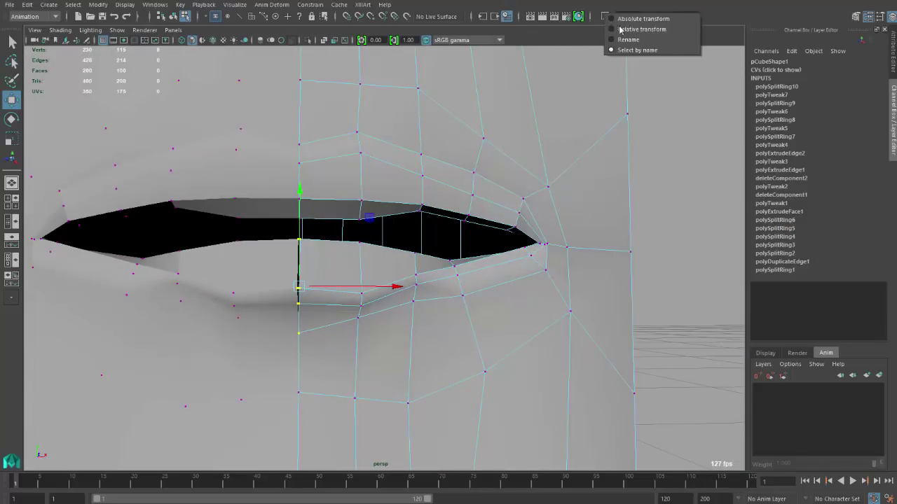
{"action": "left_click", "coordinate": [639, 19]}
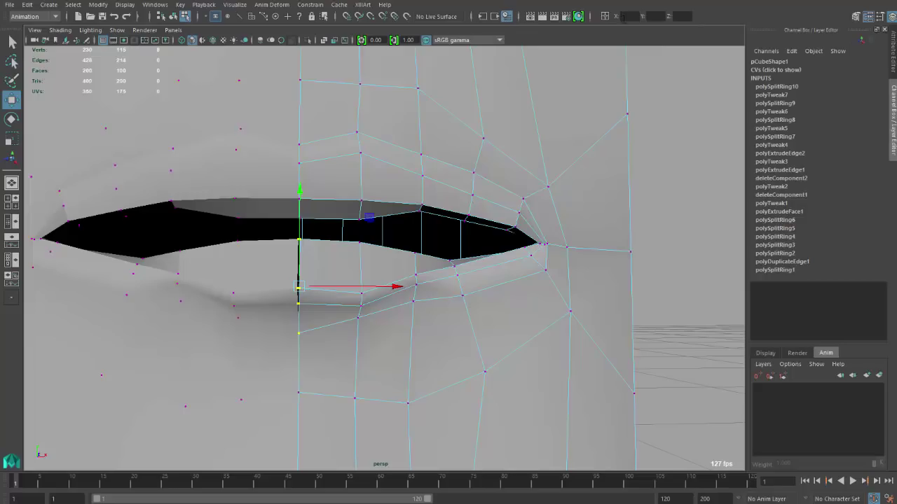
{"action": "left_click_drag", "start_coordinate": [321, 280], "coordinate": [343, 219], "text": "alt"}
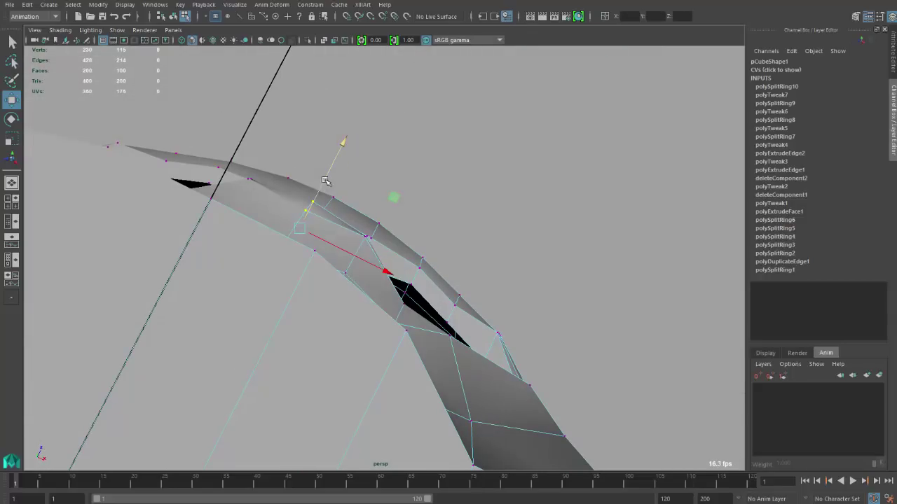
{"action": "left_click_drag", "start_coordinate": [326, 182], "coordinate": [420, 301], "text": "alt"}
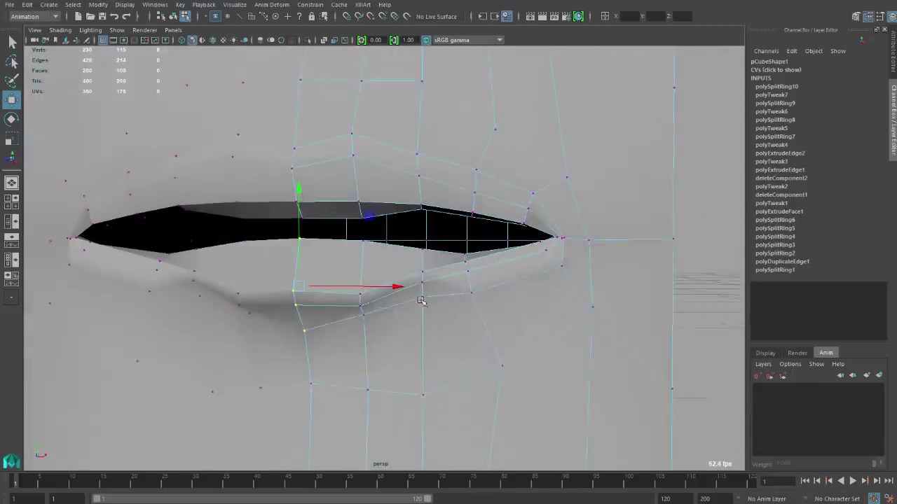
Step: Switch to face editing and adjust the depth of the lower lip faces near the mouth corner, checking the smoothed preview
{"action": "right_click_drag", "start_coordinate": [413, 259], "coordinate": [416, 287]}
{"action": "left_click", "coordinate": [396, 262]}
{"action": "left_click_drag", "start_coordinate": [400, 294], "coordinate": [418, 250], "text": "alt"}
{"action": "key", "text": "3"}
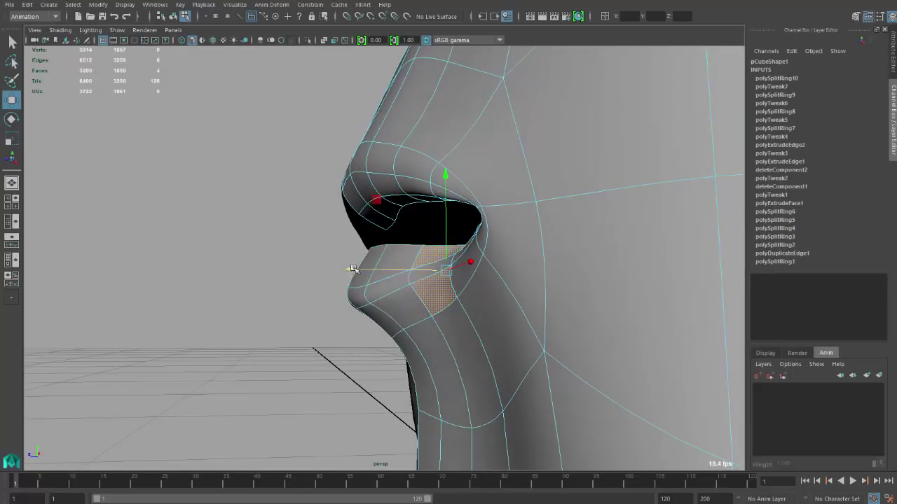
{"action": "key", "text": "1"}
{"action": "mouse_move", "coordinate": [336, 268]}
{"action": "left_mouse_down", "text": "alt"}
{"action": "mouse_move", "coordinate": [411, 215]}
{"action": "mouse_move", "coordinate": [447, 226]}
{"action": "mouse_move", "coordinate": [492, 272]}
{"action": "mouse_move", "coordinate": [448, 274]}
{"action": "mouse_move", "coordinate": [475, 250]}
{"action": "left_mouse_up", "text": "alt"}
Step: Return to vertex editing, select the vertex below the lower lip between centre and corner, and reposition it in profile
{"action": "right_click", "coordinate": [460, 271]}
{"action": "key", "text": "4"}
{"action": "left_click", "coordinate": [456, 300]}
{"action": "mouse_move", "coordinate": [456, 300]}
{"action": "left_mouse_down", "text": "alt"}
{"action": "mouse_move", "coordinate": [548, 272]}
{"action": "mouse_move", "coordinate": [398, 275]}
{"action": "mouse_move", "coordinate": [350, 290]}
{"action": "mouse_move", "coordinate": [436, 303]}
{"action": "mouse_move", "coordinate": [406, 306]}
{"action": "mouse_move", "coordinate": [316, 246]}
{"action": "left_mouse_up", "text": "alt"}
{"action": "key", "text": "5"}
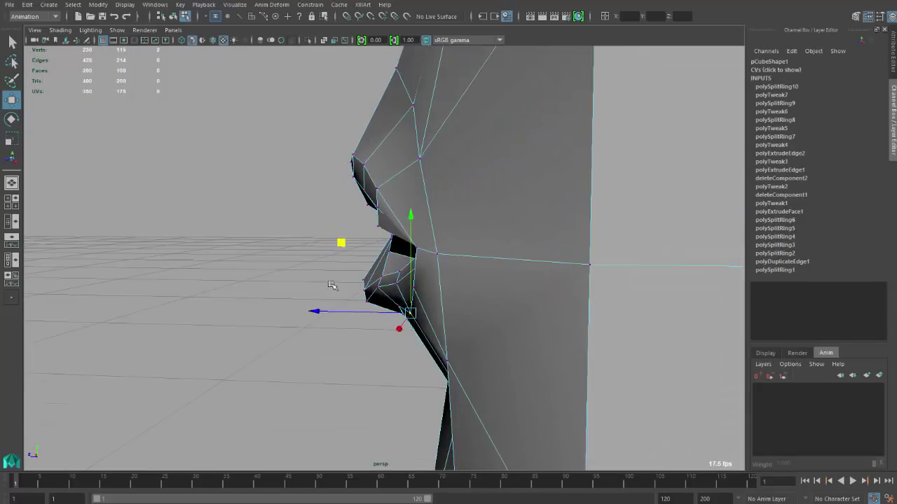
{"action": "left_click_drag", "start_coordinate": [330, 282], "coordinate": [382, 278], "text": "alt"}
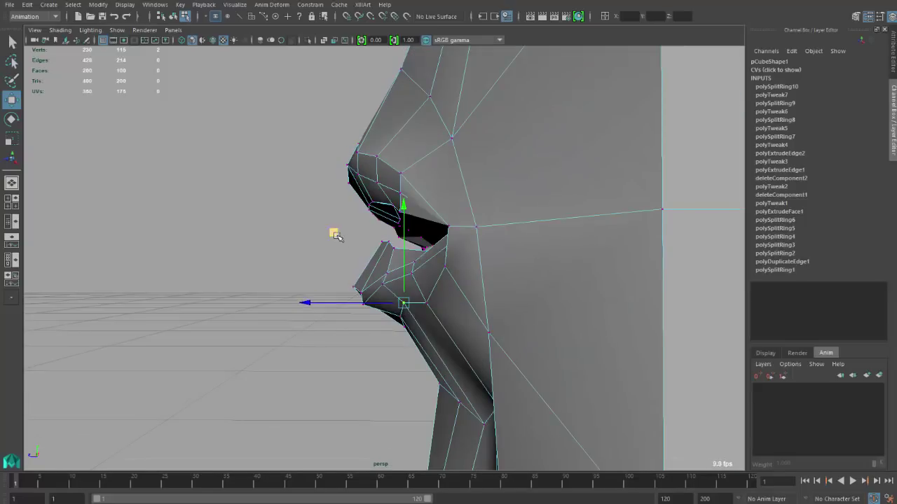
{"action": "left_click_drag", "start_coordinate": [335, 235], "coordinate": [365, 265], "text": "alt"}
Step: Raise the centre-line vertex beneath the lower lip slightly
{"action": "left_click", "coordinate": [360, 323]}
{"action": "left_click", "coordinate": [359, 283]}
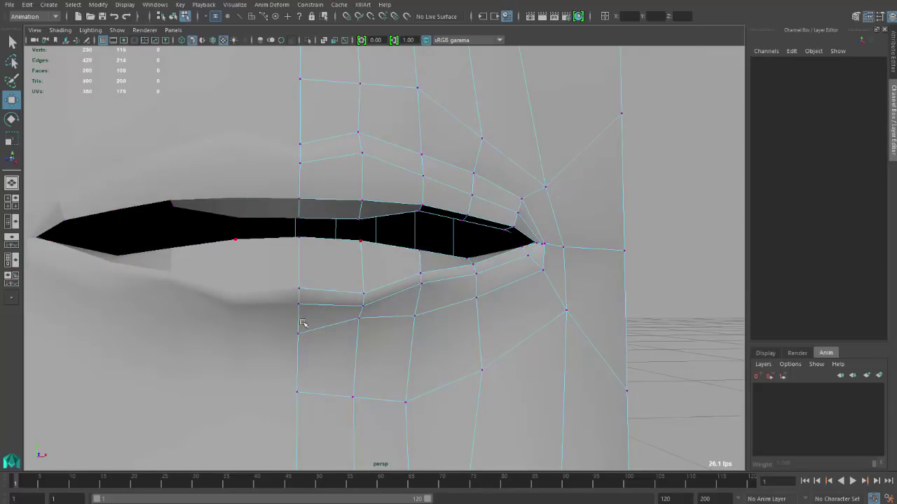
{"action": "left_click", "coordinate": [299, 335]}
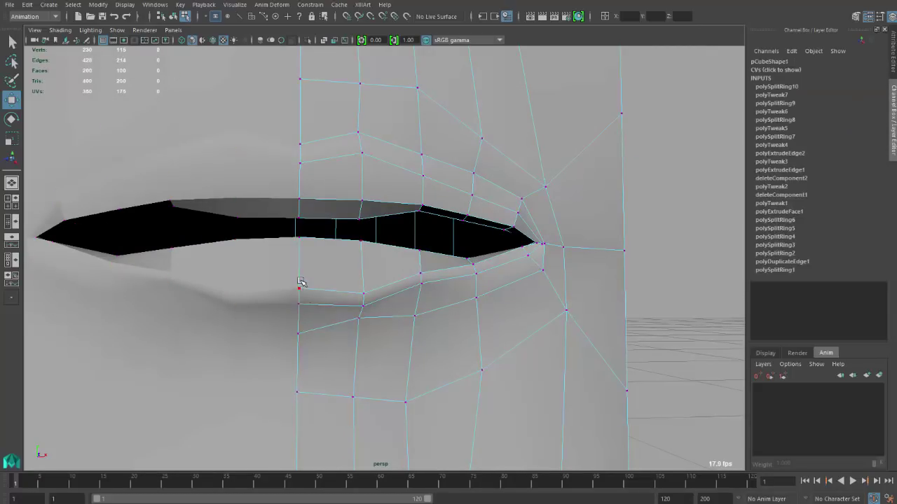
{"action": "key", "text": "ctrl+z"}
{"action": "left_click_drag", "start_coordinate": [298, 270], "coordinate": [297, 261]}
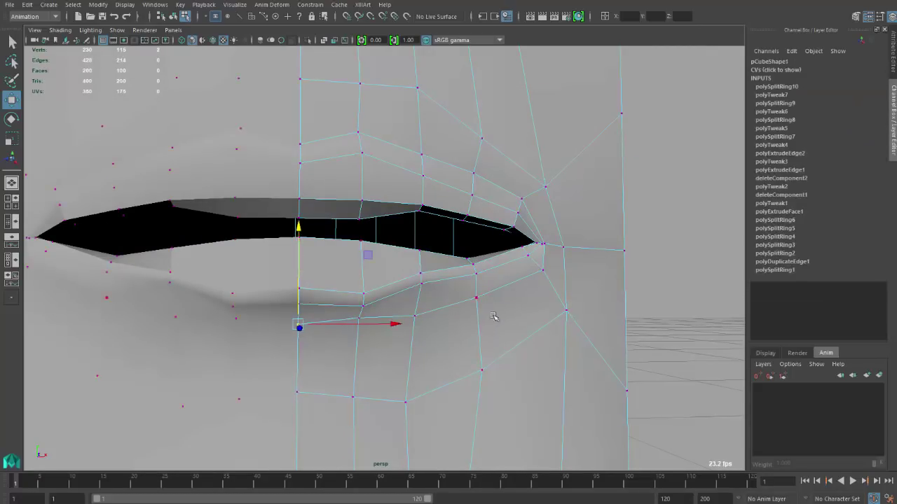
Step: Reposition the vertex below the lower lip near the mouth corner in front and profile views
{"action": "left_click", "coordinate": [477, 299]}
{"action": "left_click_drag", "start_coordinate": [477, 299], "coordinate": [489, 310], "text": "alt"}
{"action": "middle_click_drag", "start_coordinate": [554, 226], "coordinate": [563, 265]}
{"action": "left_click_drag", "start_coordinate": [520, 335], "coordinate": [430, 287], "text": "alt"}
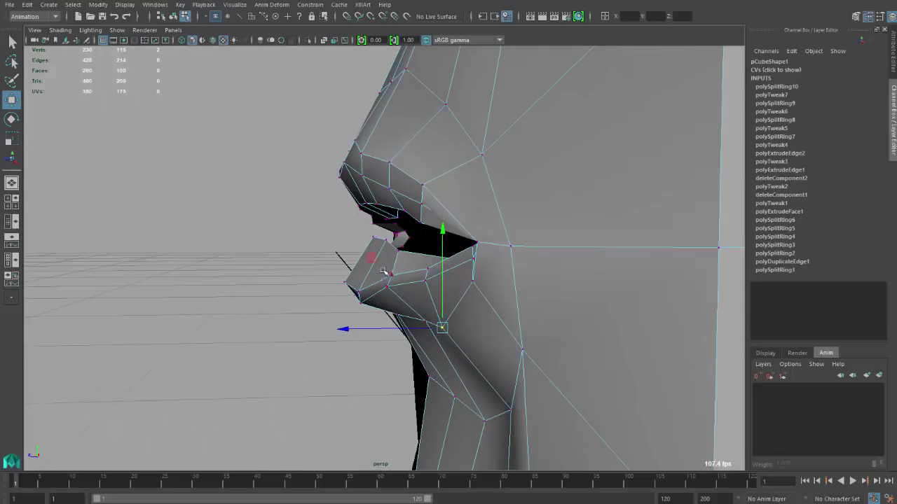
Step: Raise the lower lip vertex between centre and mouth corner and adjust its depth in profile
{"action": "left_click", "coordinate": [428, 284]}
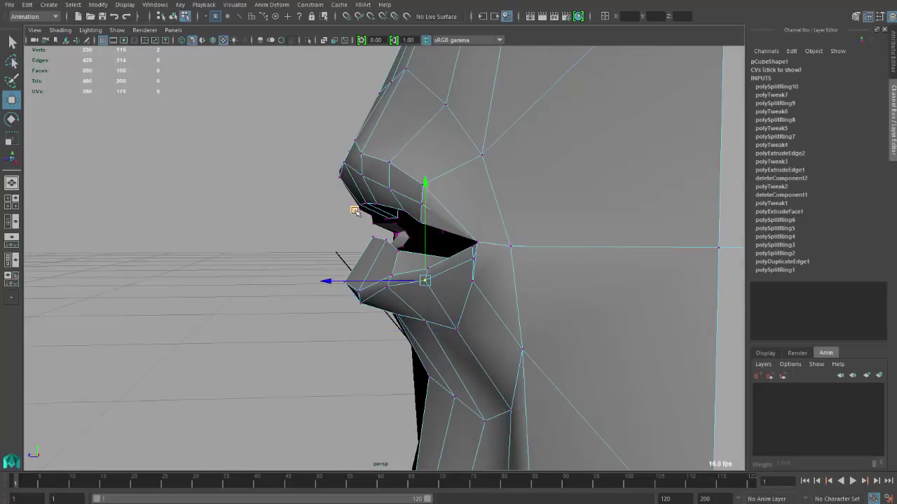
{"action": "middle_click_drag", "start_coordinate": [355, 211], "coordinate": [359, 216]}
{"action": "left_click_drag", "start_coordinate": [427, 264], "coordinate": [424, 250]}
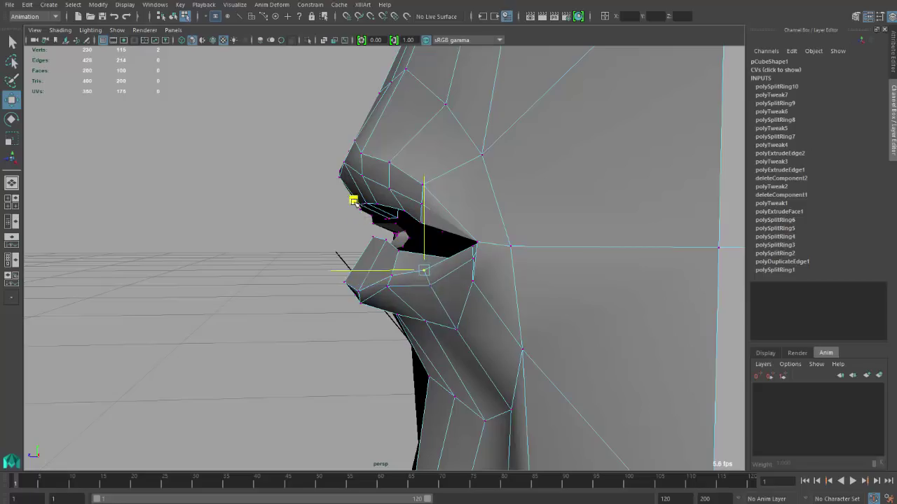
{"action": "left_click_drag", "start_coordinate": [463, 280], "coordinate": [540, 277], "text": "alt"}
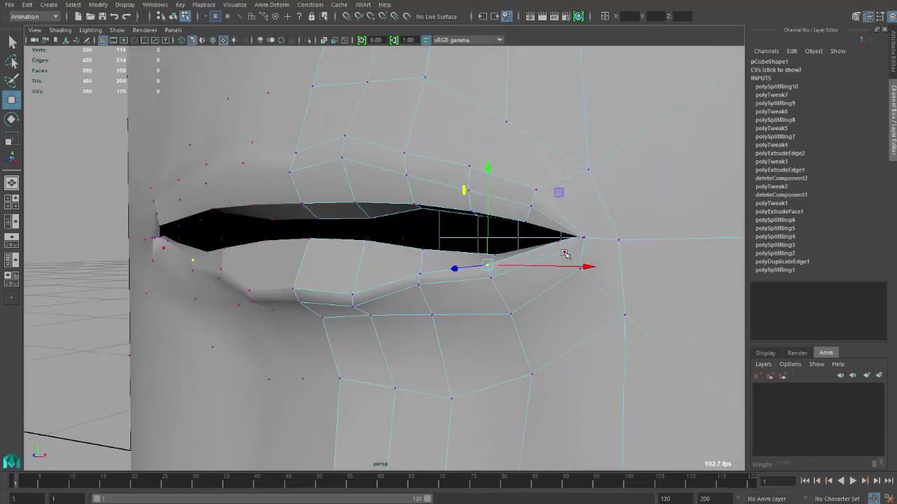
Step: Reposition the two lower lip vertices next to the mouth corner, bringing the inner one closer to the corner
{"action": "middle_click_drag", "start_coordinate": [566, 254], "coordinate": [582, 256]}
{"action": "key", "text": "f"}
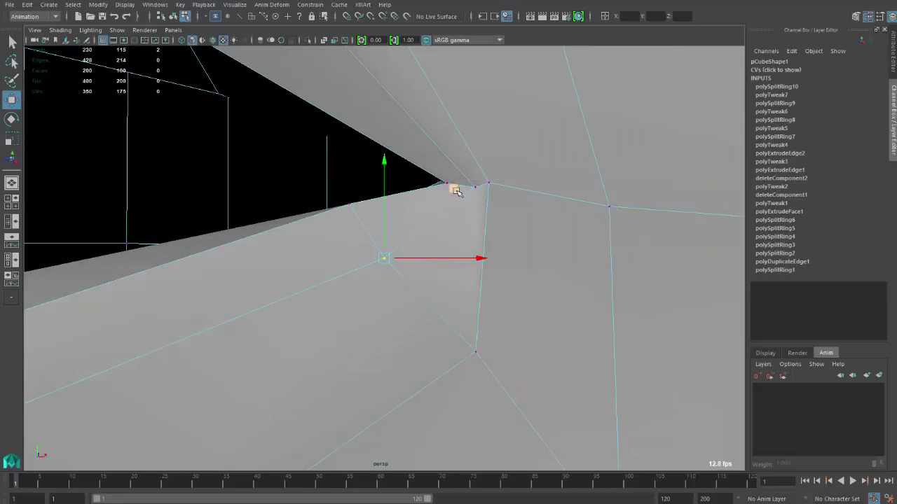
{"action": "left_click_drag", "start_coordinate": [456, 191], "coordinate": [356, 216], "text": "alt"}
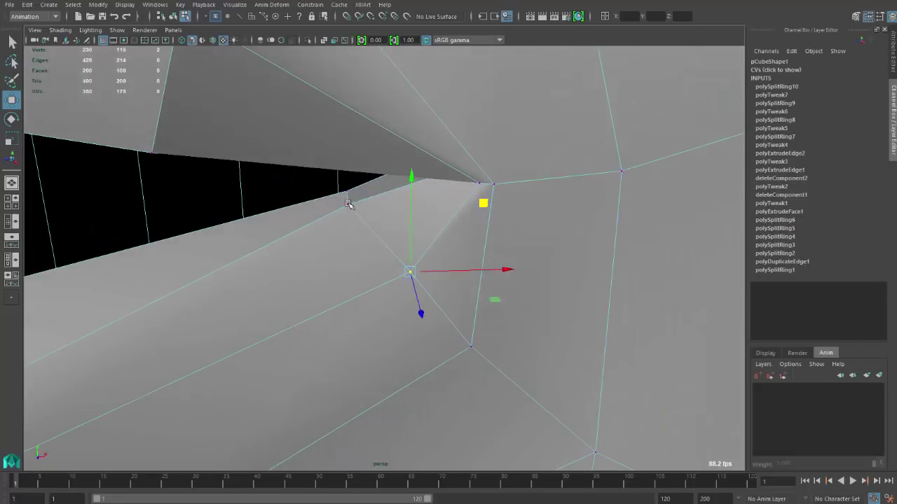
{"action": "left_click", "coordinate": [348, 204]}
{"action": "left_click_drag", "start_coordinate": [436, 132], "coordinate": [472, 184]}
Step: Shift the mouth corner vertices to even out their spacing, and adjust the adjacent vertex on the lower lip's inner border
{"action": "left_click", "coordinate": [447, 176]}
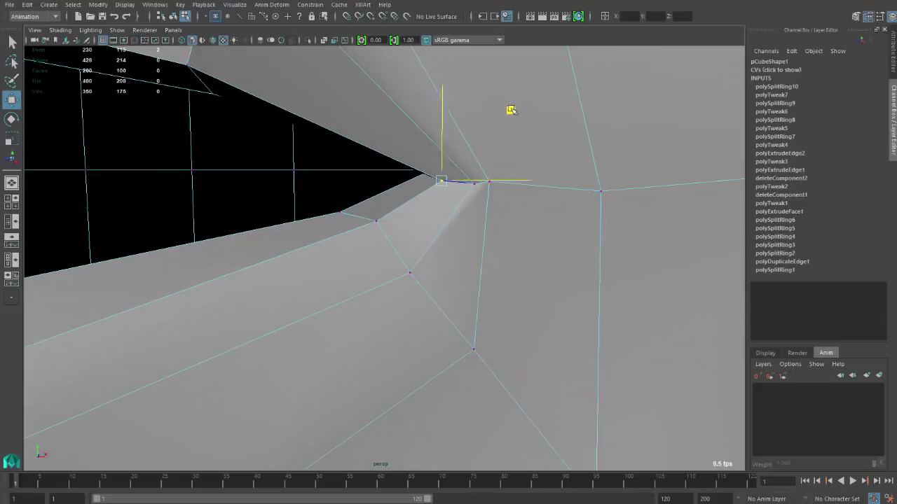
{"action": "left_click", "coordinate": [490, 182]}
{"action": "left_click_drag", "start_coordinate": [555, 113], "coordinate": [538, 121]}
{"action": "left_click", "coordinate": [475, 175]}
{"action": "left_click", "coordinate": [340, 213]}
{"action": "left_click", "coordinate": [359, 205]}
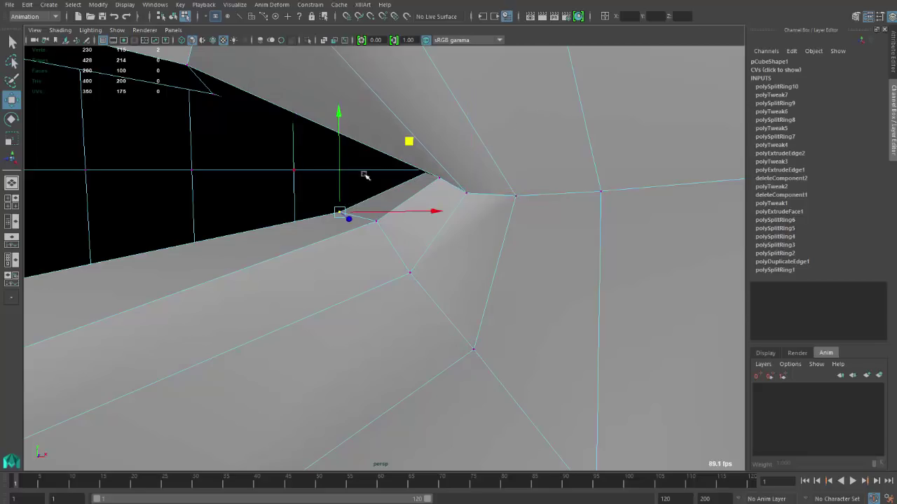
{"action": "left_click_drag", "start_coordinate": [409, 140], "coordinate": [320, 166]}
Step: Switch to edge editing and reposition the upper lip edge near the mouth corner
{"action": "right_click_drag", "start_coordinate": [320, 166], "coordinate": [330, 161]}
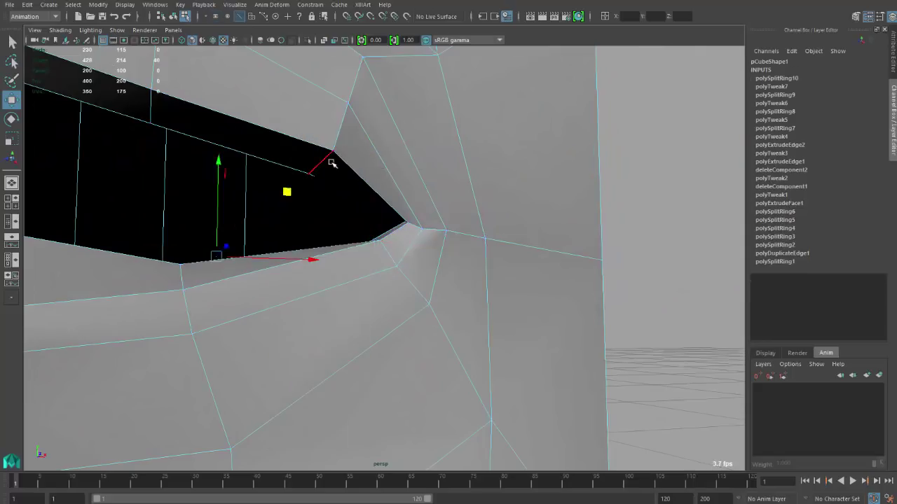
{"action": "left_click", "coordinate": [326, 164]}
{"action": "left_click_drag", "start_coordinate": [326, 164], "coordinate": [337, 175], "text": "alt"}
{"action": "left_click_drag", "start_coordinate": [396, 135], "coordinate": [419, 131]}
{"action": "left_click_drag", "start_coordinate": [358, 155], "coordinate": [403, 96]}
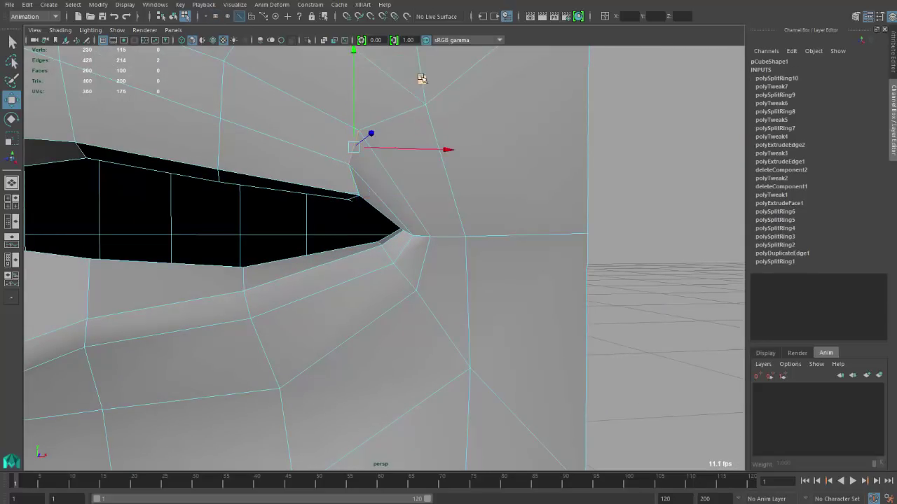
{"action": "middle_click_drag", "start_coordinate": [422, 79], "coordinate": [441, 93]}
{"action": "left_click_drag", "start_coordinate": [440, 92], "coordinate": [360, 203], "text": "alt"}
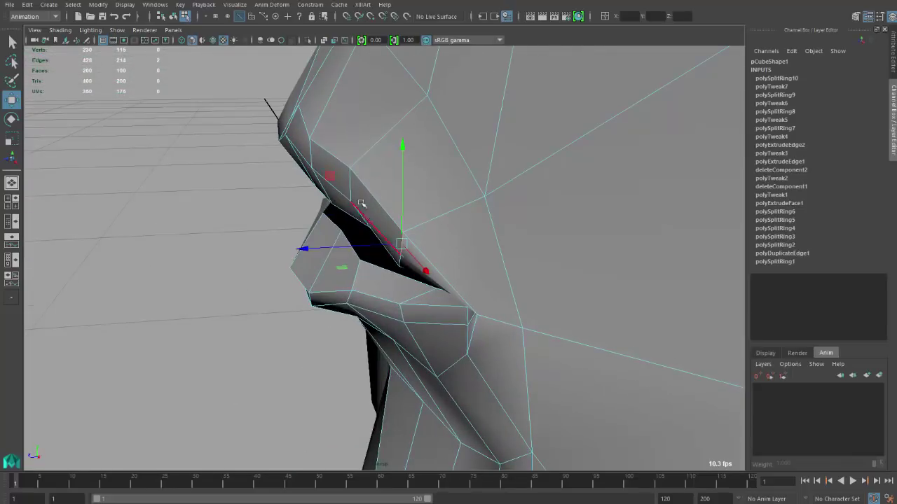
Step: Return to vertex editing, adjust the upper lip vertices in profile, and check the smoothed preview
{"action": "right_click_drag", "start_coordinate": [351, 192], "coordinate": [290, 195]}
{"action": "left_click_drag", "start_coordinate": [351, 200], "coordinate": [397, 258], "text": "alt"}
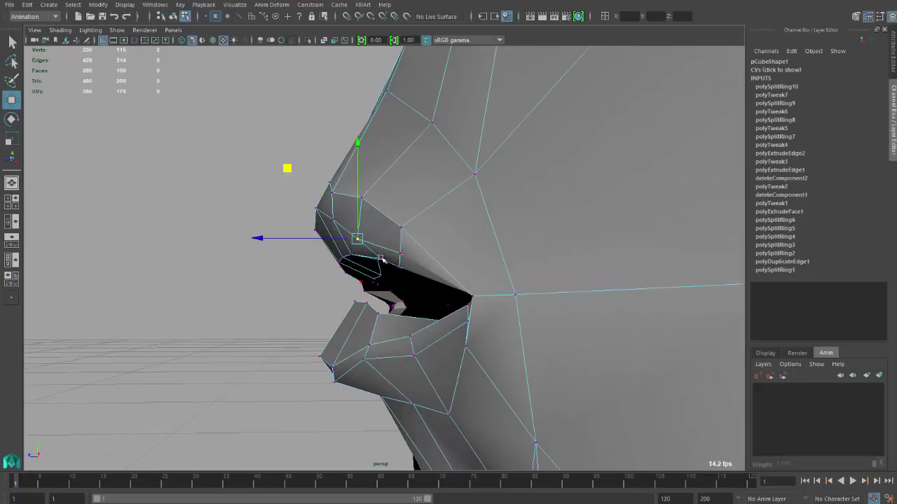
{"action": "left_click_drag", "start_coordinate": [287, 168], "coordinate": [310, 192]}
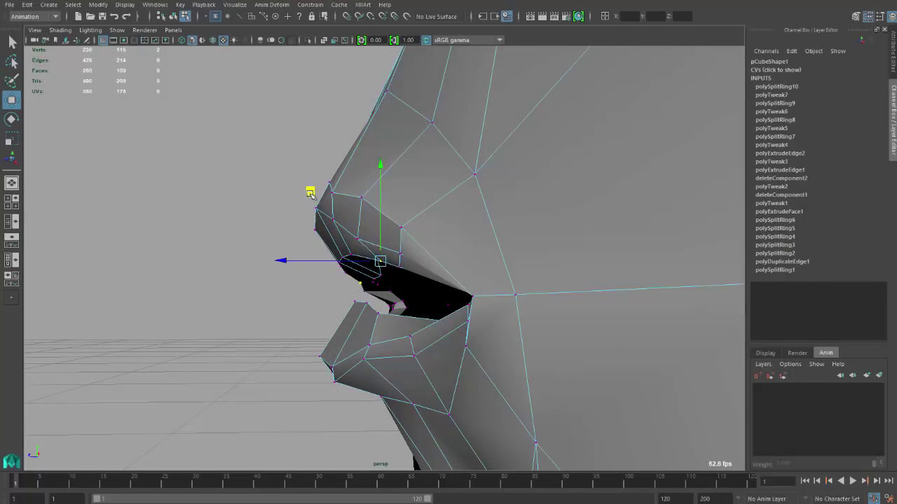
{"action": "left_click_drag", "start_coordinate": [365, 296], "coordinate": [374, 342], "text": "alt"}
{"action": "key", "text": "3"}
{"action": "scroll", "coordinate": [300, 347], "scroll_direction": "down", "scroll_amount": 3}
{"action": "scroll", "coordinate": [344, 359], "scroll_direction": "up", "scroll_amount": 3}
{"action": "key", "text": "1"}
Step: Reposition the centre vertices of the upper chin and those directly beneath the lower lip in profile
{"action": "left_click", "coordinate": [379, 358]}
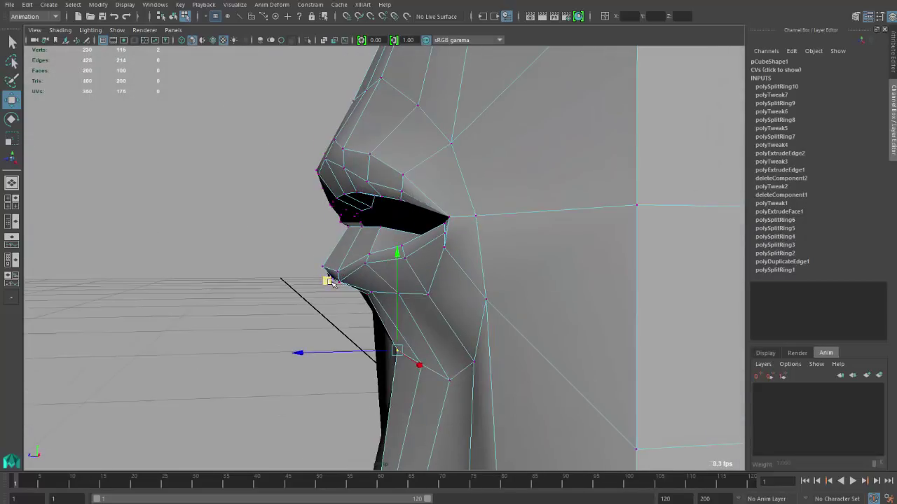
{"action": "middle_click_drag", "start_coordinate": [329, 281], "coordinate": [316, 285]}
{"action": "left_click", "coordinate": [358, 296]}
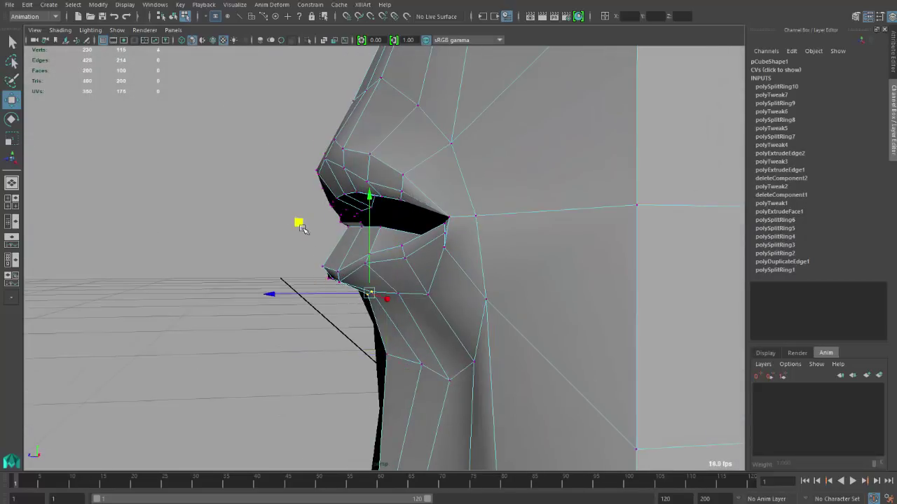
{"action": "middle_click_drag", "start_coordinate": [302, 229], "coordinate": [309, 232]}
Step: Move the remaining upper chin vertices towards the mouth corner forward to smooth the chin's profile
{"action": "left_click", "coordinate": [419, 365]}
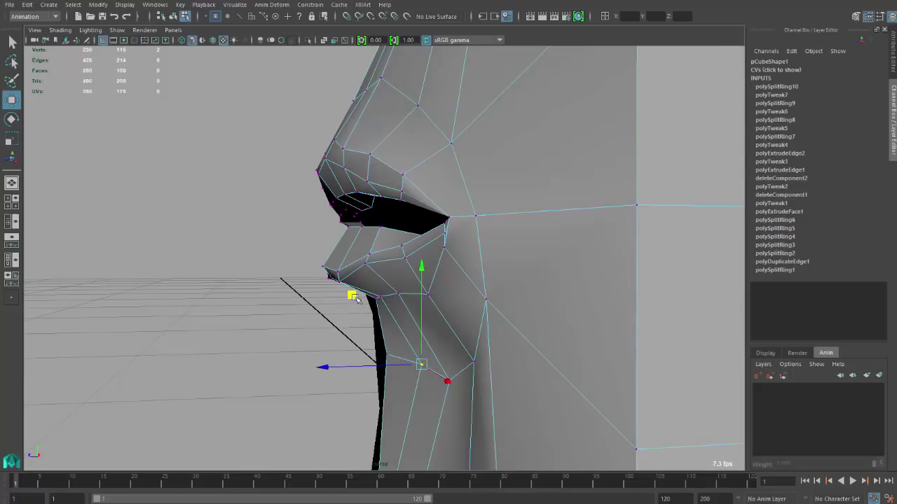
{"action": "middle_click_drag", "start_coordinate": [353, 295], "coordinate": [335, 289]}
{"action": "left_click_drag", "start_coordinate": [450, 379], "coordinate": [393, 322], "text": "alt"}
{"action": "middle_click_drag", "start_coordinate": [394, 321], "coordinate": [360, 300]}
{"action": "left_click", "coordinate": [449, 365]}
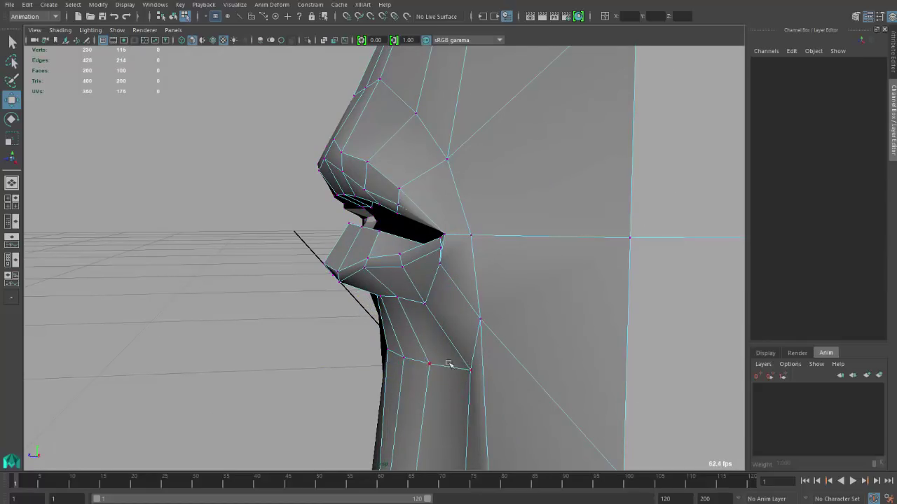
{"action": "left_click", "coordinate": [471, 371]}
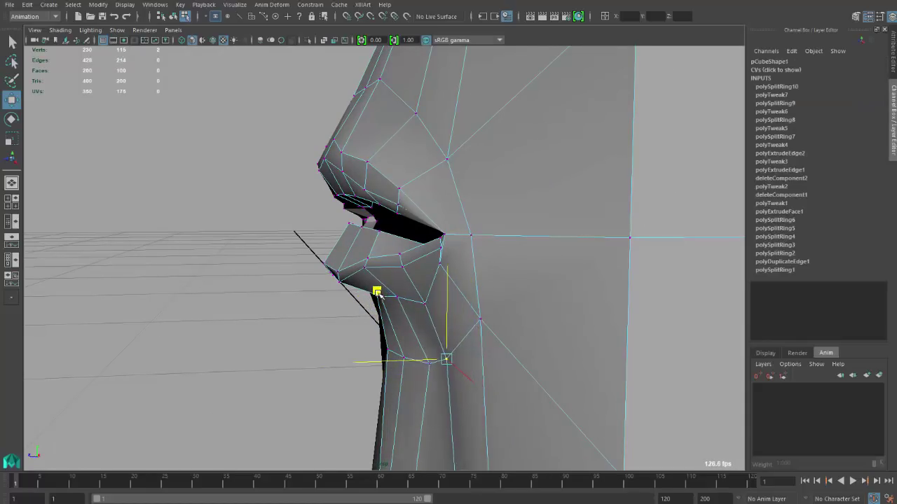
Step: Pull the vertex on the chin's lower border below the mouth corner forward
{"action": "left_click_drag", "start_coordinate": [376, 297], "coordinate": [436, 372], "text": "alt"}
{"action": "left_click", "coordinate": [432, 382]}
{"action": "left_click_drag", "start_coordinate": [501, 397], "coordinate": [451, 392]}
{"action": "left_click", "coordinate": [447, 394]}
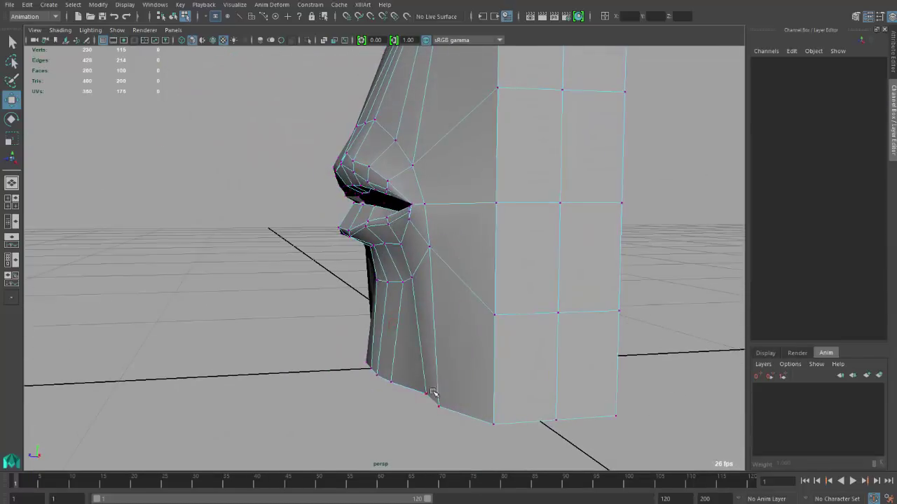
{"action": "left_click", "coordinate": [425, 395]}
{"action": "left_click_drag", "start_coordinate": [379, 398], "coordinate": [356, 399]}
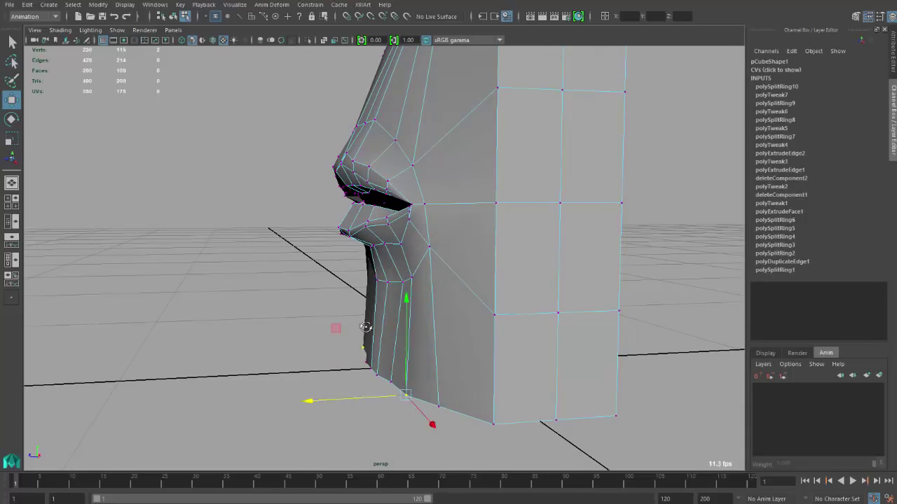
Step: Switch to edge editing, select the edge loop around the mouth opening, and extrude it
{"action": "left_click_drag", "start_coordinate": [365, 328], "coordinate": [322, 237], "text": "alt"}
{"action": "right_click", "coordinate": [335, 249]}
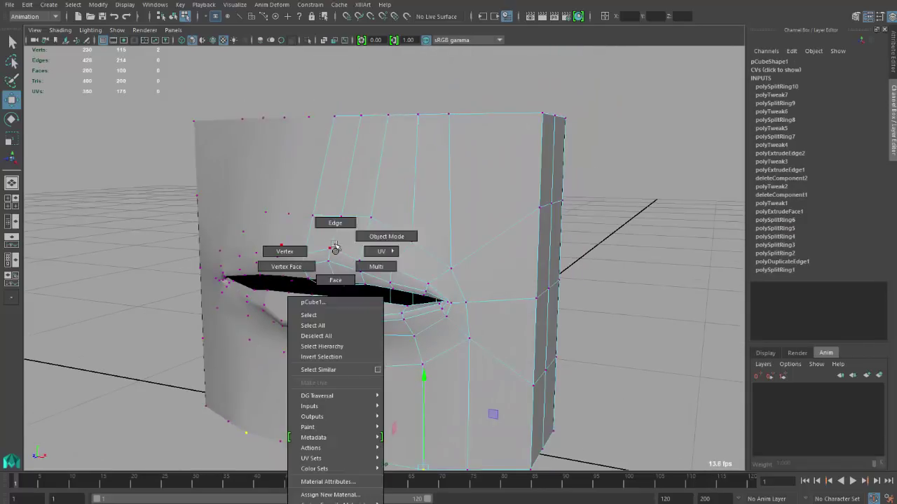
{"action": "left_click", "coordinate": [335, 223]}
{"action": "scroll", "coordinate": [329, 302], "scroll_direction": "up", "scroll_amount": 3}
{"action": "left_click_drag", "start_coordinate": [314, 295], "coordinate": [314, 312], "text": "alt"}
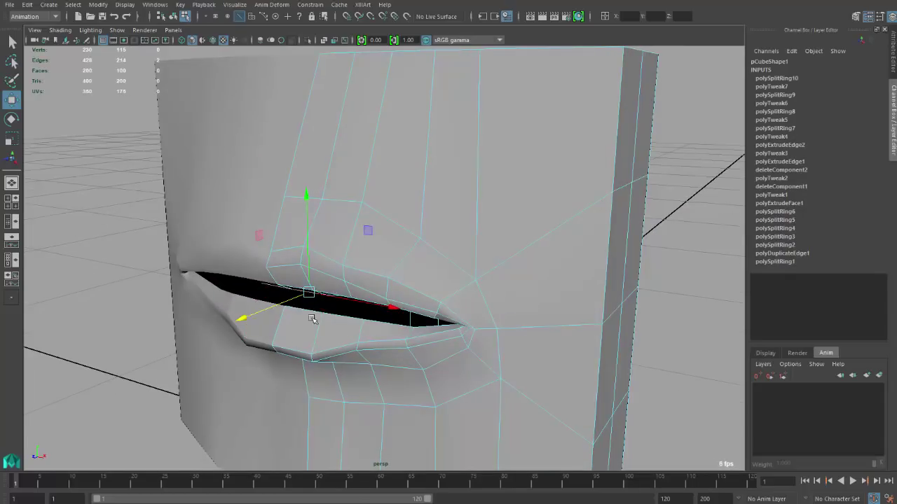
{"action": "left_click", "coordinate": [315, 311]}
{"action": "right_click", "coordinate": [314, 311], "text": "shift"}
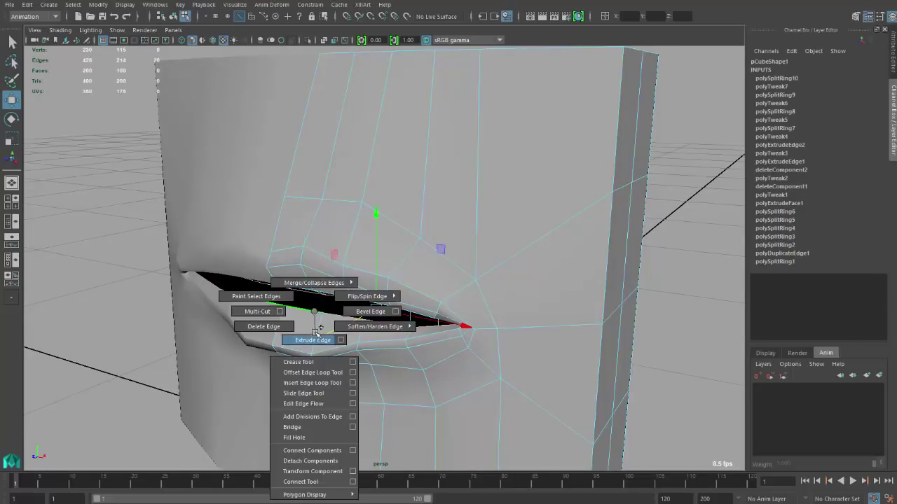
{"action": "left_click", "coordinate": [314, 332]}
Step: Push the extruded edge loop straight back into the mouth to form the lips' inner wall
{"action": "left_click_drag", "start_coordinate": [318, 321], "coordinate": [363, 350], "text": "alt"}
{"action": "left_click", "coordinate": [341, 331]}
{"action": "scroll", "coordinate": [459, 357], "scroll_direction": "down", "scroll_amount": 5}
{"action": "key", "text": "r"}
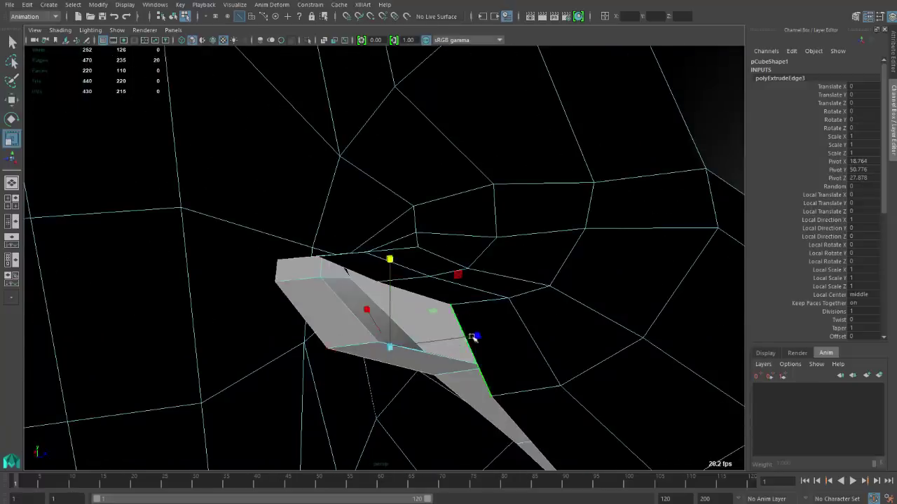
{"action": "left_click_drag", "start_coordinate": [474, 337], "coordinate": [417, 340]}
{"action": "key", "text": "w"}
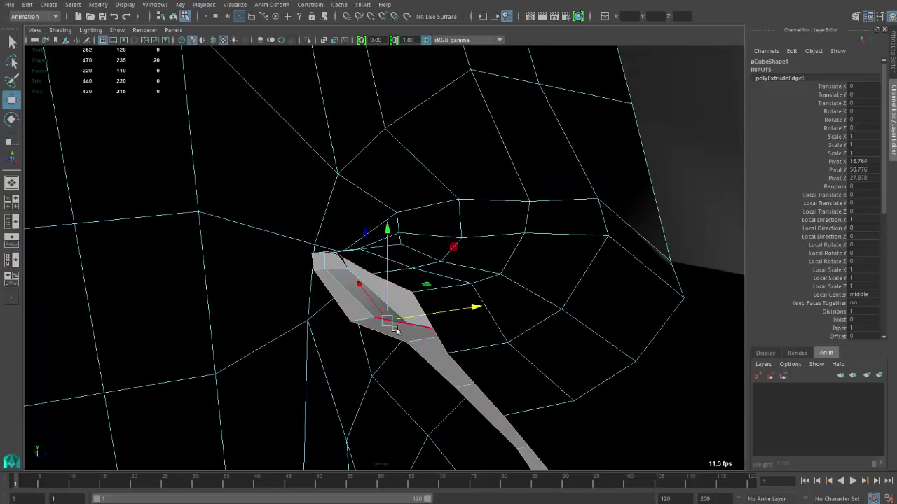
Step: Extrude the inner edge loop again and scale it vertically to widen the mouth cavity
{"action": "right_click_drag", "start_coordinate": [394, 329], "coordinate": [582, 280], "text": "shift"}
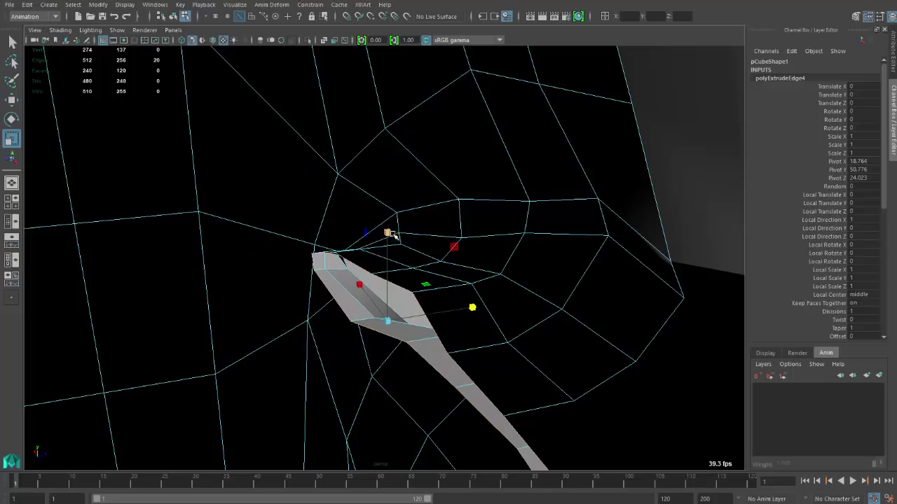
{"action": "left_click_drag", "start_coordinate": [394, 237], "coordinate": [386, 210]}
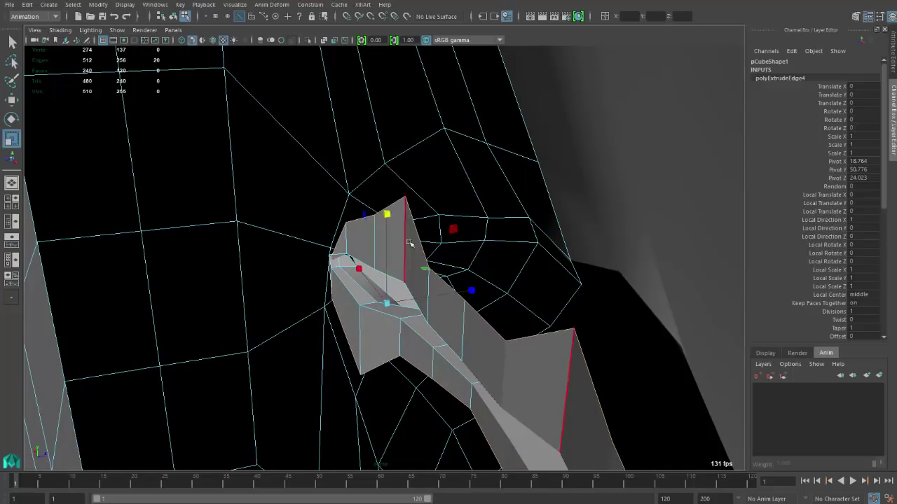
{"action": "key", "text": "w"}
Step: Raise the cavity's upper border edge beside the centre line, and adjust the height of the adjacent vertex towards the corner
{"action": "right_click_drag", "start_coordinate": [424, 261], "coordinate": [446, 286]}
{"action": "left_click", "coordinate": [447, 286]}
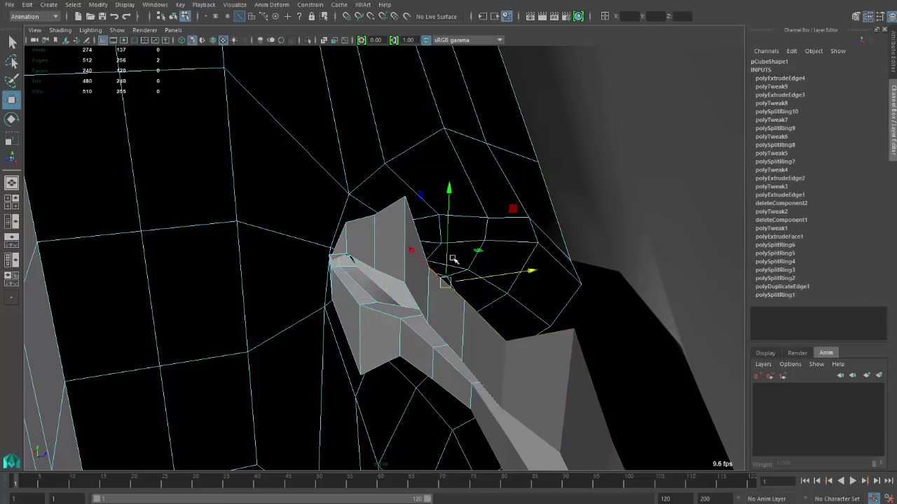
{"action": "left_click_drag", "start_coordinate": [447, 242], "coordinate": [448, 226]}
{"action": "right_click_drag", "start_coordinate": [406, 202], "coordinate": [400, 194]}
{"action": "left_click", "coordinate": [406, 197]}
{"action": "left_click", "coordinate": [406, 197]}
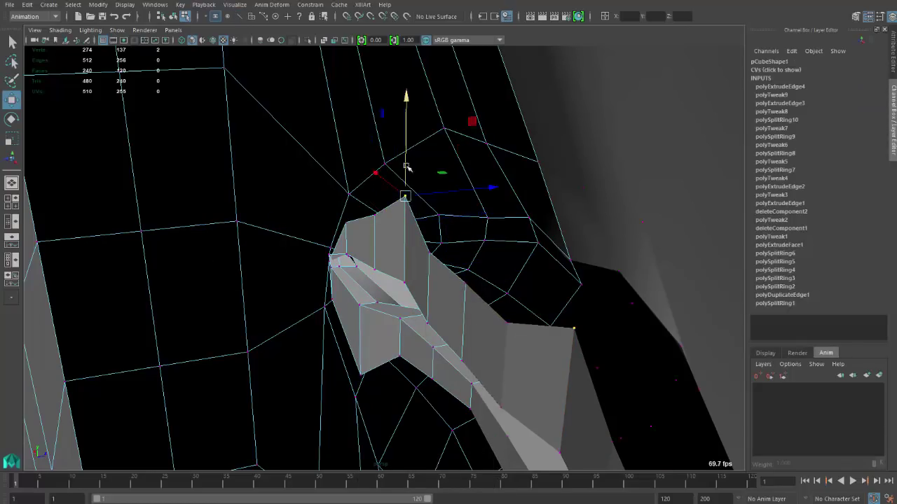
{"action": "left_click_drag", "start_coordinate": [407, 160], "coordinate": [411, 203], "text": "alt"}
{"action": "scroll", "coordinate": [341, 294], "scroll_direction": "up", "scroll_amount": 5}
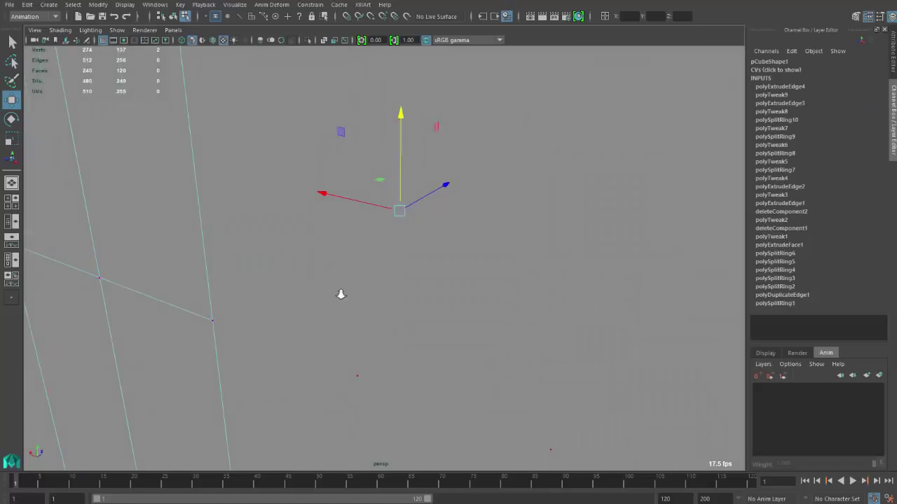
{"action": "scroll", "coordinate": [365, 301], "scroll_direction": "down", "scroll_amount": 2}
{"action": "scroll", "coordinate": [365, 301], "scroll_direction": "up", "scroll_amount": 3}
{"action": "scroll", "coordinate": [517, 327], "scroll_direction": "down", "scroll_amount": 2}
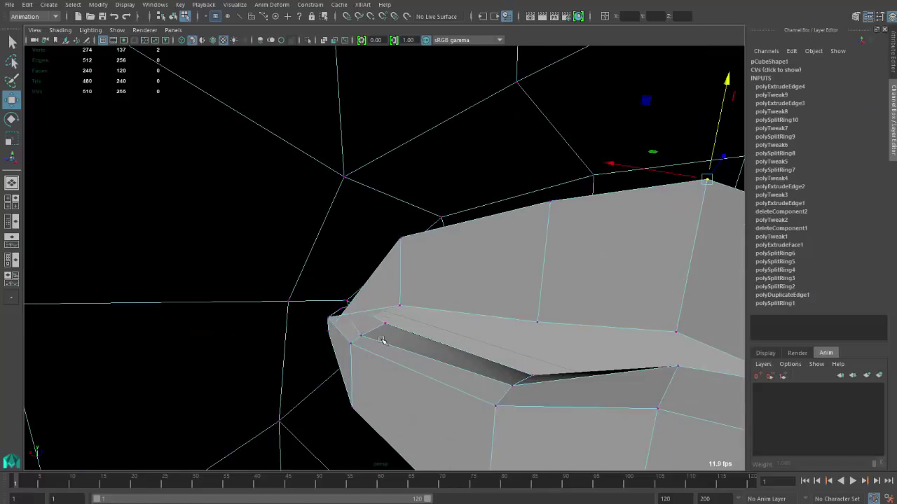
Step: Reposition the cavity border's vertices at the mouth corner, moving the lower one outward to round the corner
{"action": "left_click", "coordinate": [330, 333]}
{"action": "left_click_drag", "start_coordinate": [325, 286], "coordinate": [317, 230]}
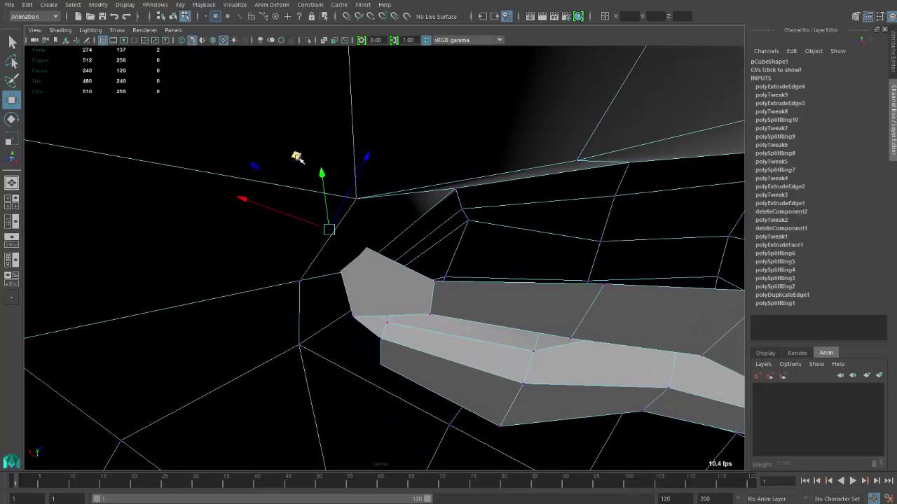
{"action": "left_click_drag", "start_coordinate": [297, 156], "coordinate": [342, 283]}
{"action": "left_click", "coordinate": [353, 317]}
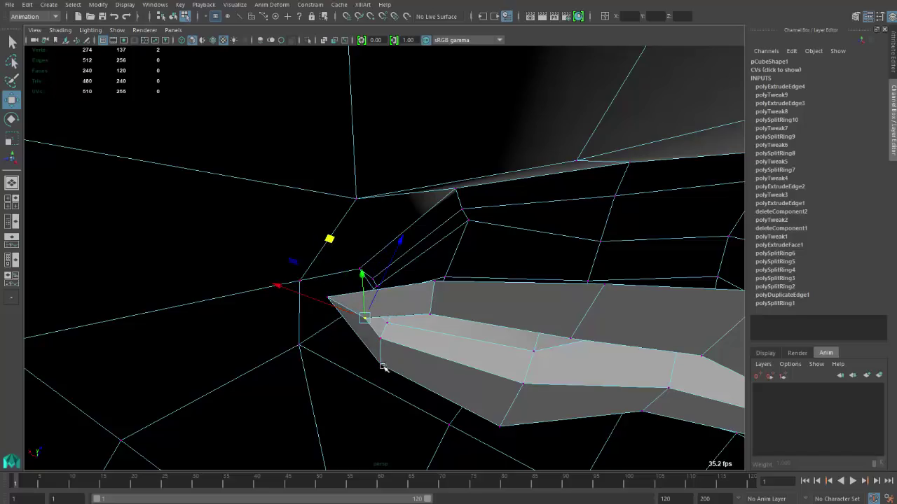
{"action": "middle_click_drag", "start_coordinate": [384, 367], "coordinate": [364, 359]}
{"action": "left_click_drag", "start_coordinate": [316, 340], "coordinate": [291, 343]}
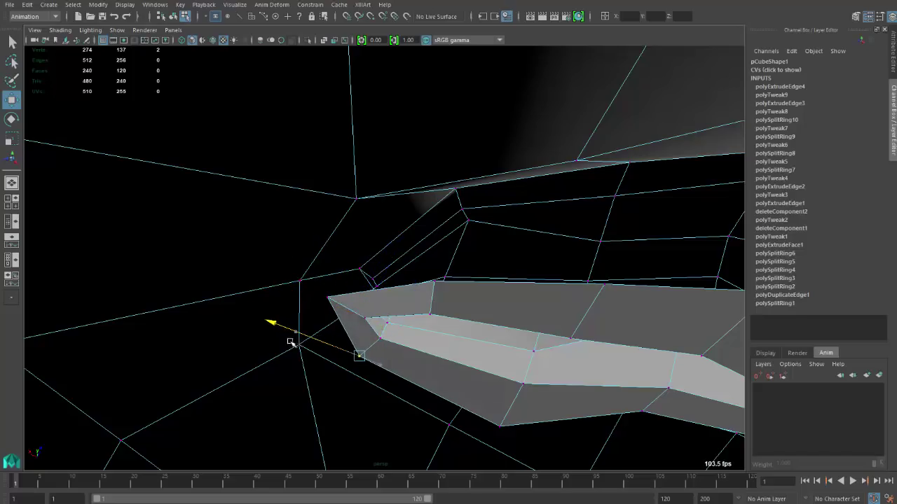
Step: Select the cavity's upper border vertex near the mouth corner, and adjust the height of the lower border vertex beside the corner
{"action": "left_click", "coordinate": [436, 282]}
{"action": "scroll", "coordinate": [390, 266], "scroll_direction": "up", "scroll_amount": 10}
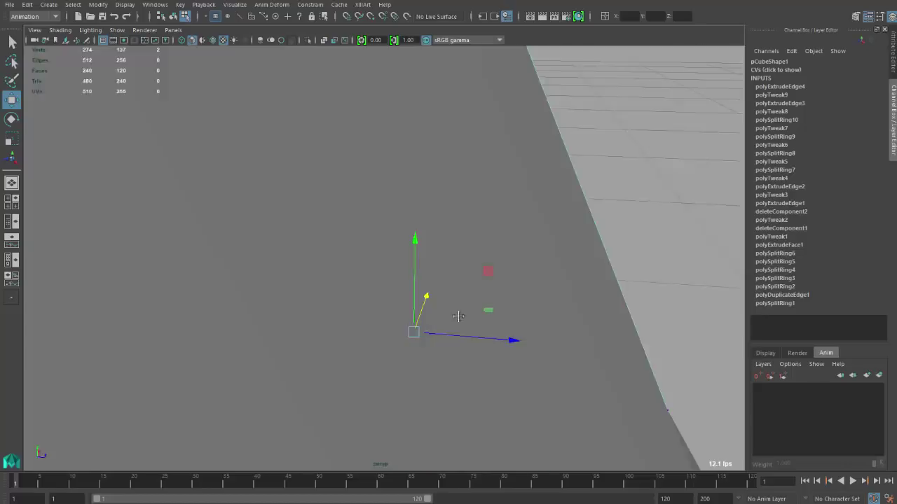
{"action": "left_click_drag", "start_coordinate": [459, 316], "coordinate": [468, 355], "text": "alt"}
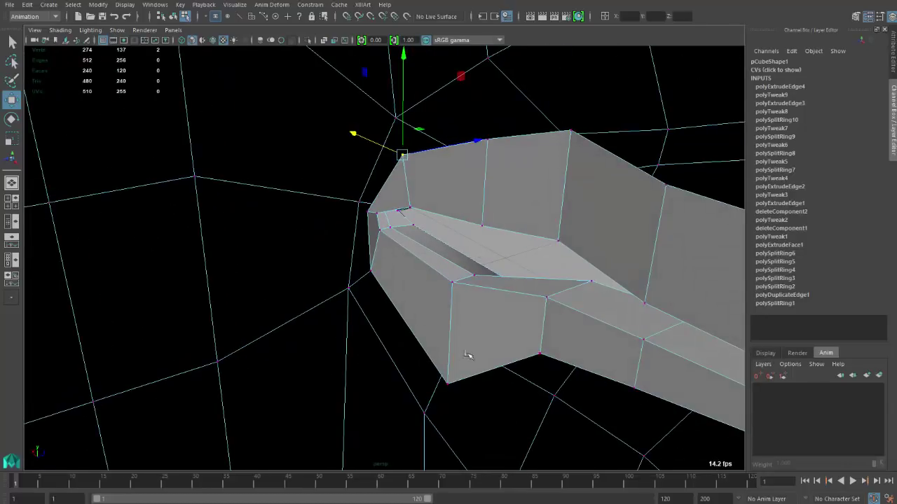
{"action": "left_click", "coordinate": [449, 383]}
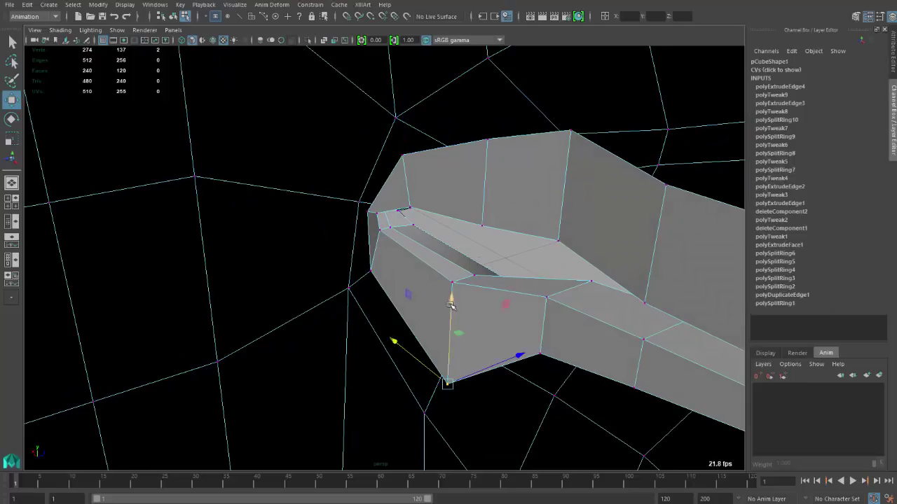
{"action": "left_click_drag", "start_coordinate": [452, 303], "coordinate": [538, 259]}
Step: Adjust the depth of the cavity wall's edges and the inner lip vertex near the mouth corner
{"action": "right_click_drag", "start_coordinate": [539, 259], "coordinate": [543, 242]}
{"action": "left_click", "coordinate": [550, 297]}
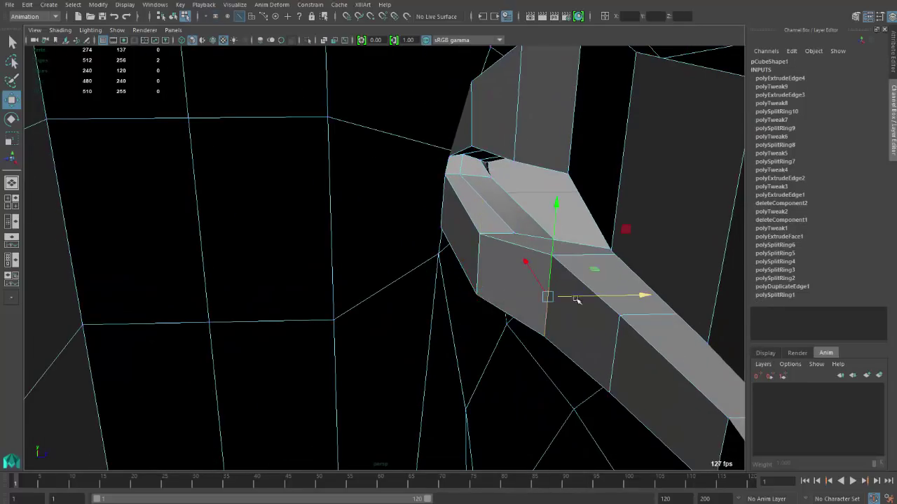
{"action": "left_click", "coordinate": [481, 259]}
{"action": "left_click_drag", "start_coordinate": [517, 256], "coordinate": [548, 264], "text": "alt"}
{"action": "right_click_drag", "start_coordinate": [519, 248], "coordinate": [503, 250]}
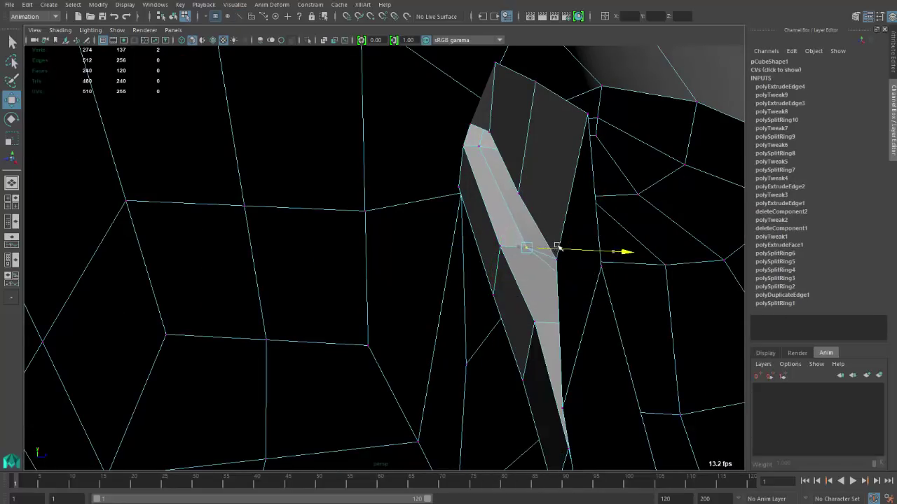
{"action": "left_click_drag", "start_coordinate": [562, 243], "coordinate": [526, 248], "text": "alt"}
{"action": "right_click_drag", "start_coordinate": [520, 232], "coordinate": [494, 210]}
{"action": "left_click_drag", "start_coordinate": [494, 209], "coordinate": [508, 243], "text": "alt"}
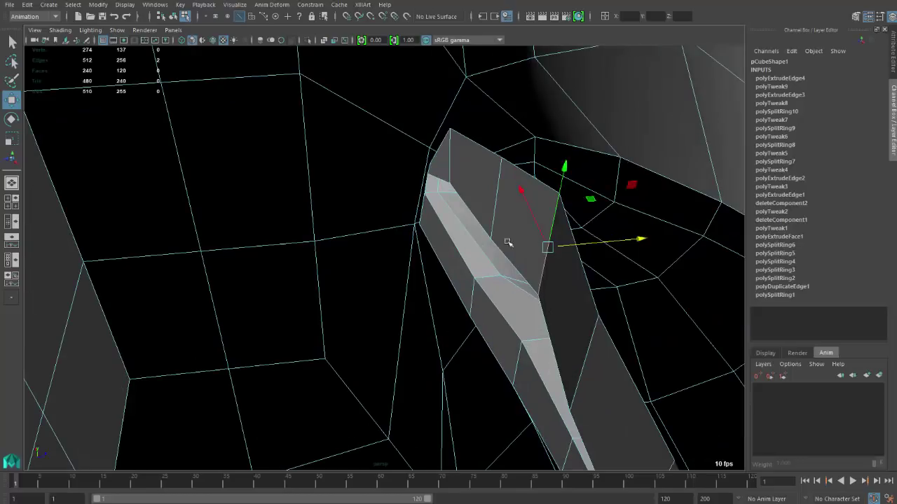
Step: Push the upper cavity wall's rear border edge near the centre line further back into the mouth
{"action": "left_click_drag", "start_coordinate": [591, 242], "coordinate": [548, 286], "text": "alt"}
{"action": "right_click_drag", "start_coordinate": [547, 286], "coordinate": [541, 315]}
{"action": "left_click", "coordinate": [540, 313]}
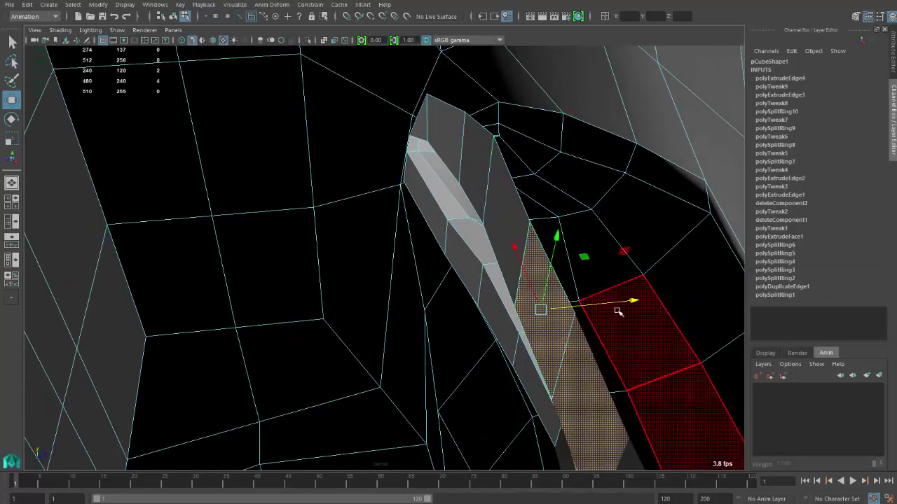
{"action": "right_click_drag", "start_coordinate": [540, 202], "coordinate": [539, 208]}
{"action": "left_click", "coordinate": [551, 256]}
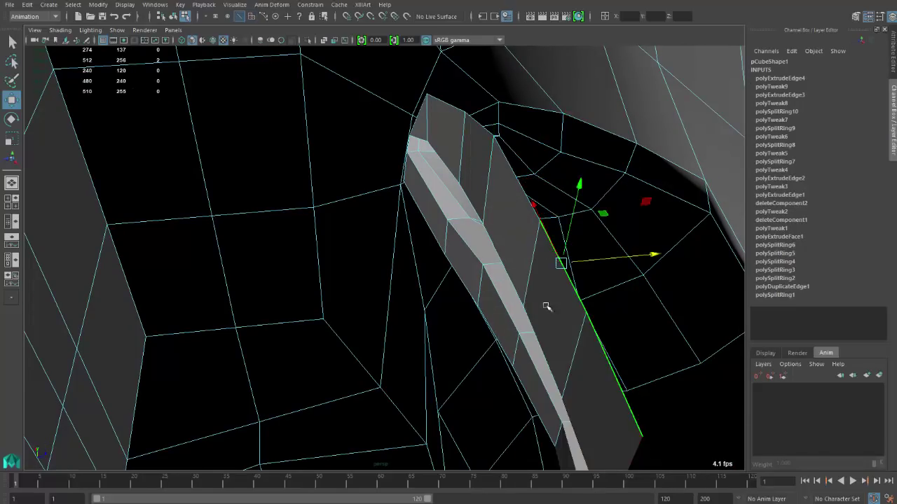
Step: Select the cavity's whole open border edge loop, extrude it, and pull it further back into the mouth
{"action": "double_click", "coordinate": [522, 377]}
{"action": "right_click_drag", "start_coordinate": [477, 302], "coordinate": [478, 331], "text": "shift"}
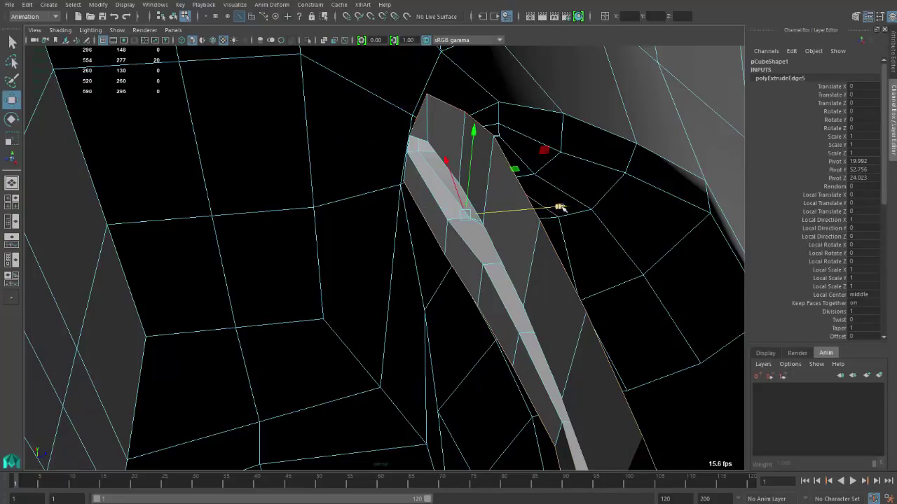
{"action": "left_click_drag", "start_coordinate": [561, 207], "coordinate": [469, 190]}
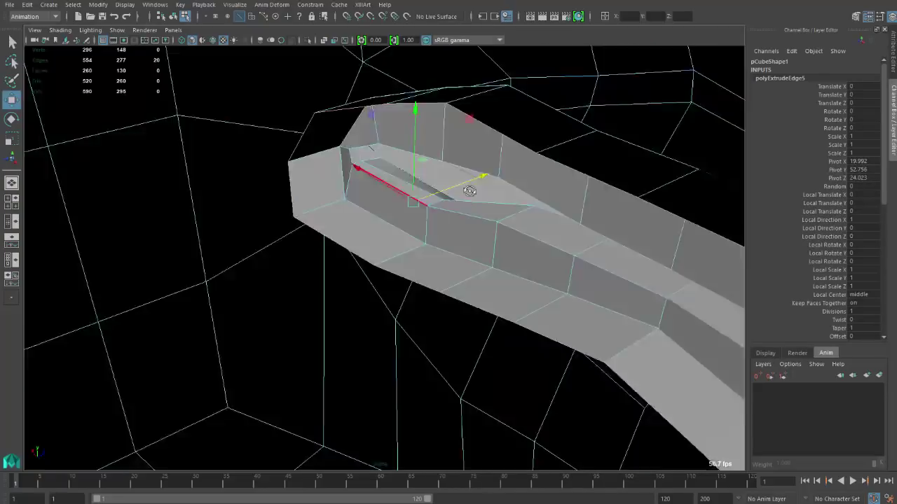
{"action": "right_click_drag", "start_coordinate": [470, 191], "coordinate": [416, 189], "text": "alt"}
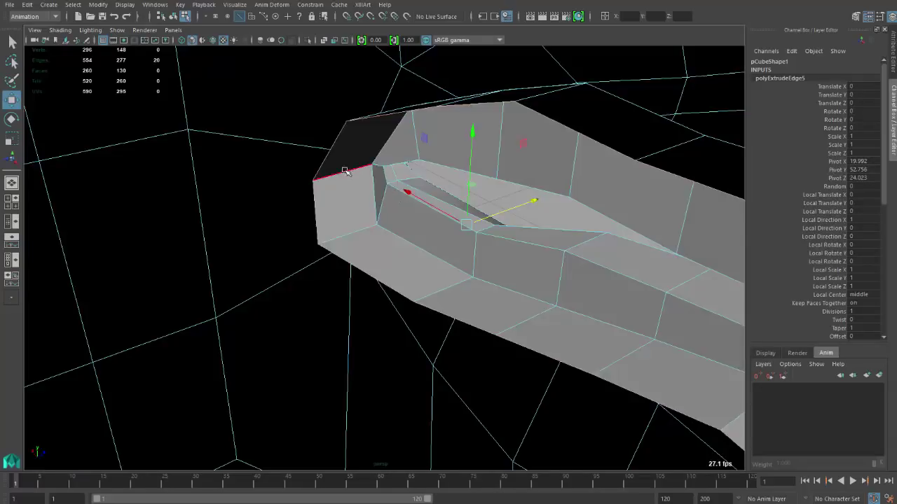
Step: Select the new rear border edges at the mouth corner and move them outward to widen the back of the cavity
{"action": "left_click_drag", "start_coordinate": [416, 190], "coordinate": [374, 145], "text": "alt"}
{"action": "right_click_drag", "start_coordinate": [374, 145], "coordinate": [348, 153]}
{"action": "left_click", "coordinate": [368, 135]}
{"action": "double_click", "coordinate": [348, 153]}
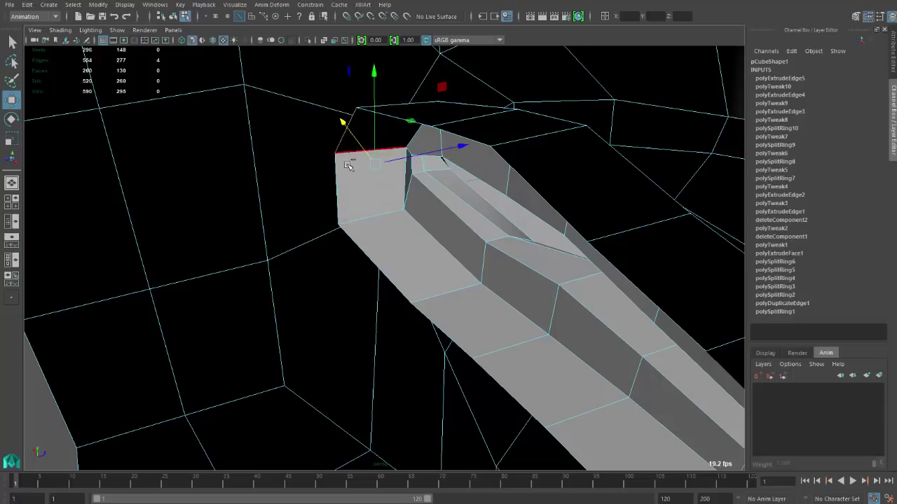
{"action": "left_click", "coordinate": [349, 164]}
{"action": "left_click", "coordinate": [351, 150], "text": "shift"}
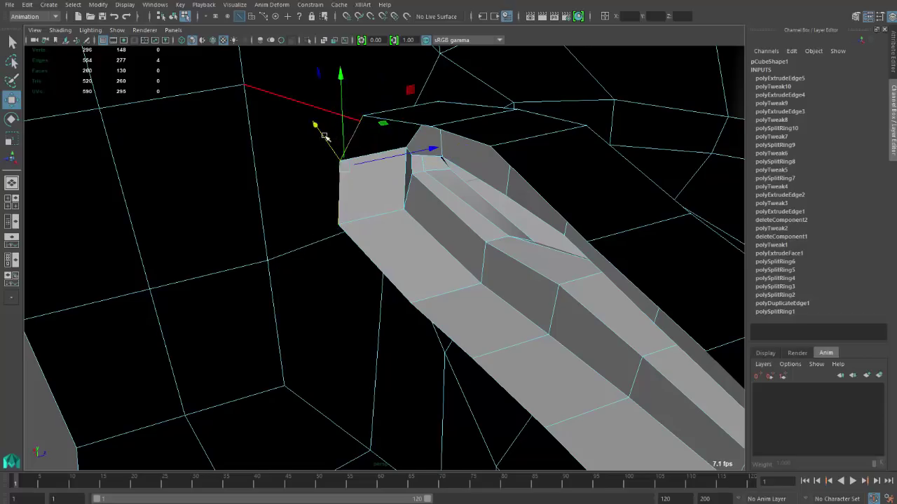
{"action": "left_click_drag", "start_coordinate": [321, 138], "coordinate": [429, 319]}
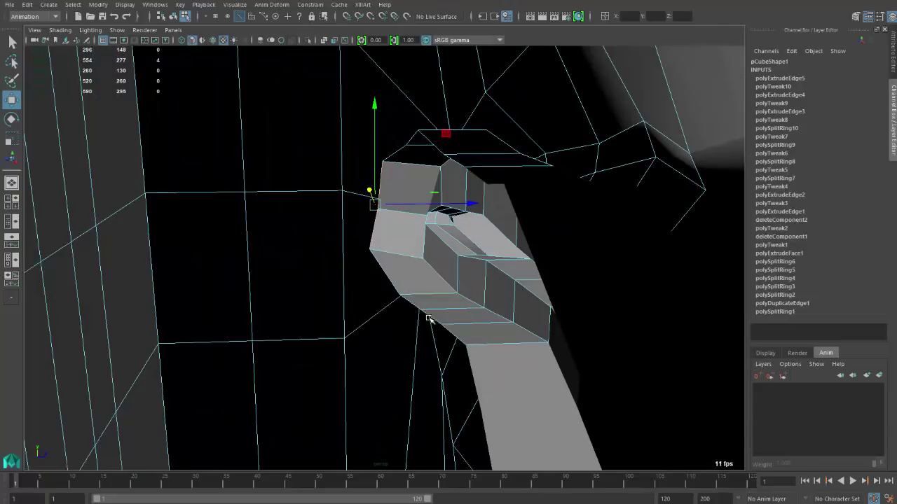
Step: Lower the rear border edges of the cavity floor, then lower the floor edges adjoining the lower lip
{"action": "left_click", "coordinate": [452, 334]}
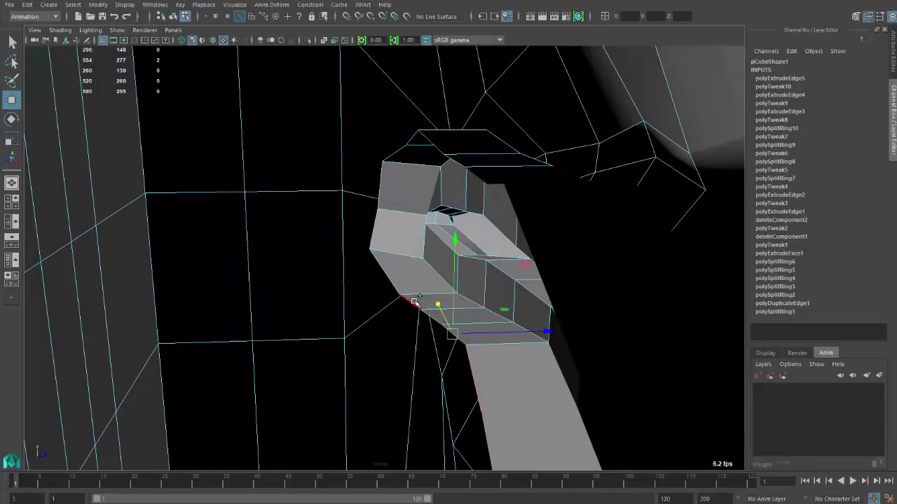
{"action": "left_click", "coordinate": [432, 244], "text": "shift"}
{"action": "left_click_drag", "start_coordinate": [429, 237], "coordinate": [424, 301]}
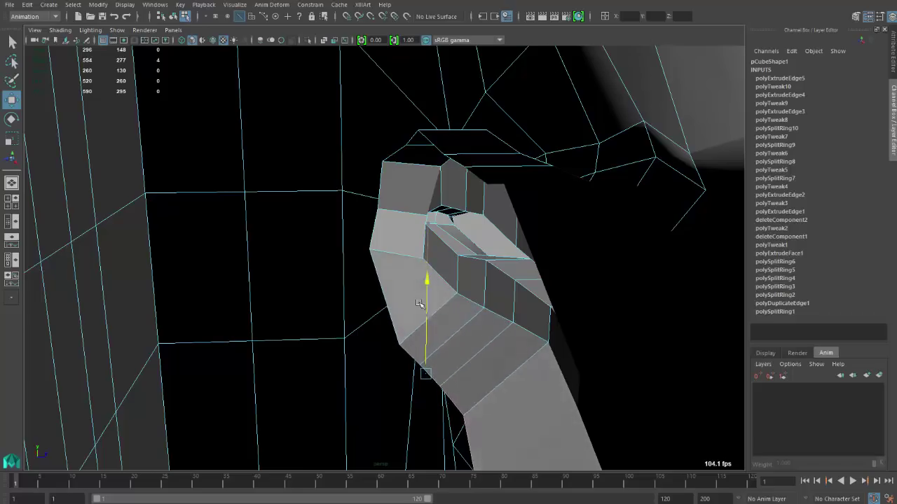
{"action": "double_click", "coordinate": [531, 336]}
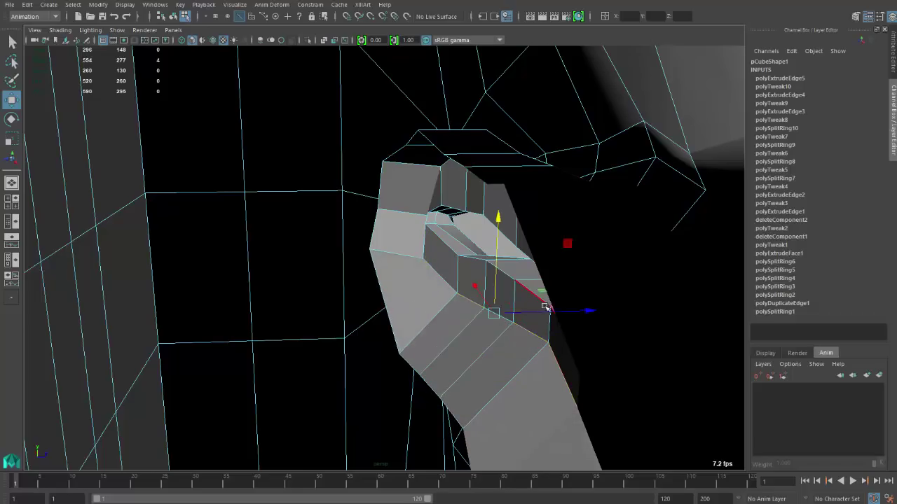
{"action": "left_click_drag", "start_coordinate": [563, 314], "coordinate": [474, 138]}
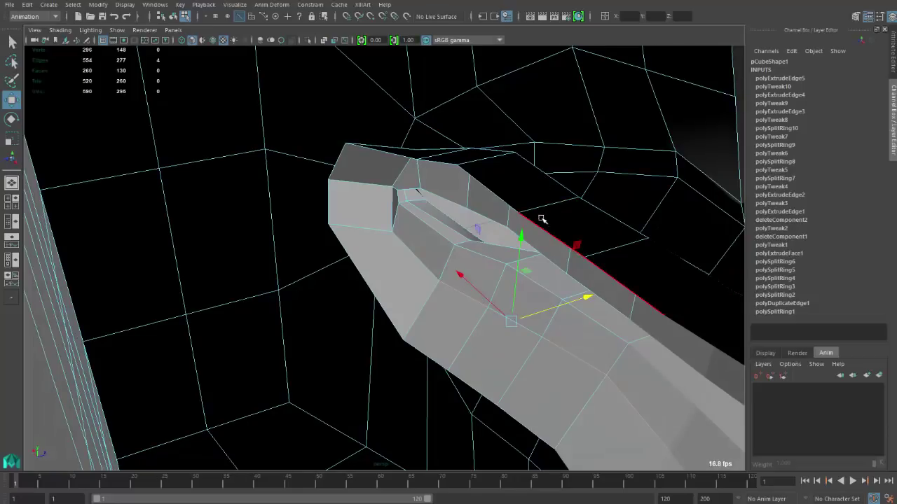
Step: Select the cavity ceiling's edges behind the upper lip and reposition them, undoing a stray change along the way
{"action": "double_click", "coordinate": [431, 159]}
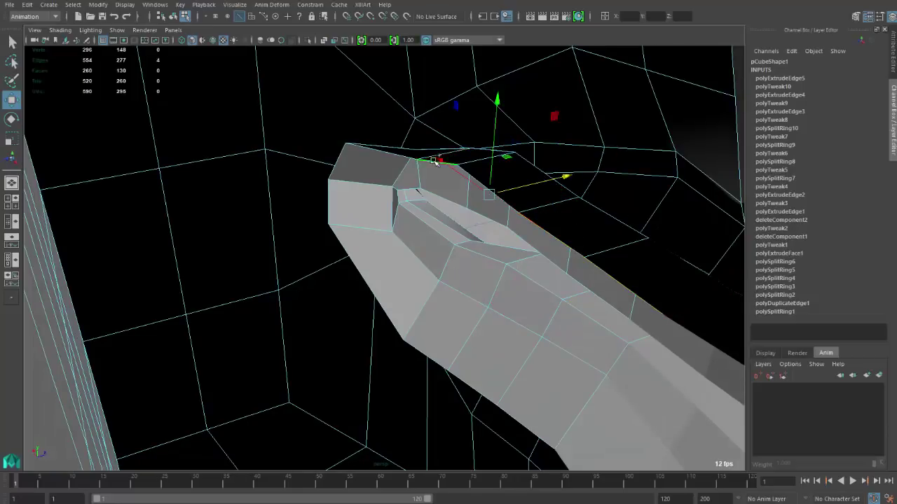
{"action": "left_click_drag", "start_coordinate": [495, 117], "coordinate": [571, 174]}
{"action": "left_click", "coordinate": [538, 141]}
{"action": "left_click_drag", "start_coordinate": [494, 133], "coordinate": [598, 148], "text": "alt"}
{"action": "key", "text": "ctrl+z"}
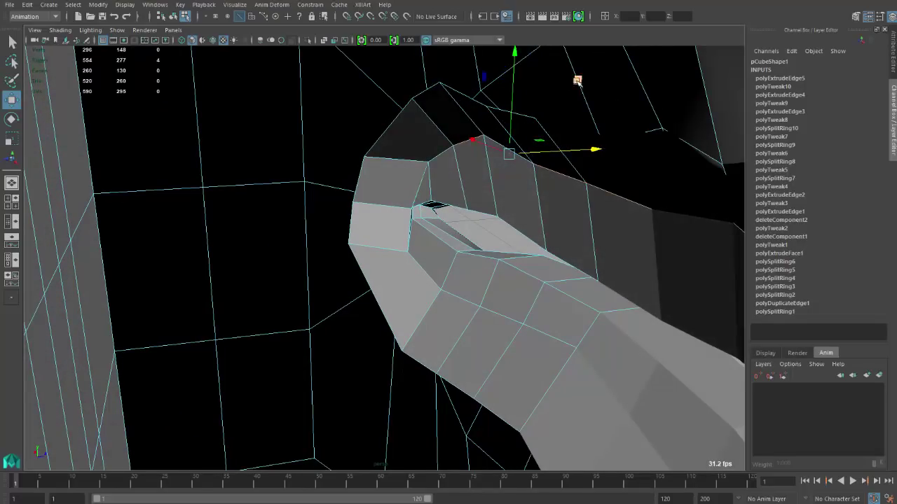
{"action": "middle_click_drag", "start_coordinate": [576, 81], "coordinate": [581, 114]}
Step: Reposition the upper cavity vertex at the mouth corner, then select the neighbouring edge behind the upper lip
{"action": "right_click_drag", "start_coordinate": [425, 159], "coordinate": [371, 161]}
{"action": "left_click", "coordinate": [429, 161]}
{"action": "middle_click_drag", "start_coordinate": [496, 86], "coordinate": [482, 114]}
{"action": "mouse_move", "coordinate": [442, 180]}
{"action": "left_mouse_down", "text": "alt"}
{"action": "mouse_move", "coordinate": [420, 184]}
{"action": "mouse_move", "coordinate": [435, 173]}
{"action": "left_mouse_up", "text": "alt"}
{"action": "right_click_drag", "start_coordinate": [495, 214], "coordinate": [503, 219]}
{"action": "left_click", "coordinate": [505, 201]}
{"action": "left_click_drag", "start_coordinate": [543, 152], "coordinate": [566, 142], "text": "alt"}
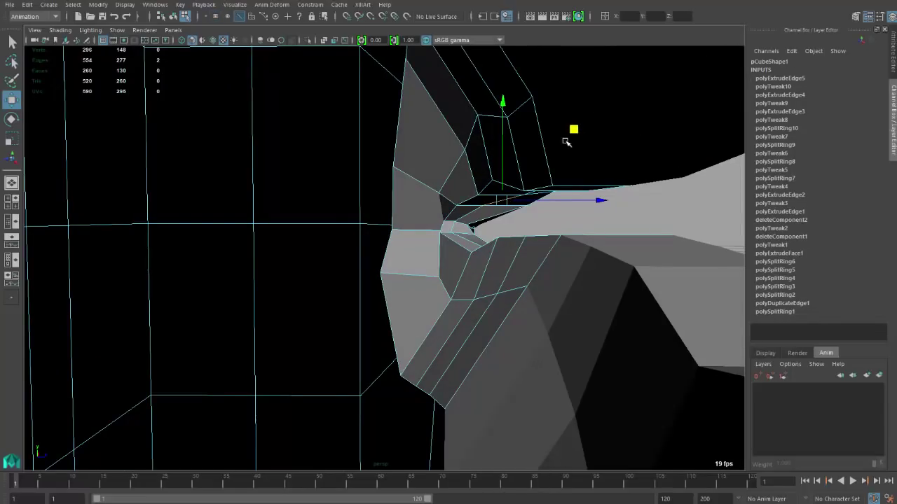
Step: Lower the upper lip's inner vertices one by one towards the lower lip to narrow the mouth gap
{"action": "right_click_drag", "start_coordinate": [514, 184], "coordinate": [452, 188], "text": "alt"}
{"action": "left_click_drag", "start_coordinate": [452, 188], "coordinate": [455, 150], "text": "alt"}
{"action": "right_click_drag", "start_coordinate": [455, 150], "coordinate": [476, 120]}
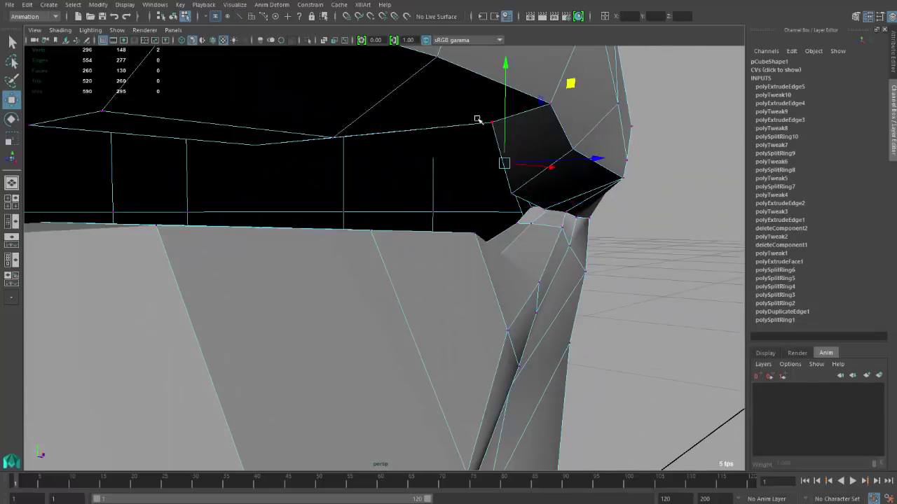
{"action": "left_click", "coordinate": [494, 123]}
{"action": "left_click_drag", "start_coordinate": [494, 96], "coordinate": [333, 175]}
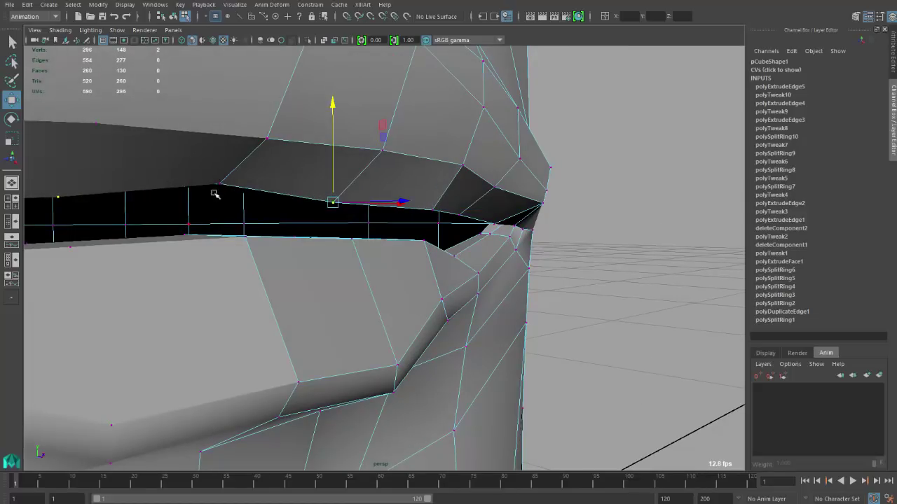
{"action": "left_click", "coordinate": [218, 184]}
{"action": "left_click_drag", "start_coordinate": [219, 139], "coordinate": [217, 185]}
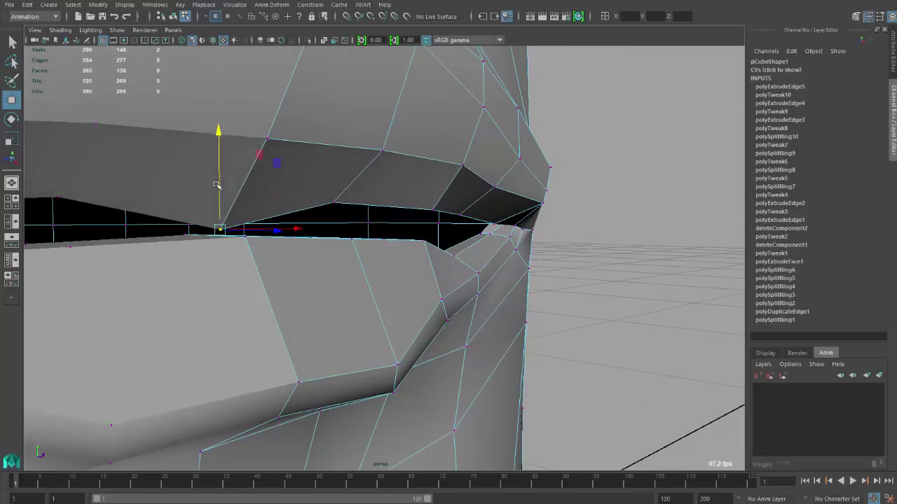
{"action": "left_click", "coordinate": [336, 202]}
{"action": "left_click_drag", "start_coordinate": [333, 163], "coordinate": [328, 182]}
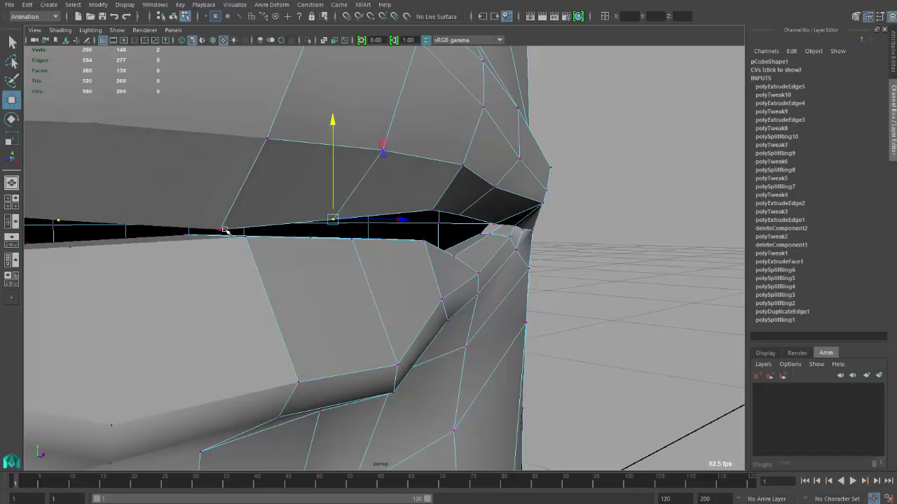
{"action": "left_click", "coordinate": [223, 229]}
Step: Insert an edge loop around the inner wall of the lips
{"action": "right_click_drag", "start_coordinate": [243, 202], "coordinate": [429, 227], "text": "alt"}
{"action": "left_click_drag", "start_coordinate": [430, 228], "coordinate": [466, 178], "text": "alt"}
{"action": "right_click_drag", "start_coordinate": [443, 182], "coordinate": [414, 217]}
{"action": "left_click", "coordinate": [446, 176]}
{"action": "left_click_drag", "start_coordinate": [448, 176], "coordinate": [423, 206], "text": "alt"}
Step: Adjust the lower lip's inner edge near the corner, and raise the hidden neighbouring vertex after picking it in wireframe display
{"action": "left_click", "coordinate": [368, 213]}
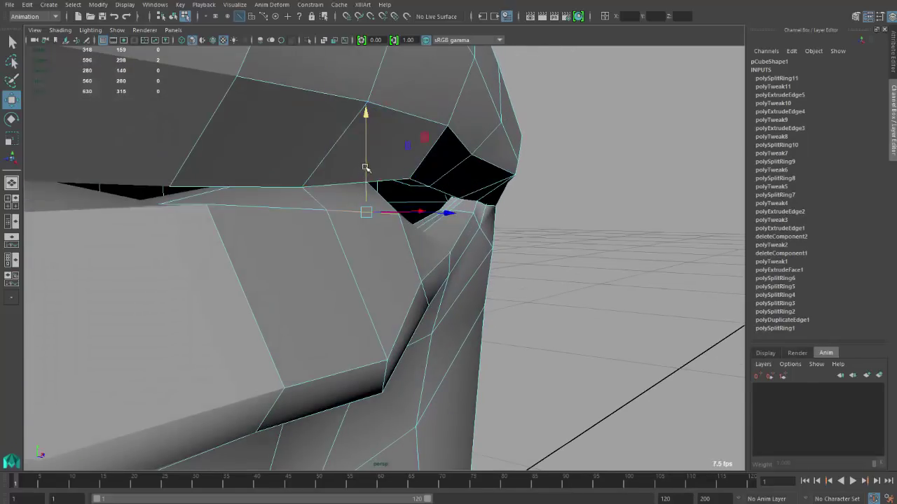
{"action": "left_click_drag", "start_coordinate": [329, 189], "coordinate": [224, 232], "text": "alt"}
{"action": "right_click", "coordinate": [215, 227]}
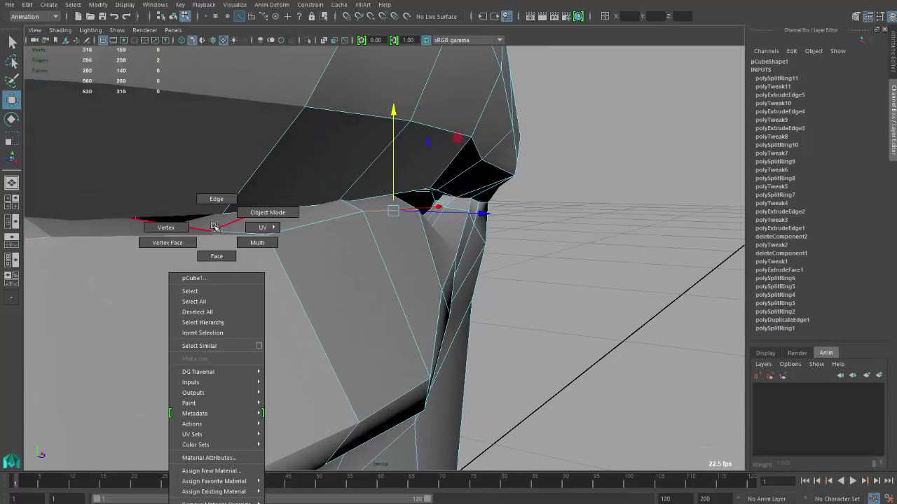
{"action": "left_click", "coordinate": [198, 231]}
{"action": "key", "text": "4"}
{"action": "right_click", "coordinate": [226, 227]}
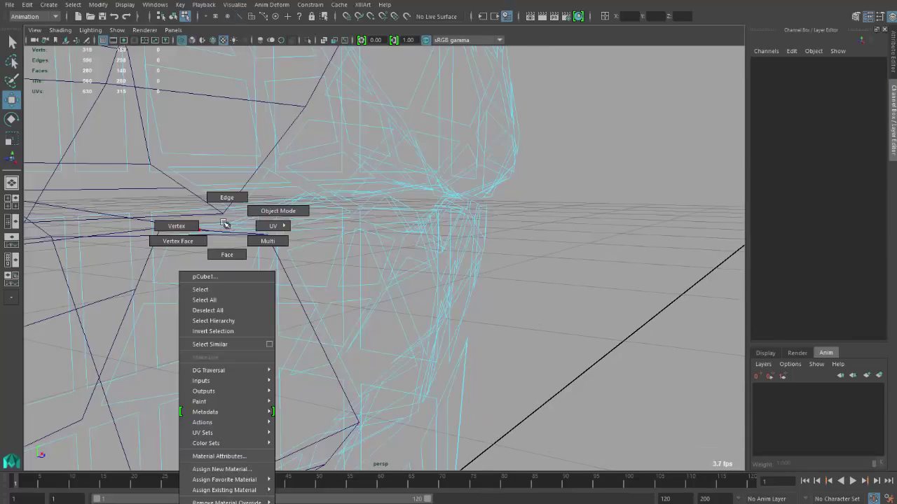
{"action": "left_click", "coordinate": [204, 223]}
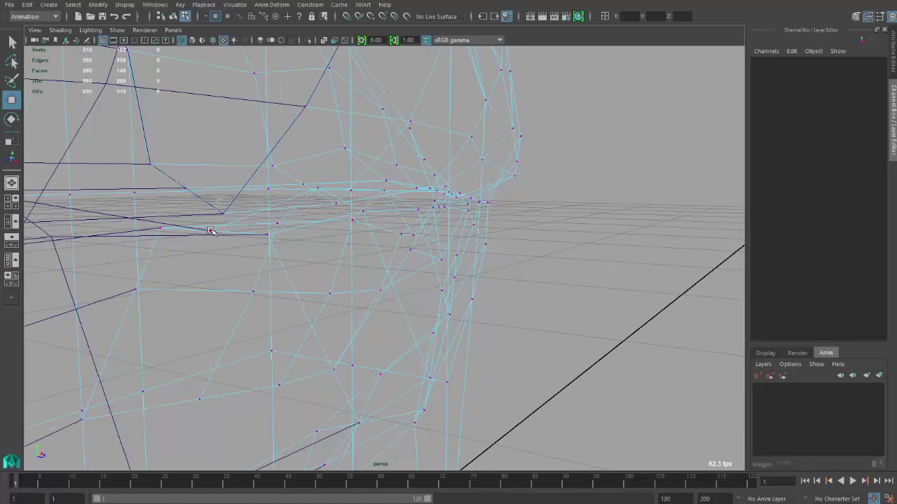
{"action": "left_click", "coordinate": [212, 231]}
{"action": "key", "text": "5"}
{"action": "left_click_drag", "start_coordinate": [210, 198], "coordinate": [209, 168]}
Step: Raise the lower-lip vertex near the mouth corner and lower the upper lip's inner vertices beside it to close the remaining gap
{"action": "scroll", "coordinate": [357, 237], "scroll_direction": "up", "scroll_amount": 5}
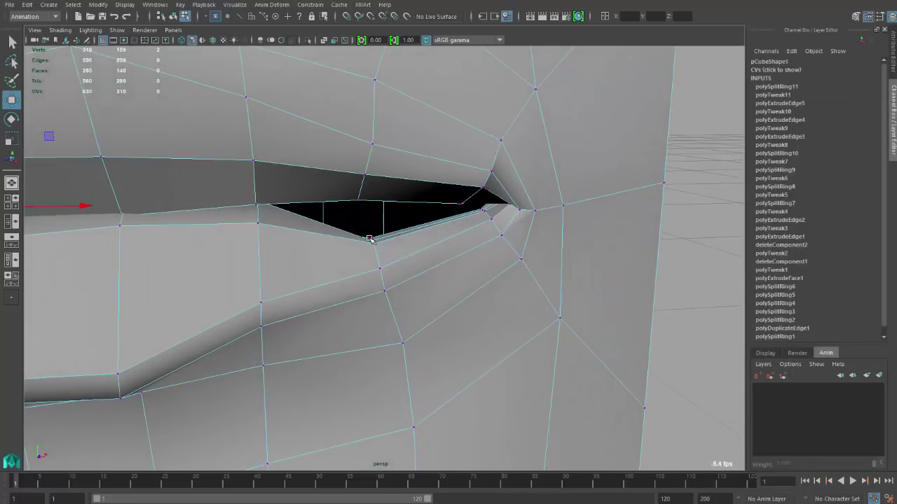
{"action": "left_click", "coordinate": [371, 239]}
{"action": "left_click_drag", "start_coordinate": [372, 239], "coordinate": [324, 217], "text": "alt"}
{"action": "left_click", "coordinate": [320, 203]}
{"action": "left_click", "coordinate": [468, 207]}
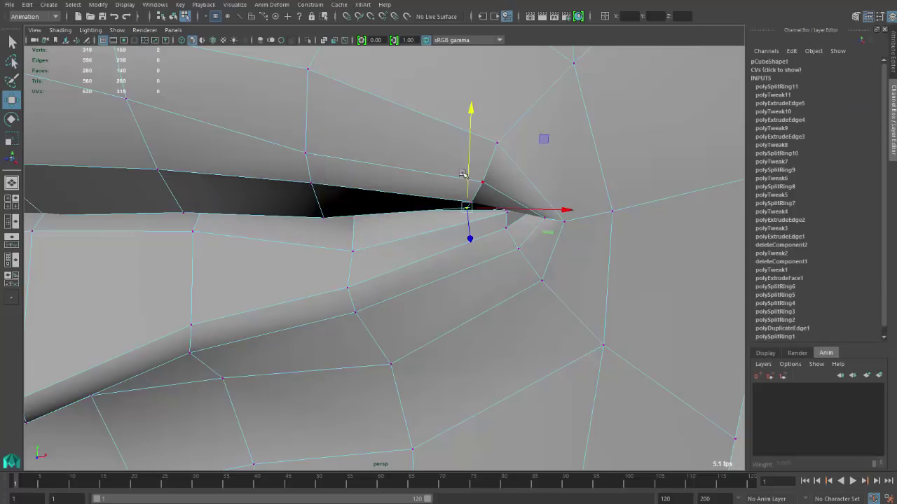
{"action": "left_click", "coordinate": [469, 161]}
{"action": "key", "text": "ctrl+z"}
{"action": "left_click_drag", "start_coordinate": [471, 158], "coordinate": [470, 166]}
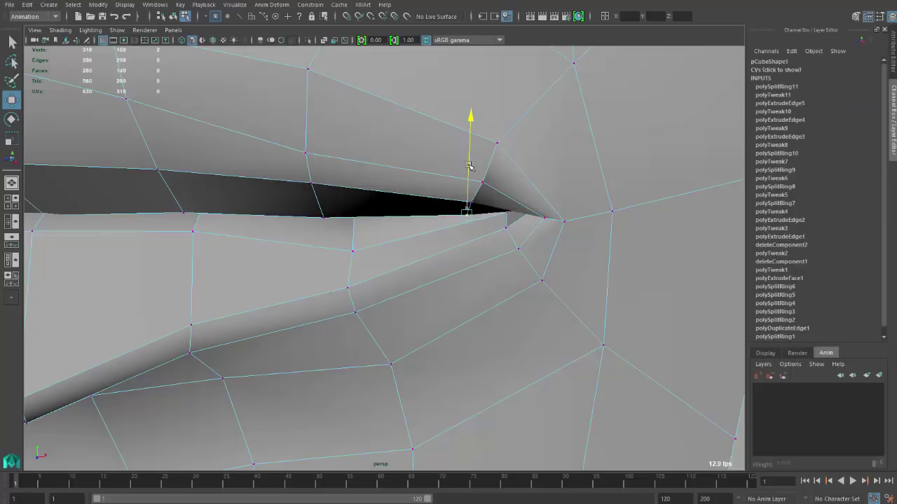
Step: Lower the upper lip's vertices near the mouth corner and show the mesh in smooth preview
{"action": "left_click", "coordinate": [308, 154]}
{"action": "left_click", "coordinate": [483, 184]}
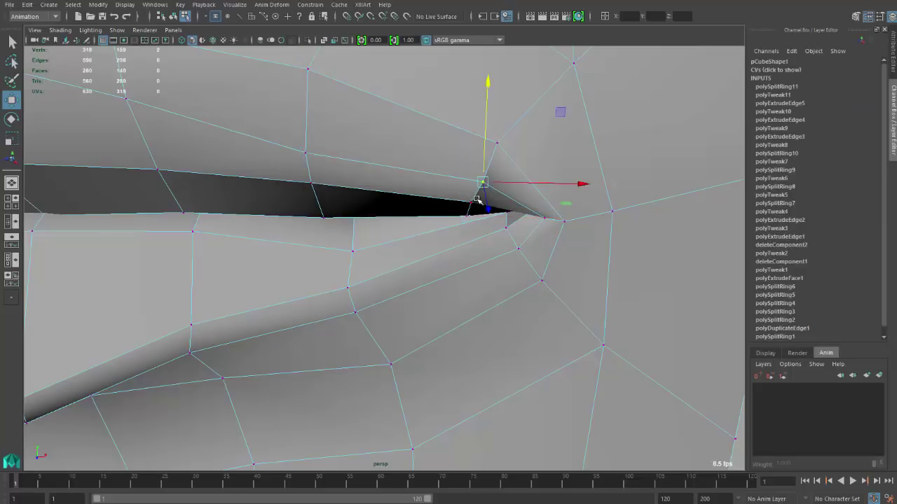
{"action": "left_click", "coordinate": [471, 202], "text": "shift"}
{"action": "left_click_drag", "start_coordinate": [477, 153], "coordinate": [523, 233], "text": "alt"}
{"action": "left_click", "coordinate": [515, 212]}
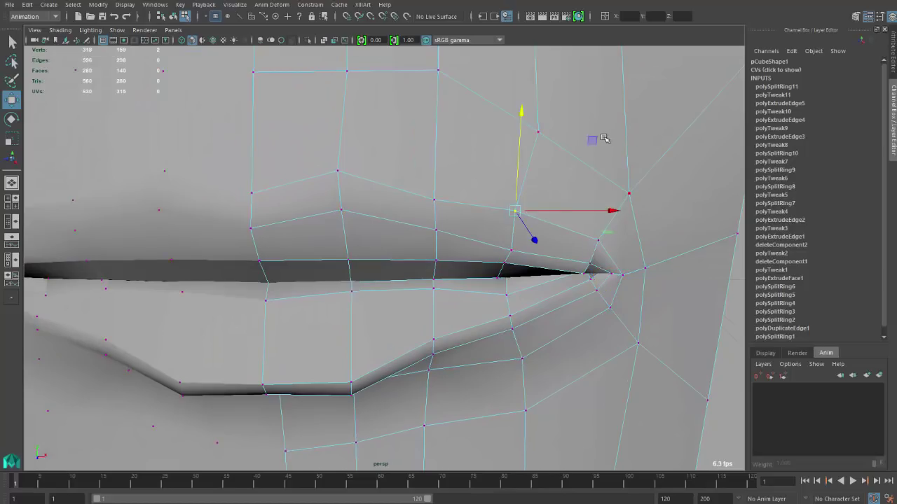
{"action": "left_click_drag", "start_coordinate": [594, 141], "coordinate": [596, 160]}
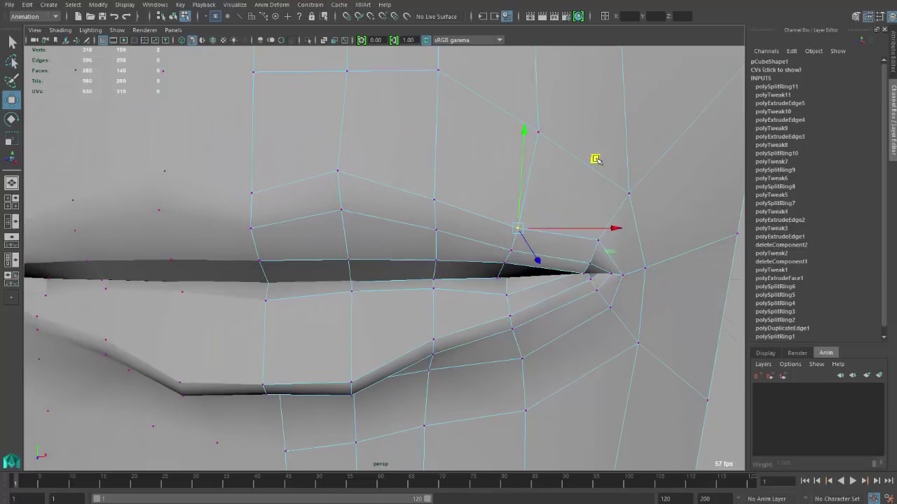
{"action": "left_click", "coordinate": [601, 240]}
{"action": "key", "text": "3"}
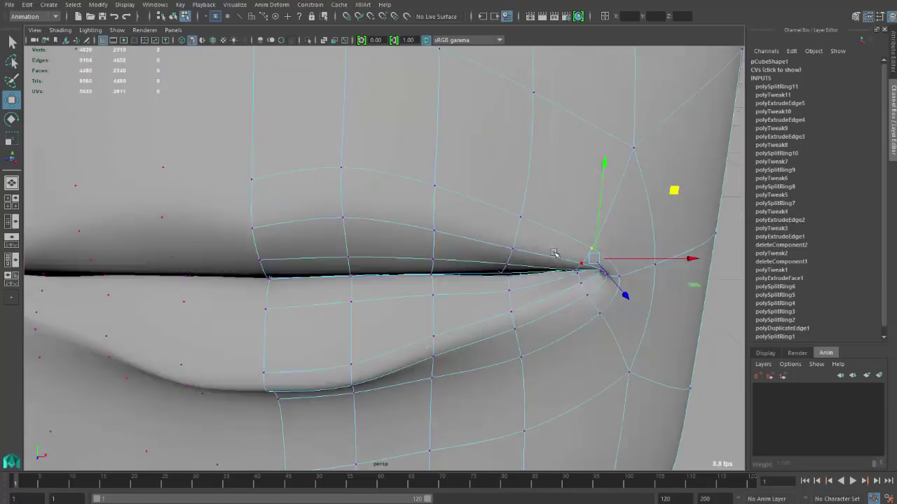
Step: Return to the unsmoothed mesh and move the two vertices just below the mouth corner back and slightly up
{"action": "left_click_drag", "start_coordinate": [448, 253], "coordinate": [503, 258], "text": "alt"}
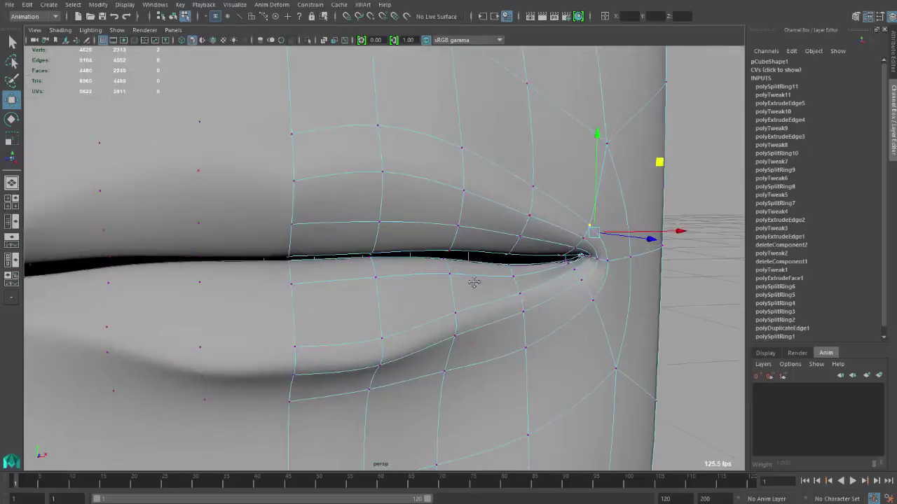
{"action": "scroll", "coordinate": [477, 273], "scroll_direction": "down", "scroll_amount": 2}
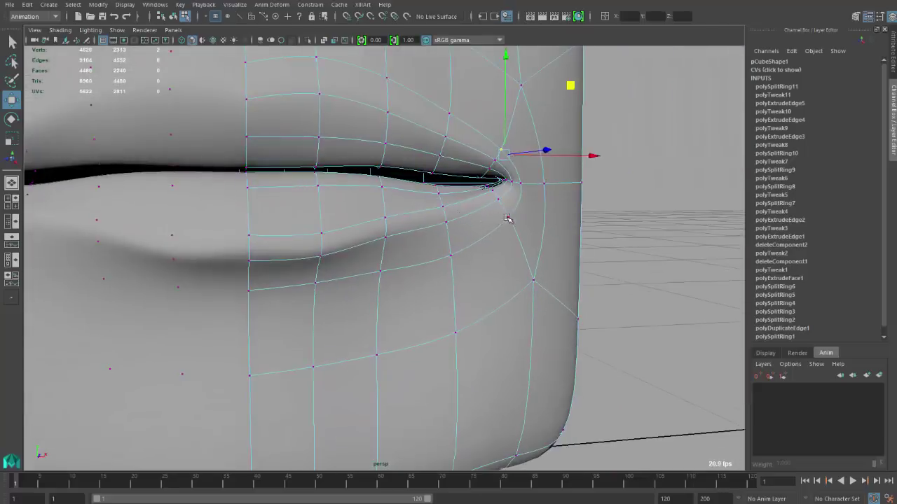
{"action": "middle_click_drag", "start_coordinate": [508, 218], "coordinate": [532, 297]}
{"action": "left_click_drag", "start_coordinate": [532, 297], "coordinate": [224, 227], "text": "alt"}
{"action": "right_click_drag", "start_coordinate": [224, 226], "coordinate": [288, 237], "text": "alt"}
{"action": "key", "text": "1"}
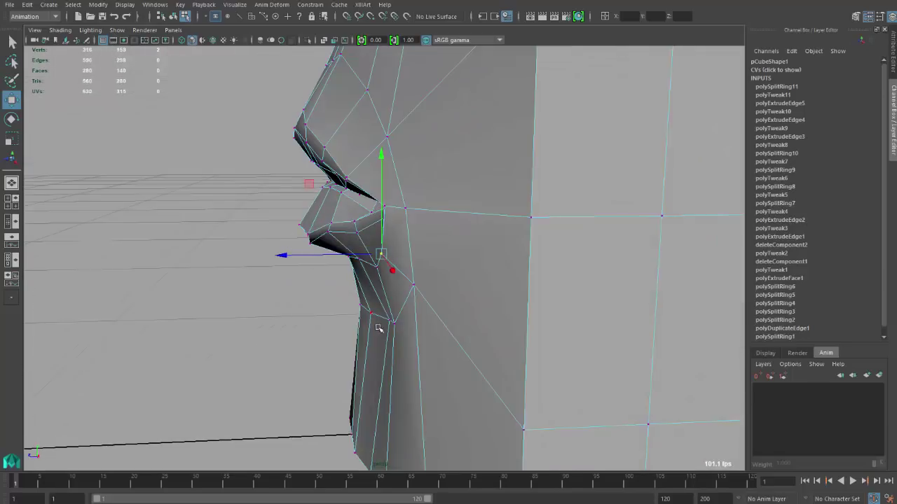
{"action": "left_click_drag", "start_coordinate": [302, 255], "coordinate": [319, 250]}
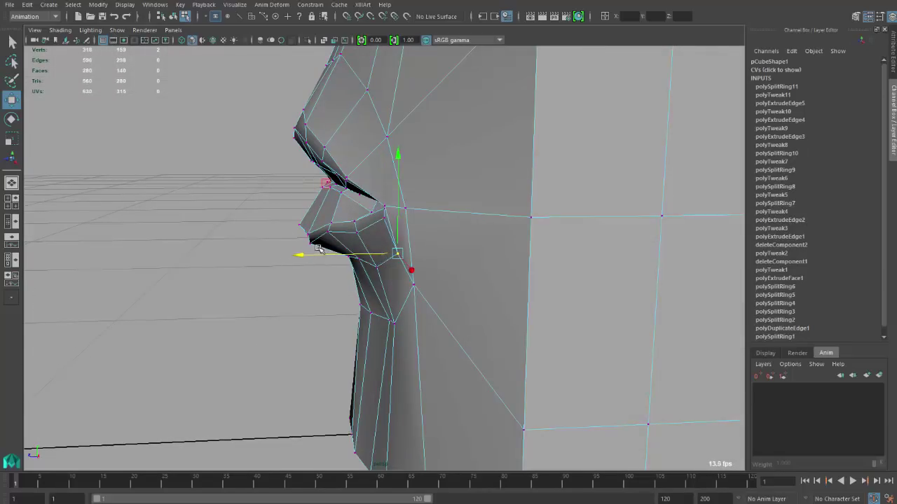
{"action": "left_click_drag", "start_coordinate": [328, 190], "coordinate": [330, 180]}
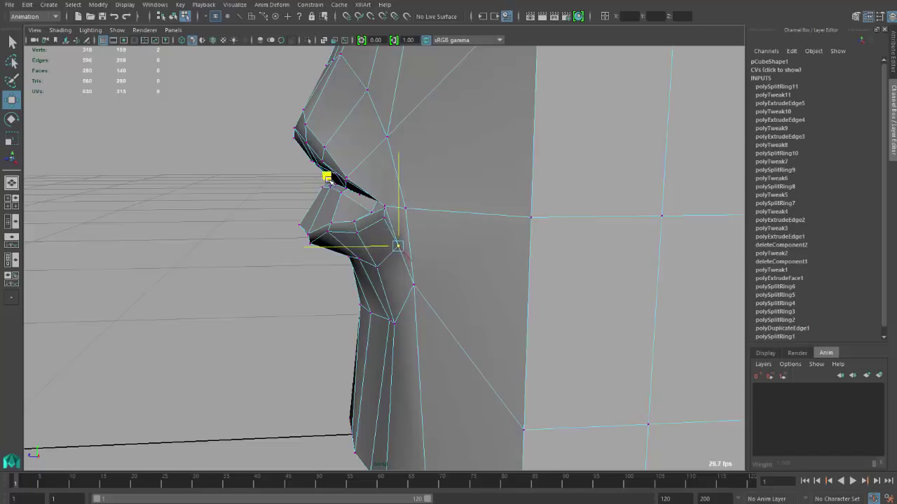
{"action": "left_click", "coordinate": [413, 289]}
{"action": "middle_click_drag", "start_coordinate": [344, 206], "coordinate": [358, 205]}
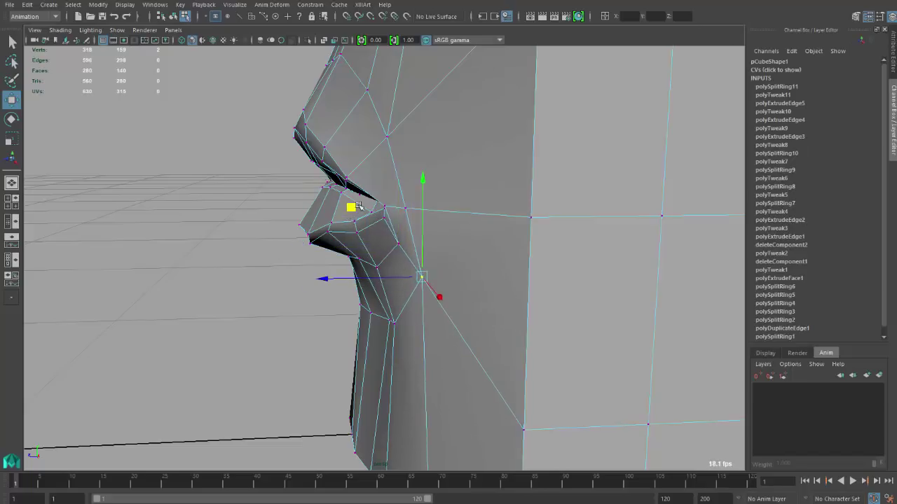
Step: Adjust the vertices beside the mouth corner and below the lower lip, and check the shape in smooth preview
{"action": "left_click", "coordinate": [404, 211]}
{"action": "left_click_drag", "start_coordinate": [406, 210], "coordinate": [501, 270], "text": "alt"}
{"action": "left_click", "coordinate": [492, 220]}
{"action": "left_click_drag", "start_coordinate": [570, 157], "coordinate": [415, 328], "text": "alt"}
{"action": "left_click", "coordinate": [386, 280]}
{"action": "left_click", "coordinate": [350, 343]}
{"action": "key", "text": "3"}
{"action": "left_click_drag", "start_coordinate": [341, 280], "coordinate": [291, 206], "text": "alt"}
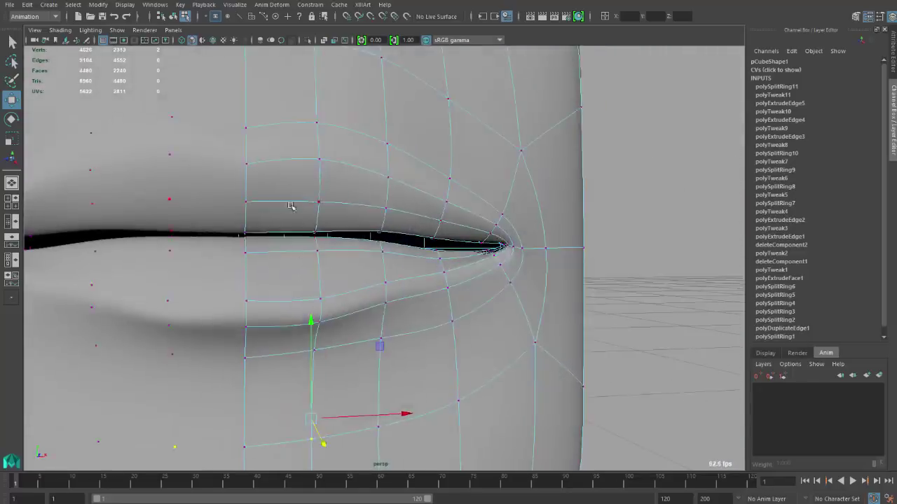
Step: Raise the lower lip's upper-edge vertex near the corner and lower the upper lip's inner vertex beside it to narrow the gap
{"action": "left_click", "coordinate": [320, 232]}
{"action": "left_click_drag", "start_coordinate": [393, 228], "coordinate": [438, 252], "text": "alt"}
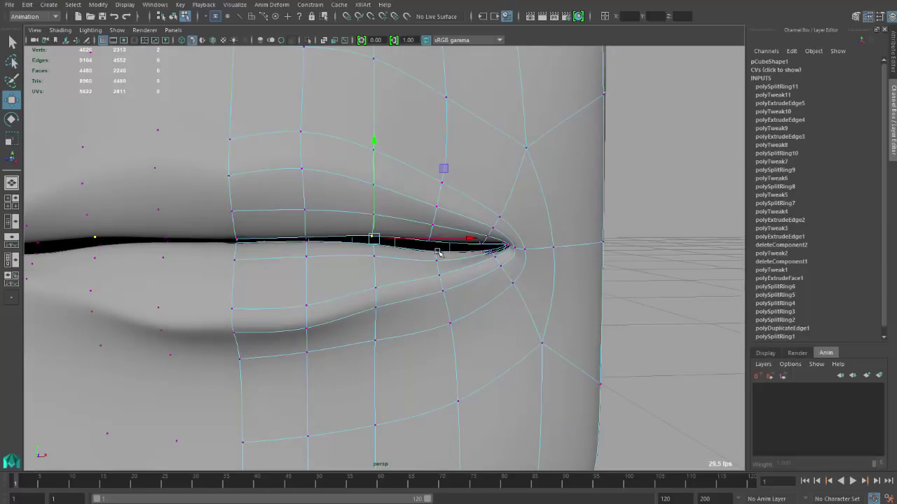
{"action": "key", "text": "1"}
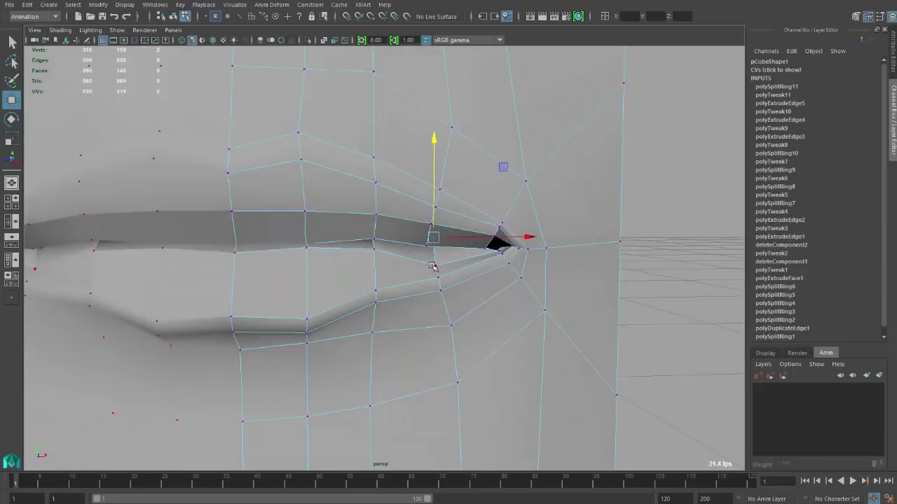
{"action": "left_click", "coordinate": [432, 266]}
{"action": "left_click_drag", "start_coordinate": [434, 226], "coordinate": [433, 218]}
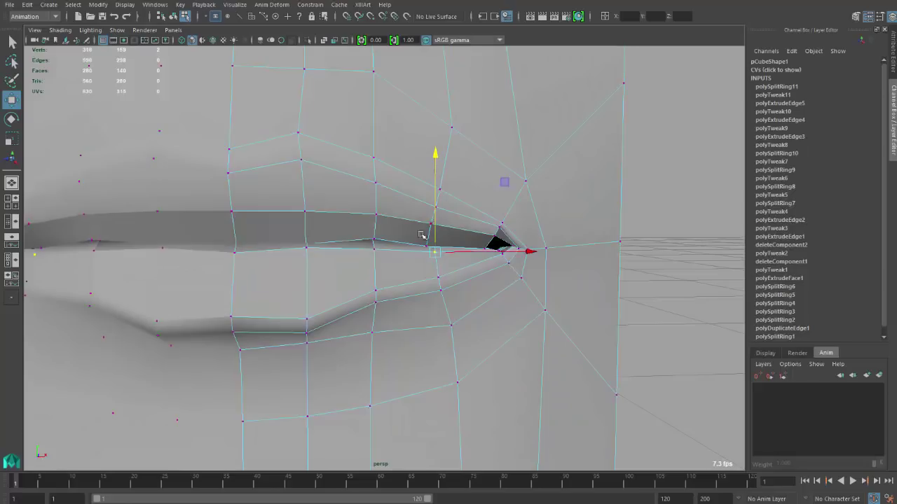
{"action": "key", "text": "3"}
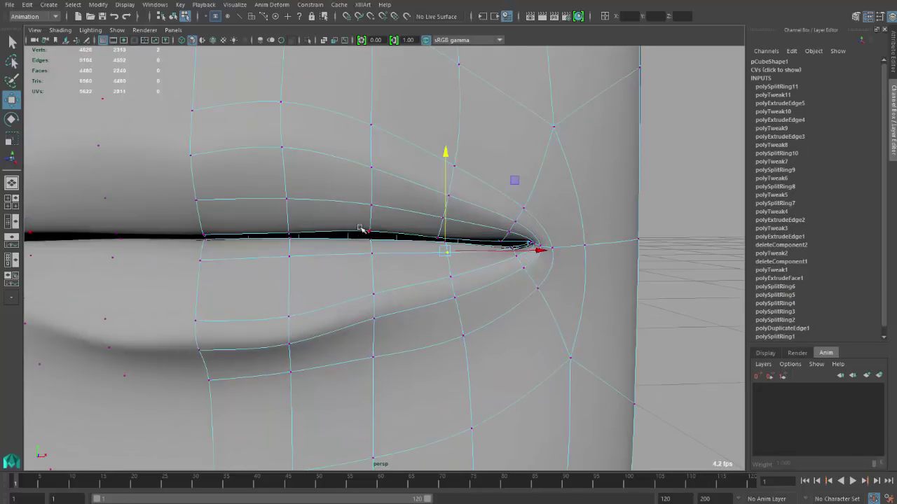
{"action": "left_click", "coordinate": [370, 235]}
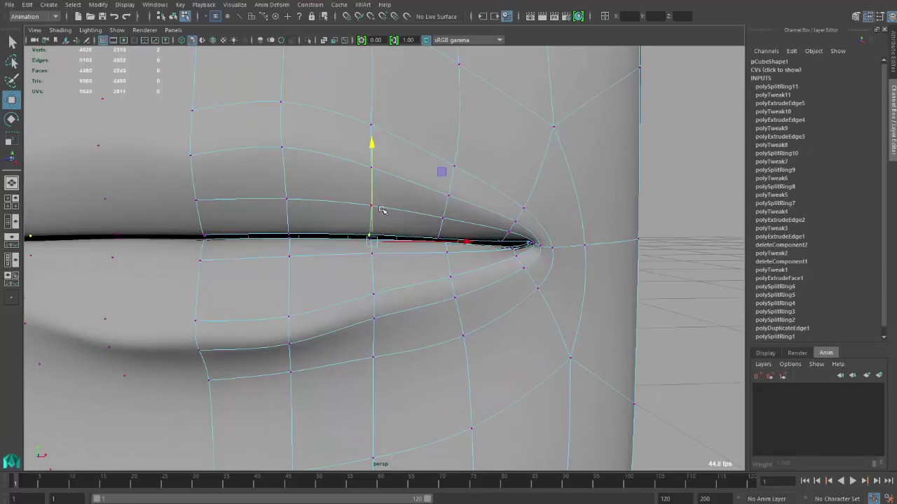
Step: Shift the upper lip's lower-edge vertices forward and slightly down one by one, and compare the smoothed and unsmoothed mesh
{"action": "left_click_drag", "start_coordinate": [378, 210], "coordinate": [494, 195], "text": "alt"}
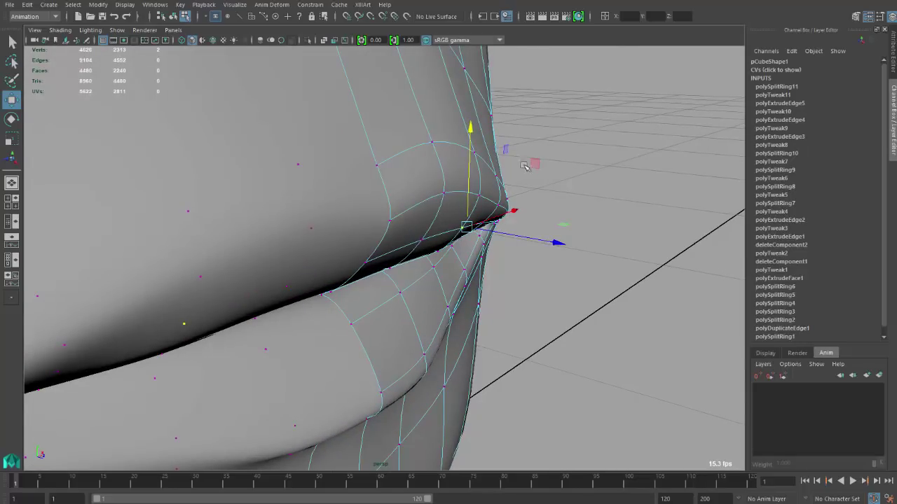
{"action": "left_click_drag", "start_coordinate": [525, 166], "coordinate": [545, 174]}
{"action": "left_click", "coordinate": [429, 241]}
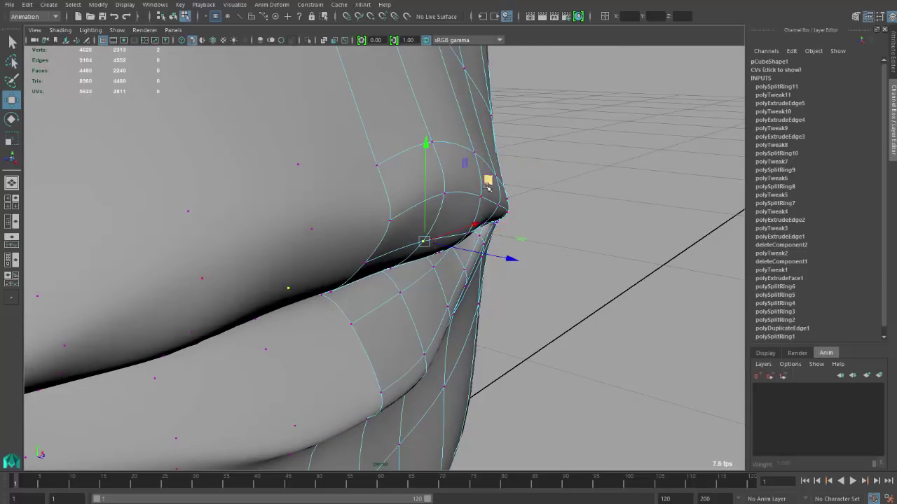
{"action": "left_click_drag", "start_coordinate": [487, 184], "coordinate": [498, 191]}
{"action": "left_click", "coordinate": [369, 259]}
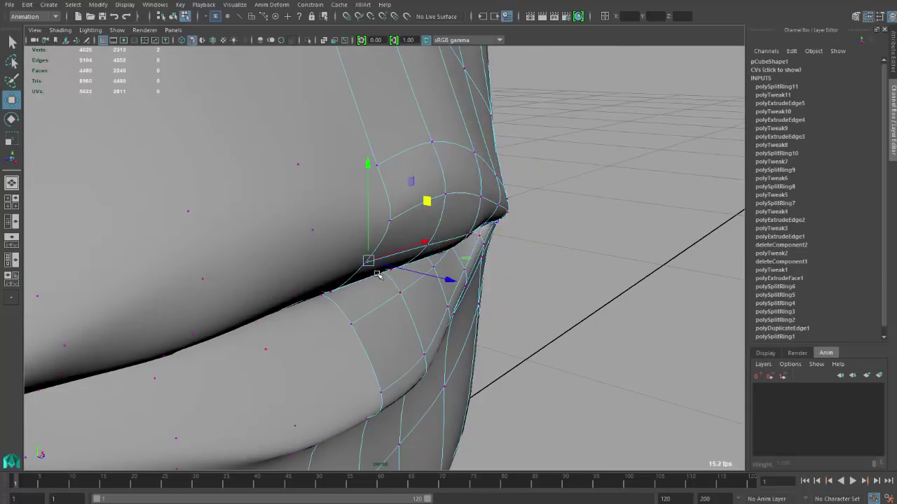
{"action": "left_click_drag", "start_coordinate": [328, 253], "coordinate": [284, 222], "text": "alt"}
{"action": "left_click_drag", "start_coordinate": [203, 210], "coordinate": [244, 200], "text": "alt"}
{"action": "key", "text": "3"}
{"action": "key", "text": "1"}
{"action": "right_click_drag", "start_coordinate": [210, 175], "coordinate": [148, 172]}
{"action": "left_click_drag", "start_coordinate": [148, 173], "coordinate": [413, 203], "text": "alt"}
{"action": "left_click", "coordinate": [134, 254]}
{"action": "key", "text": "ctrl+z"}
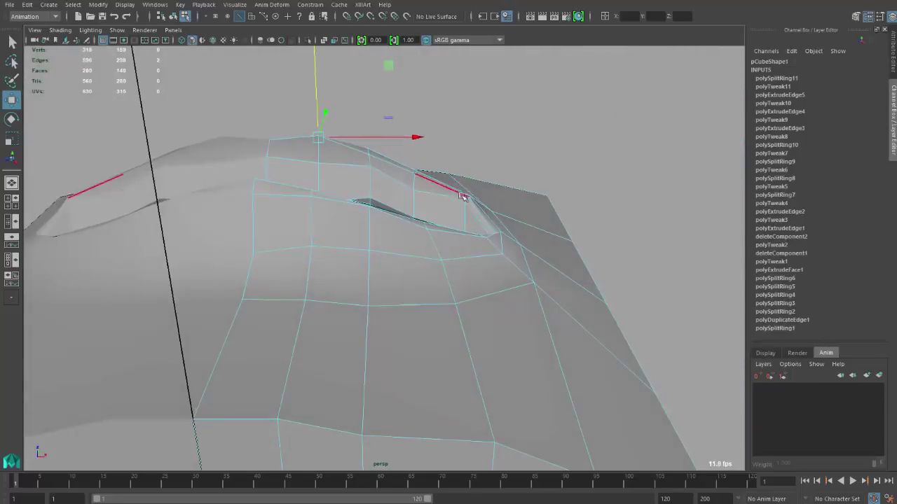
Step: Select the centre faces of both lips and push them slightly back with soft selection
{"action": "right_click_drag", "start_coordinate": [266, 143], "coordinate": [281, 168]}
{"action": "left_click_drag", "start_coordinate": [280, 168], "coordinate": [276, 200], "text": "alt"}
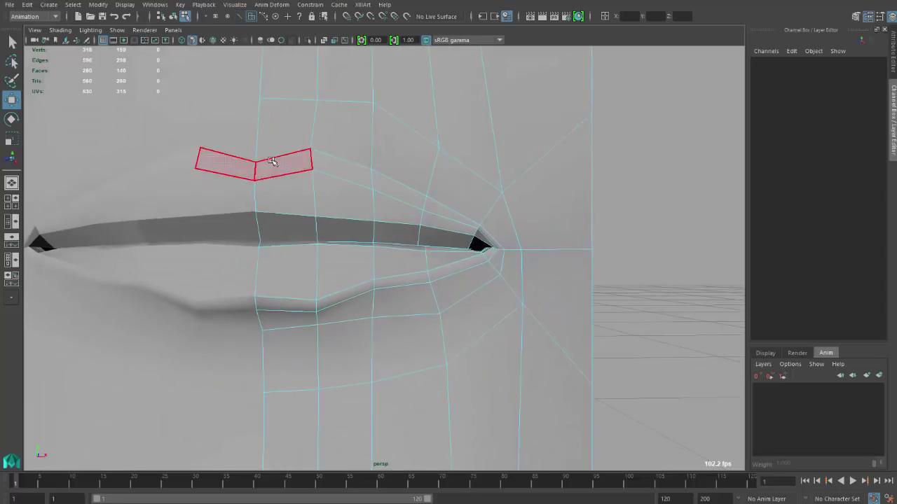
{"action": "left_click", "coordinate": [270, 160]}
{"action": "left_click", "coordinate": [273, 213], "text": "shift"}
{"action": "left_click", "coordinate": [276, 254], "text": "shift"}
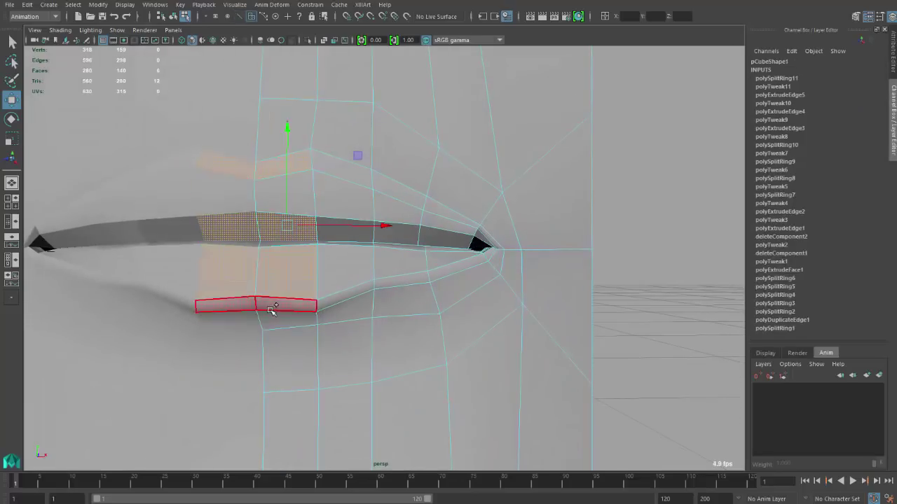
{"action": "left_click", "coordinate": [274, 319], "text": "shift"}
{"action": "left_click_drag", "start_coordinate": [274, 319], "coordinate": [397, 342], "text": "alt"}
{"action": "key", "text": "b"}
{"action": "middle_click_drag", "start_coordinate": [414, 380], "coordinate": [434, 397]}
{"action": "left_click_drag", "start_coordinate": [434, 397], "coordinate": [248, 235], "text": "alt"}
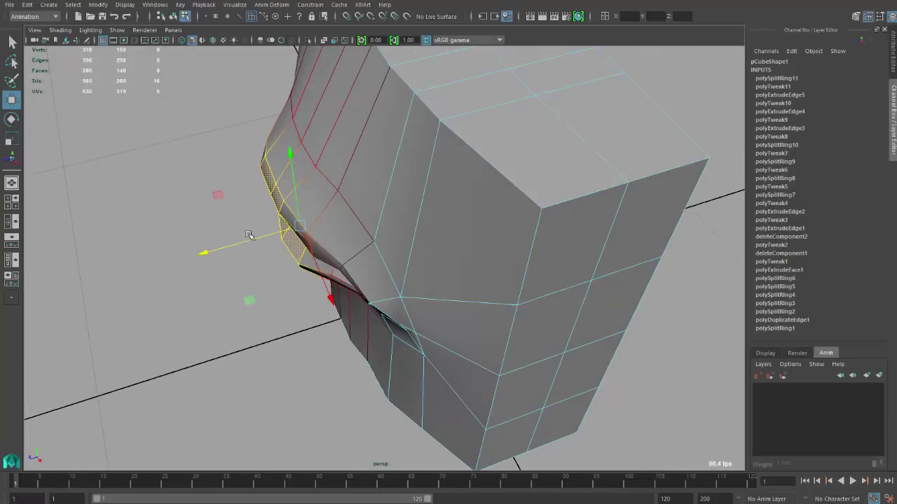
{"action": "key", "text": "ctrl+z"}
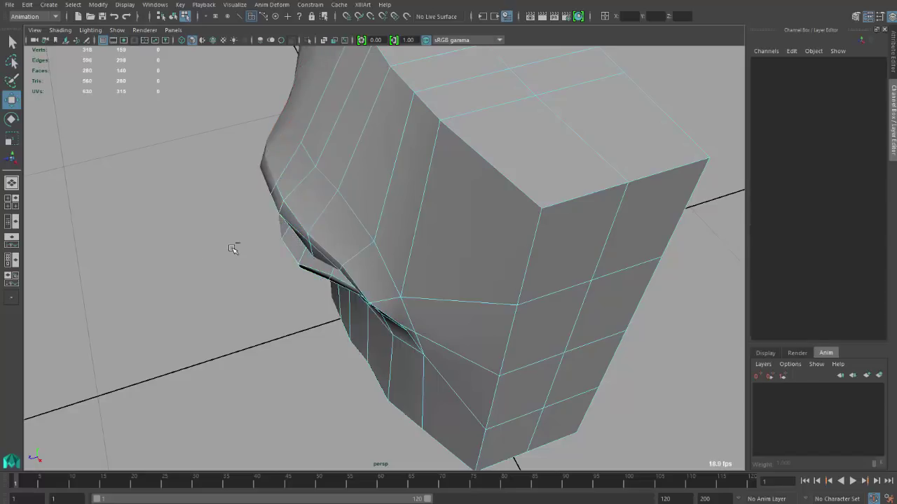
{"action": "key", "text": "shift+z"}
{"action": "left_click_drag", "start_coordinate": [208, 248], "coordinate": [215, 248]}
Step: Inspect the centre of the lips from outside and inside, picking the upper lip's centre edge and the lower lip's centre faces
{"action": "left_click_drag", "start_coordinate": [306, 188], "coordinate": [321, 224], "text": "alt"}
{"action": "right_click_drag", "start_coordinate": [320, 224], "coordinate": [276, 221]}
{"action": "left_click", "coordinate": [325, 229]}
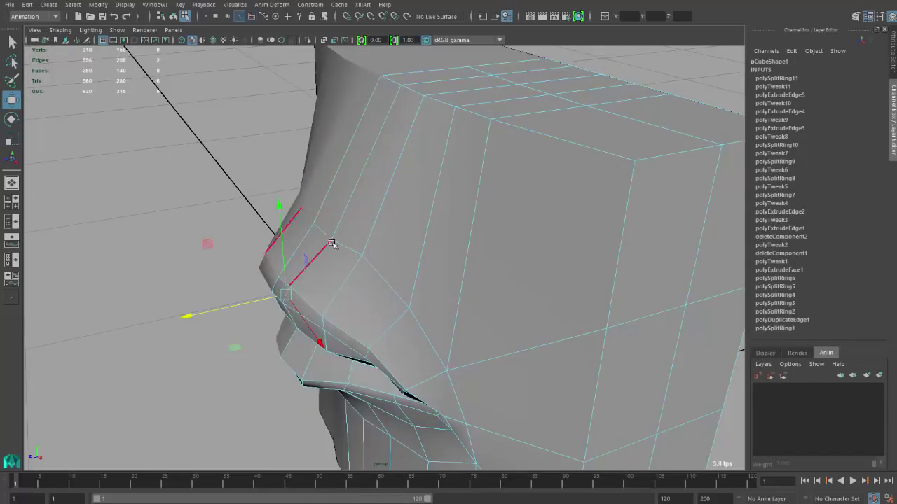
{"action": "left_click_drag", "start_coordinate": [324, 234], "coordinate": [300, 244], "text": "alt"}
{"action": "key", "text": "b"}
{"action": "right_click_drag", "start_coordinate": [300, 245], "coordinate": [298, 256], "text": "ctrl"}
{"action": "key", "text": "b"}
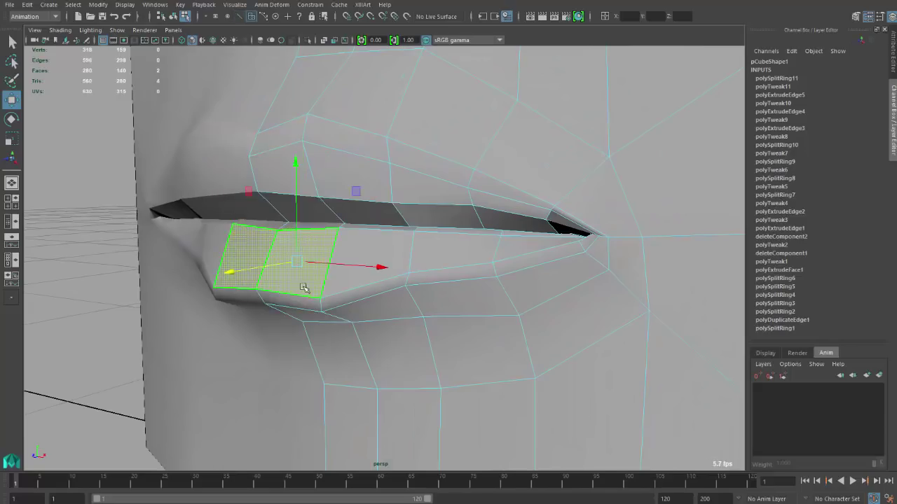
{"action": "key", "text": "Up"}
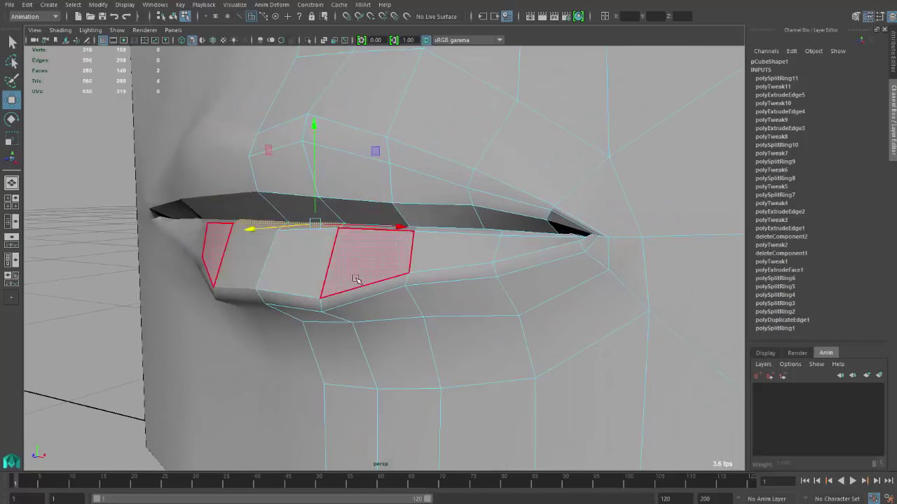
{"action": "scroll", "coordinate": [351, 280], "scroll_direction": "up", "scroll_amount": 10}
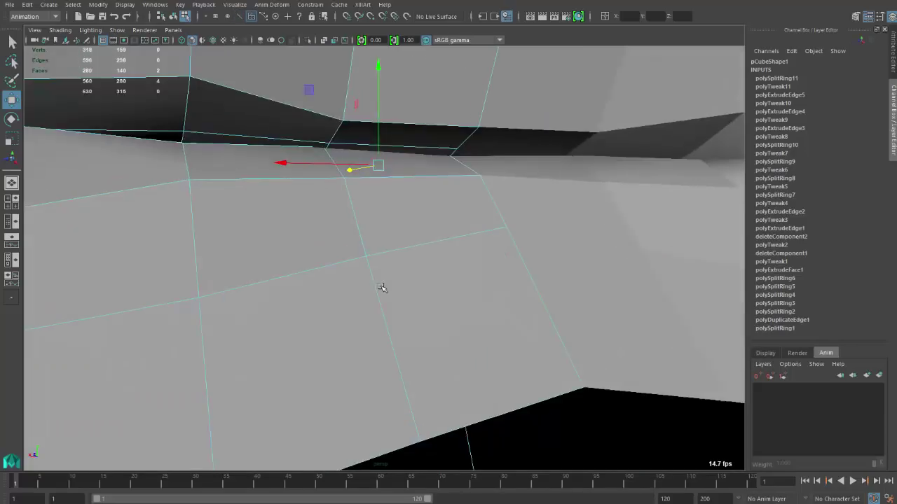
{"action": "left_click_drag", "start_coordinate": [380, 288], "coordinate": [301, 226], "text": "alt"}
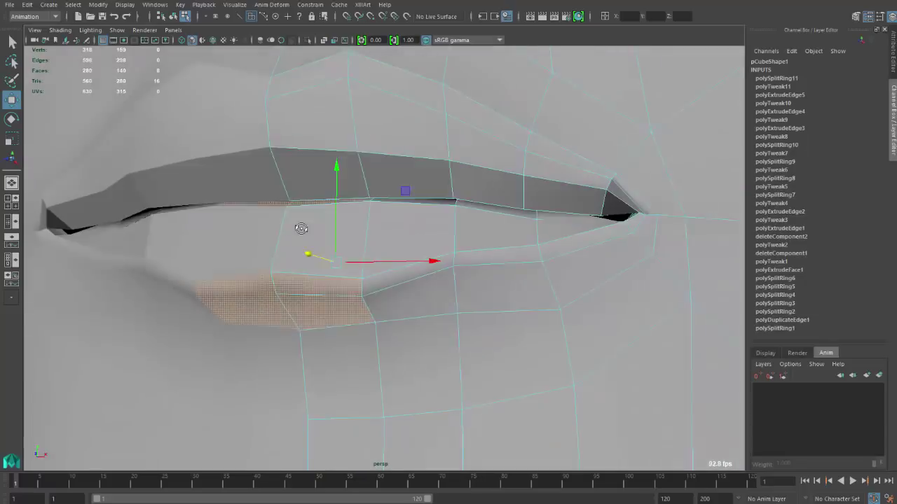
Step: Adjust the lower lip's inner centre edge along the depth axis and check the lips in smooth preview
{"action": "key", "text": "F10"}
{"action": "left_click", "coordinate": [300, 199]}
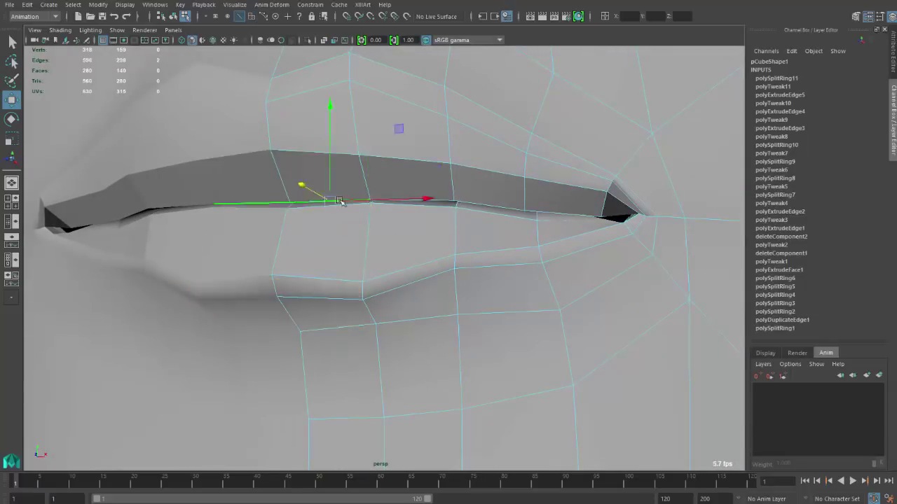
{"action": "left_click_drag", "start_coordinate": [339, 201], "coordinate": [286, 221], "text": "alt"}
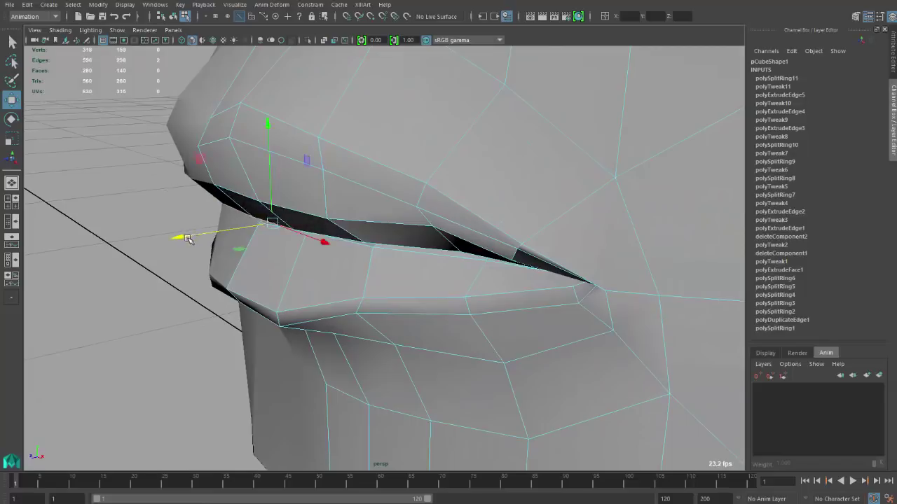
{"action": "key", "text": "3"}
{"action": "left_click_drag", "start_coordinate": [188, 239], "coordinate": [449, 211], "text": "alt"}
{"action": "key", "text": "1"}
Step: Switch to vertex editing and reposition the vertices along the lower lip's outer border towards the mouth corner
{"action": "right_click", "coordinate": [442, 187]}
{"action": "left_click", "coordinate": [395, 187]}
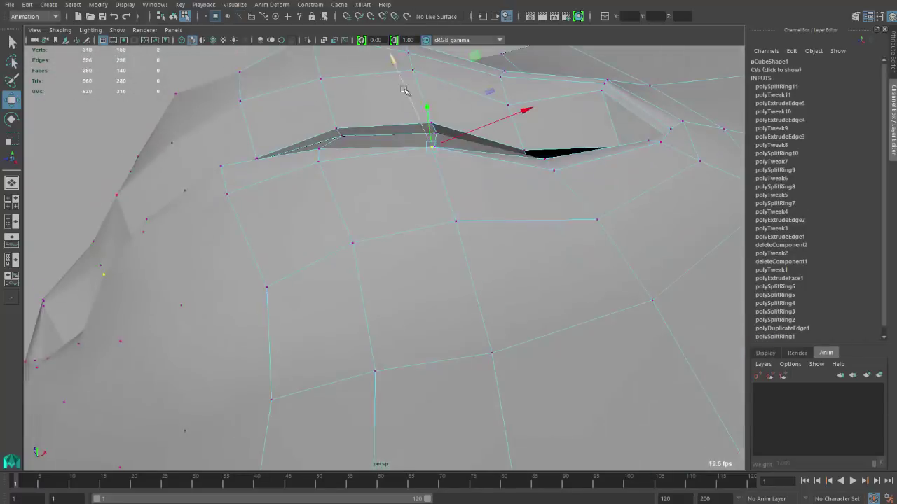
{"action": "middle_click_drag", "start_coordinate": [405, 90], "coordinate": [411, 99]}
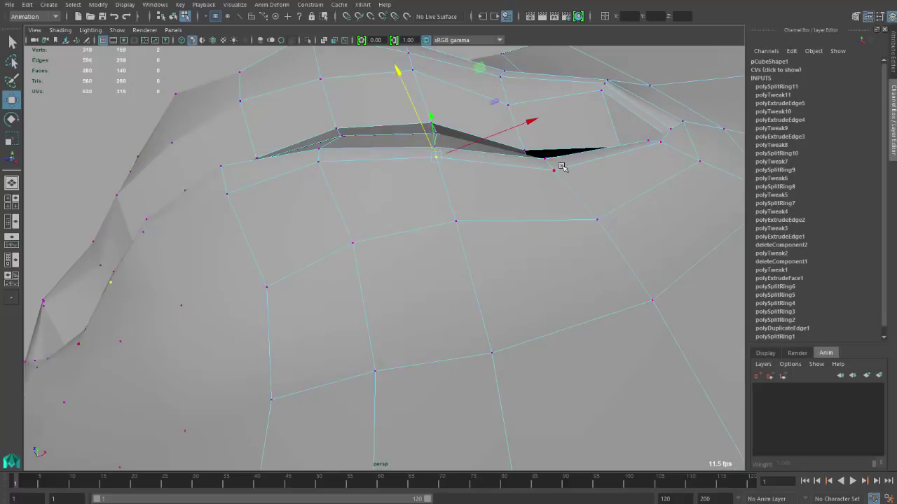
{"action": "left_click_drag", "start_coordinate": [561, 167], "coordinate": [489, 234], "text": "alt"}
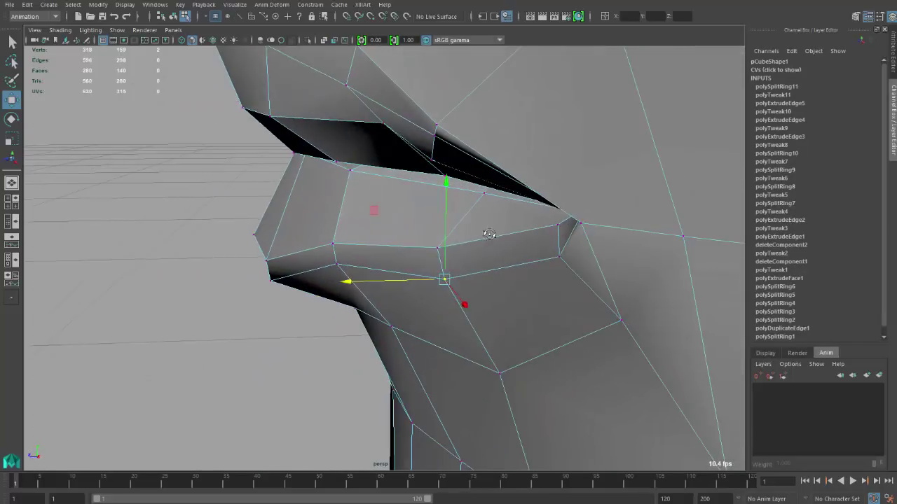
{"action": "left_click_drag", "start_coordinate": [439, 248], "coordinate": [460, 262], "text": "alt"}
{"action": "right_click_drag", "start_coordinate": [460, 262], "coordinate": [579, 220], "text": "alt"}
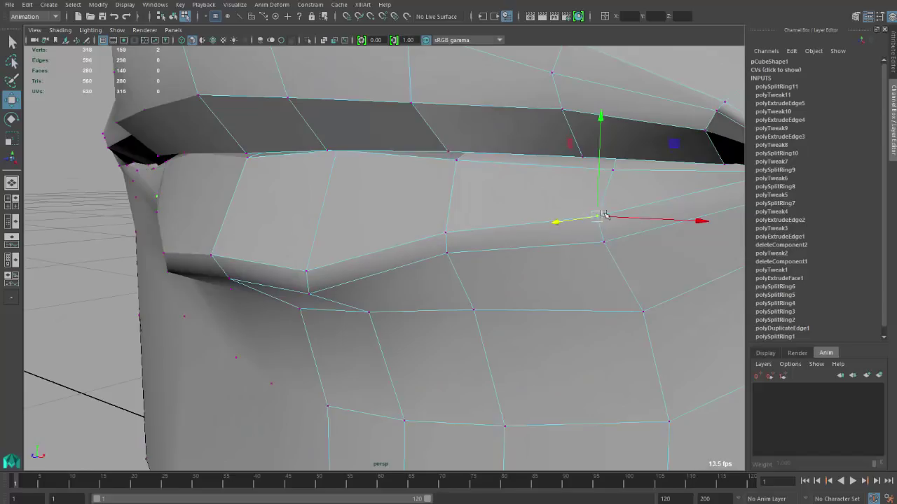
{"action": "left_click_drag", "start_coordinate": [604, 215], "coordinate": [658, 193], "text": "alt"}
{"action": "middle_click_drag", "start_coordinate": [686, 133], "coordinate": [691, 119]}
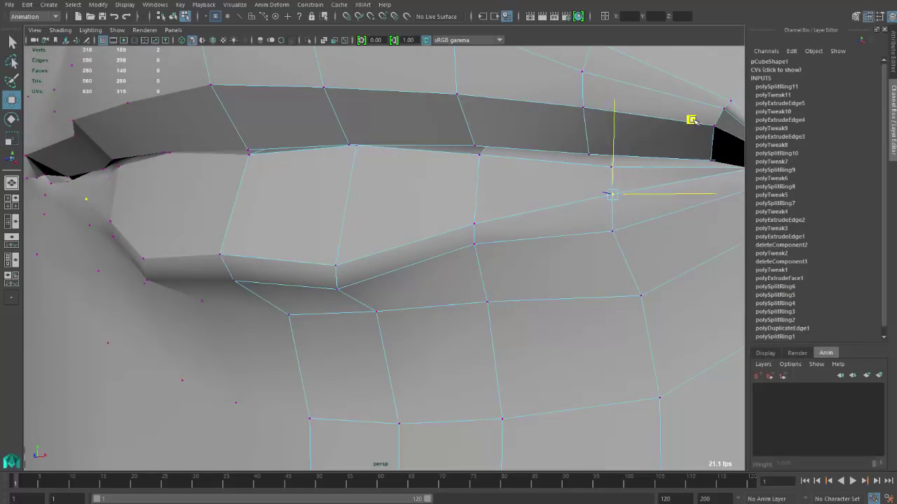
Step: Lower the vertices in the edge loops beneath the outer part of the lower lip to even out their spacing
{"action": "right_click_drag", "start_coordinate": [618, 232], "coordinate": [567, 276], "text": "alt"}
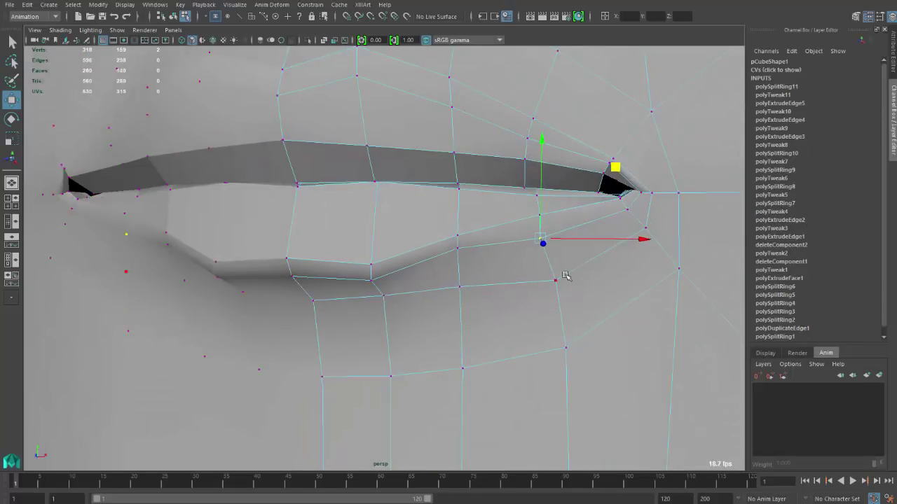
{"action": "left_click", "coordinate": [556, 281]}
{"action": "middle_click_drag", "start_coordinate": [524, 263], "coordinate": [513, 274]}
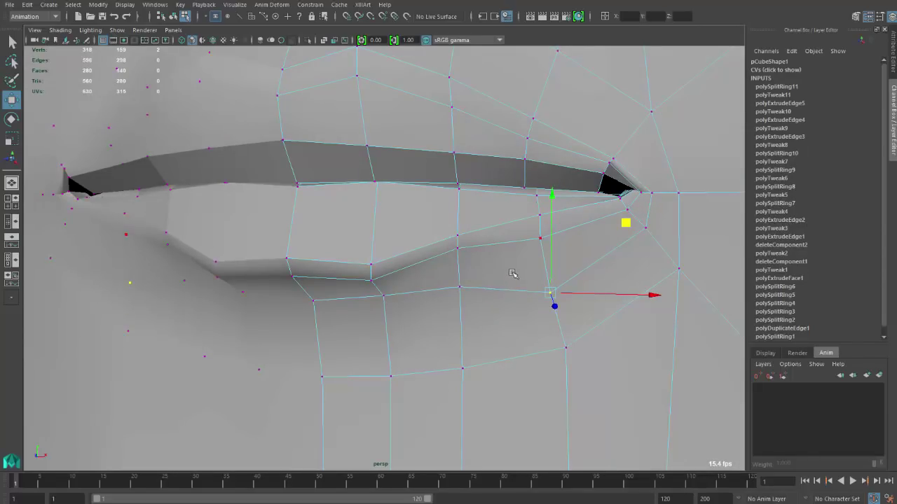
{"action": "left_click", "coordinate": [478, 287]}
{"action": "left_click_drag", "start_coordinate": [460, 237], "coordinate": [460, 247]}
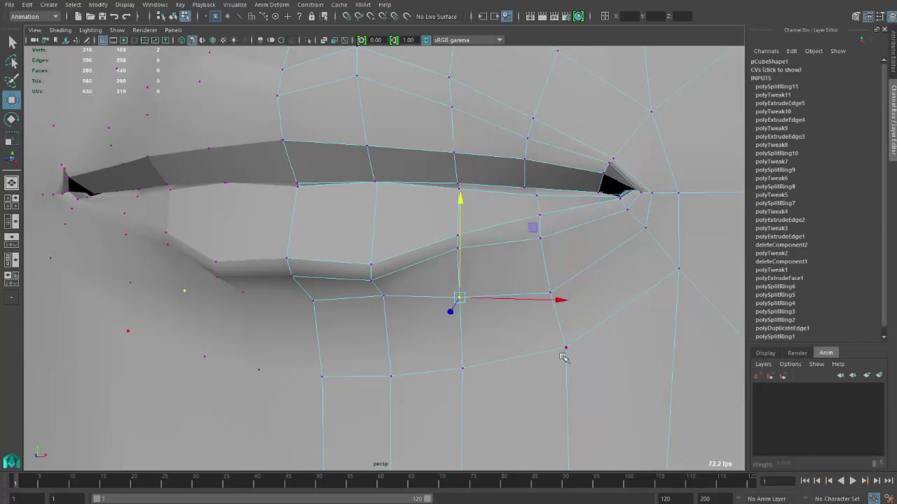
{"action": "left_click", "coordinate": [566, 354]}
{"action": "middle_click_drag", "start_coordinate": [639, 284], "coordinate": [629, 295]}
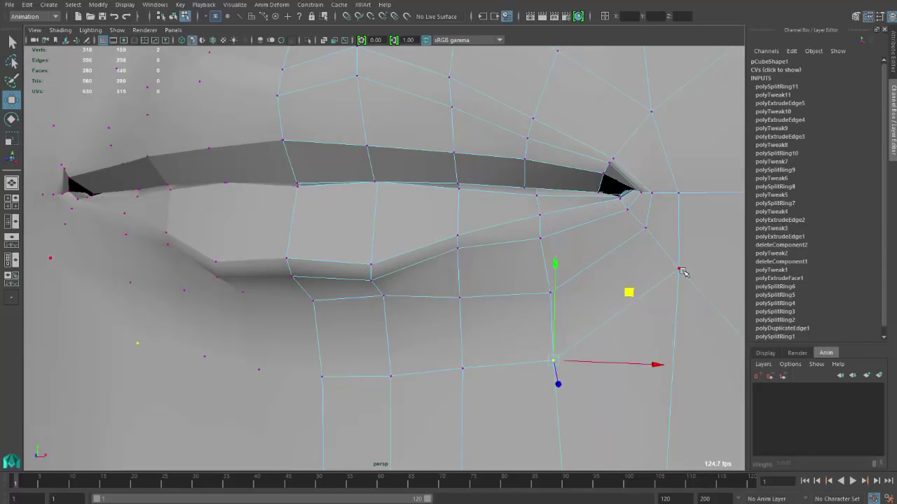
Step: Reposition the vertices on the box's outer side edge, below and above the level of the mouth corner
{"action": "left_click_drag", "start_coordinate": [683, 272], "coordinate": [666, 279], "text": "alt"}
{"action": "middle_click_drag", "start_coordinate": [673, 197], "coordinate": [683, 340]}
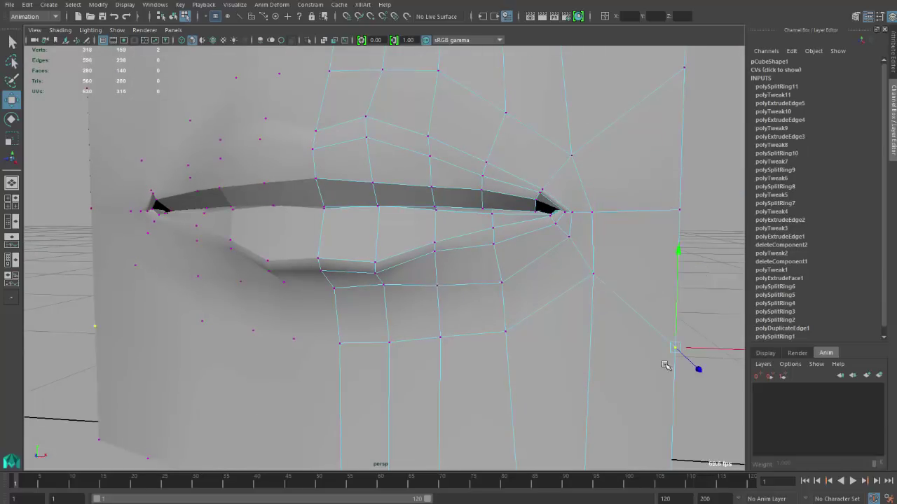
{"action": "left_click_drag", "start_coordinate": [712, 286], "coordinate": [686, 290], "text": "alt"}
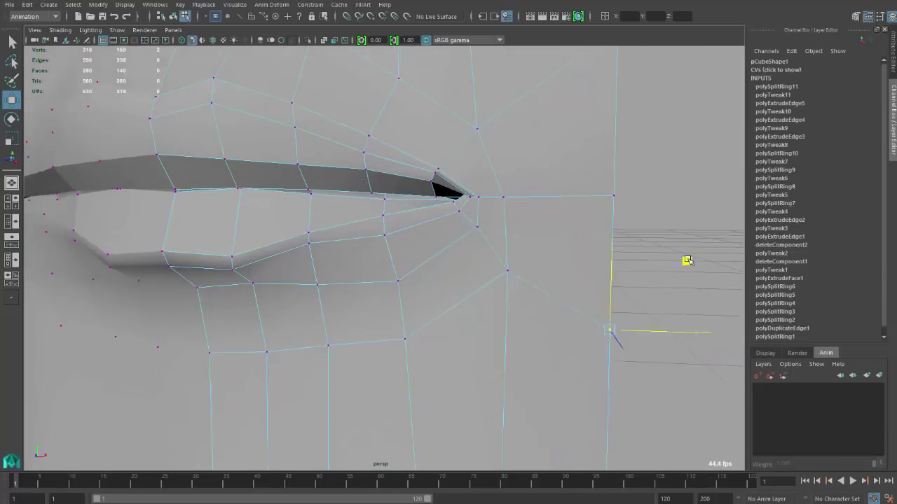
{"action": "middle_click_drag", "start_coordinate": [666, 248], "coordinate": [605, 240]}
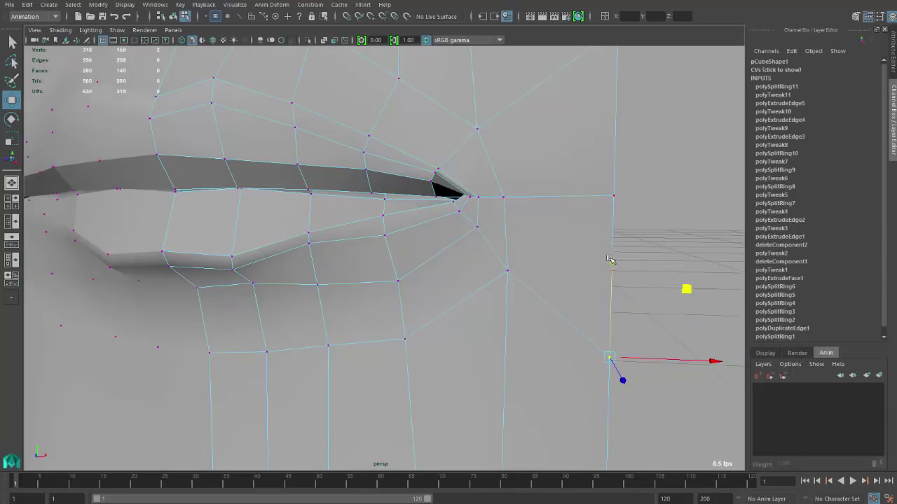
{"action": "left_click_drag", "start_coordinate": [632, 191], "coordinate": [621, 190], "text": "alt"}
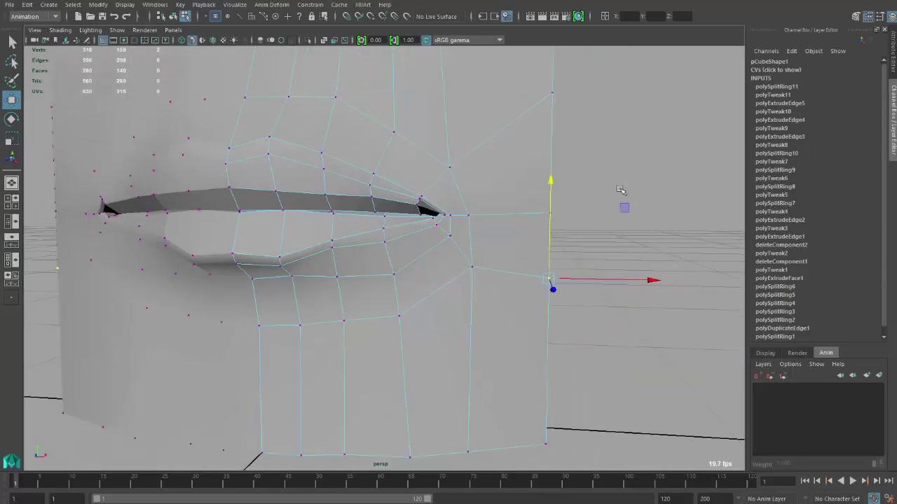
{"action": "left_click", "coordinate": [555, 93]}
{"action": "left_click_drag", "start_coordinate": [556, 93], "coordinate": [561, 170], "text": "alt"}
{"action": "left_click", "coordinate": [554, 163]}
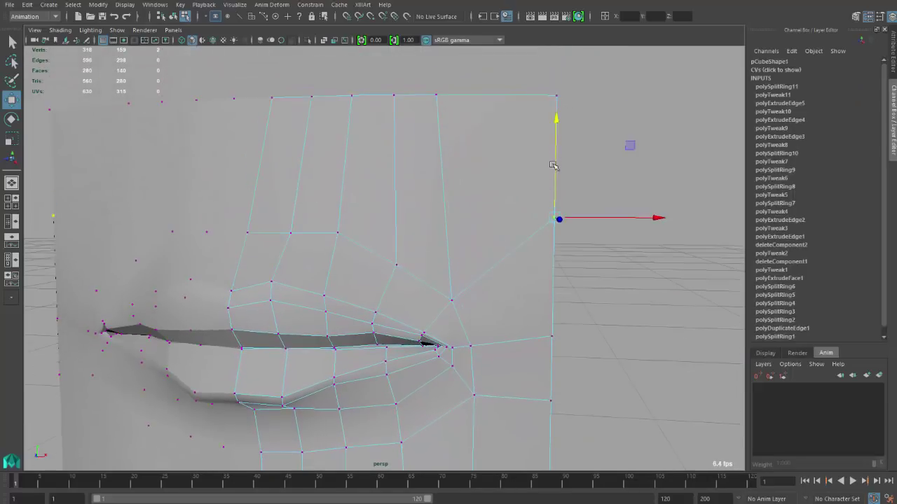
Step: Check the lips in smooth preview from the side and examine the mouth corner up close
{"action": "key", "text": "3"}
{"action": "left_click_drag", "start_coordinate": [562, 219], "coordinate": [258, 209], "text": "alt"}
{"action": "key", "text": "1"}
{"action": "left_click", "coordinate": [457, 279]}
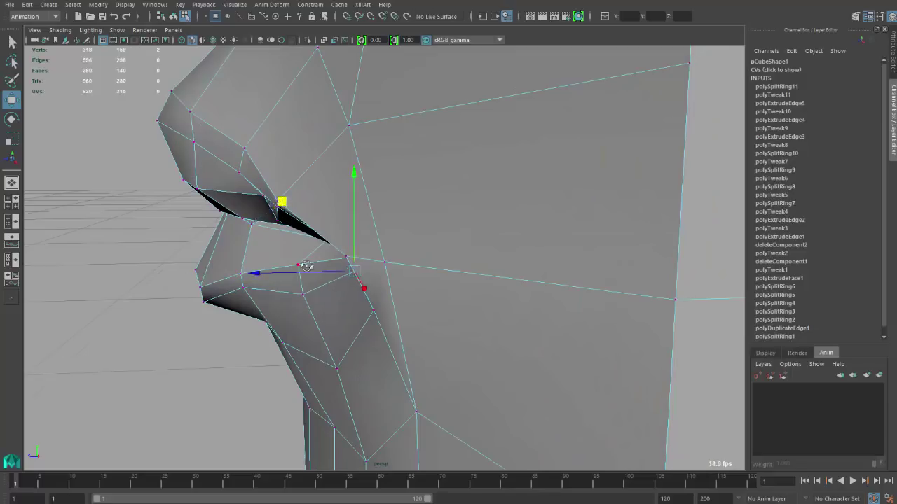
{"action": "key", "text": "3"}
{"action": "right_click_drag", "start_coordinate": [282, 202], "coordinate": [530, 283], "text": "alt"}
{"action": "left_click_drag", "start_coordinate": [530, 282], "coordinate": [548, 238], "text": "alt"}
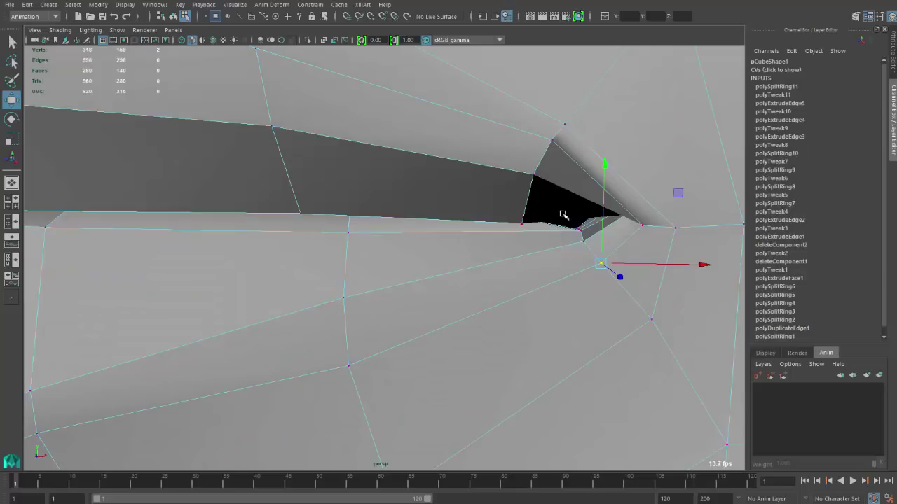
Step: In wireframe view, move the hidden inner vertices at the mouth corner down and inward, then restore shading
{"action": "right_click_drag", "start_coordinate": [611, 201], "coordinate": [627, 199], "text": "alt"}
{"action": "key", "text": "4"}
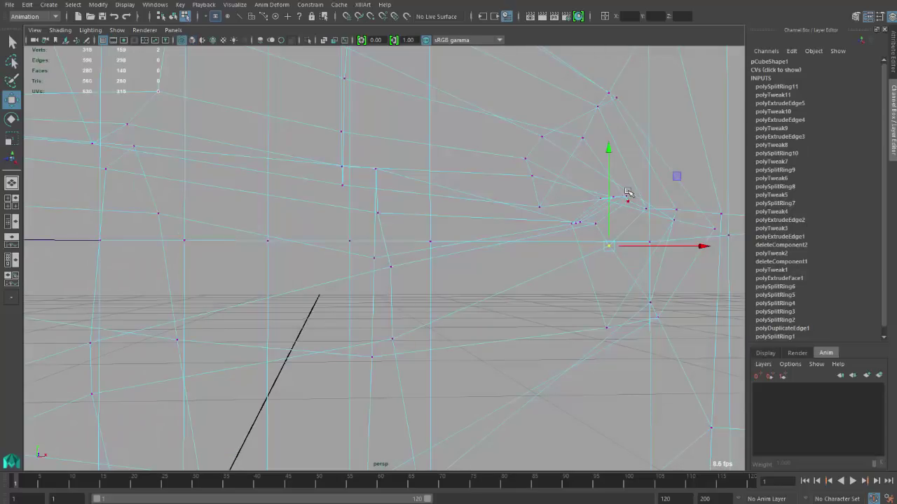
{"action": "left_click_drag", "start_coordinate": [621, 197], "coordinate": [660, 177], "text": "alt"}
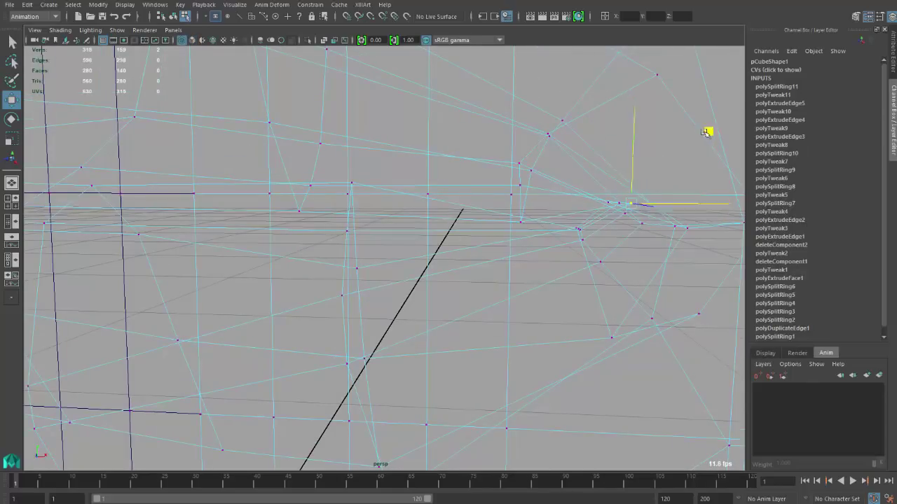
{"action": "middle_click_drag", "start_coordinate": [706, 132], "coordinate": [685, 146]}
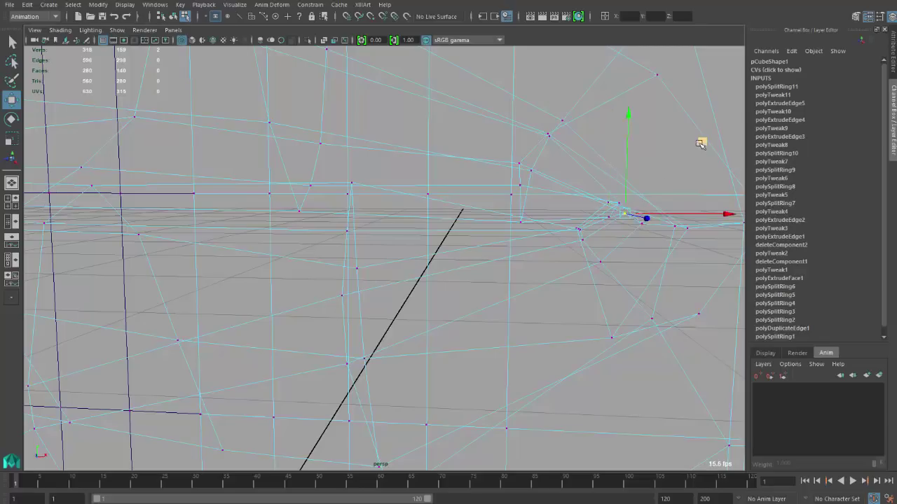
{"action": "right_click_drag", "start_coordinate": [603, 189], "coordinate": [646, 202], "text": "alt"}
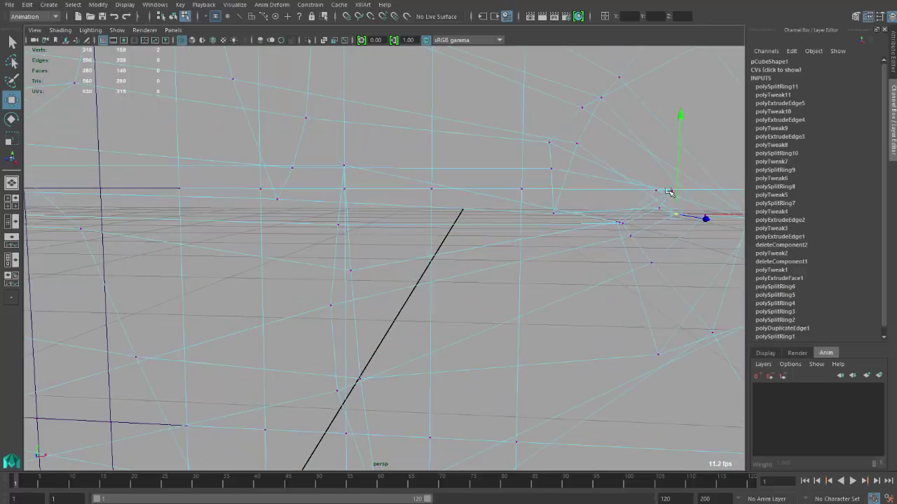
{"action": "left_click_drag", "start_coordinate": [687, 170], "coordinate": [673, 142], "text": "alt"}
{"action": "middle_click_drag", "start_coordinate": [673, 142], "coordinate": [654, 153]}
{"action": "scroll", "coordinate": [567, 215], "scroll_direction": "up", "scroll_amount": 10}
{"action": "key", "text": "5"}
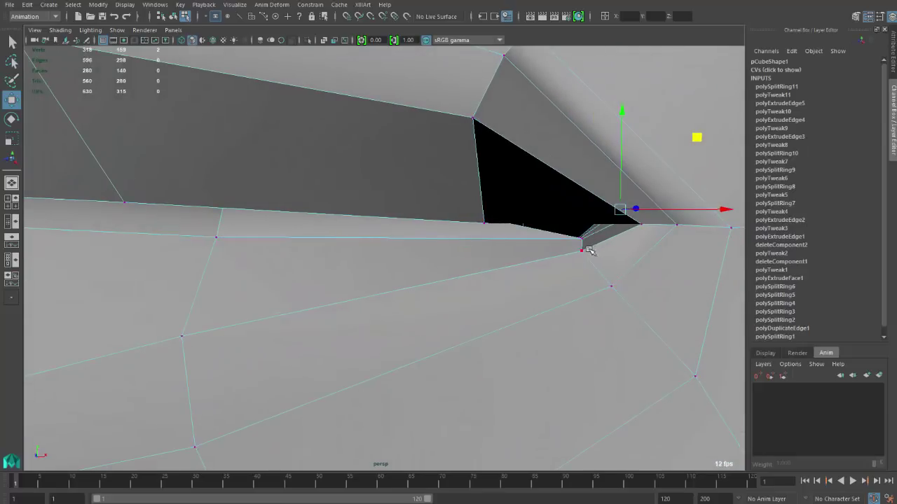
Step: Move the lower lip's border vertices nearest the mouth corner slightly up and outward
{"action": "left_click", "coordinate": [585, 250]}
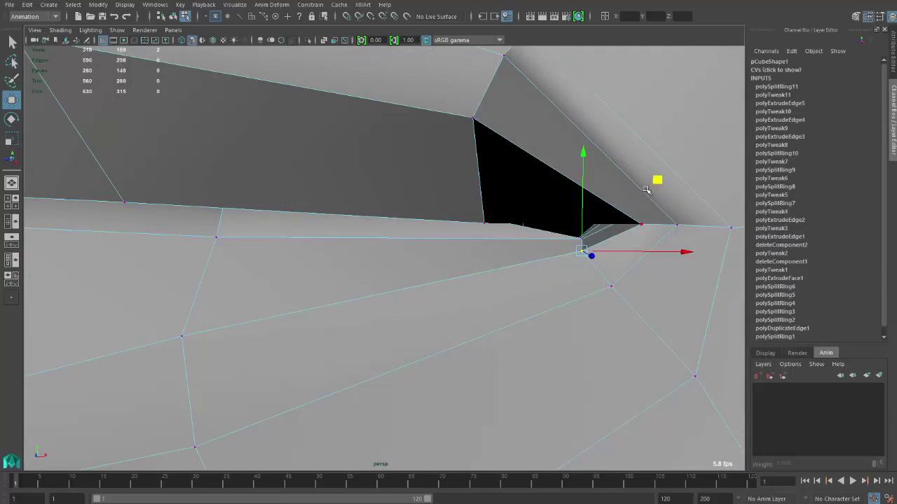
{"action": "middle_click_drag", "start_coordinate": [646, 190], "coordinate": [663, 169]}
{"action": "left_click", "coordinate": [630, 279]}
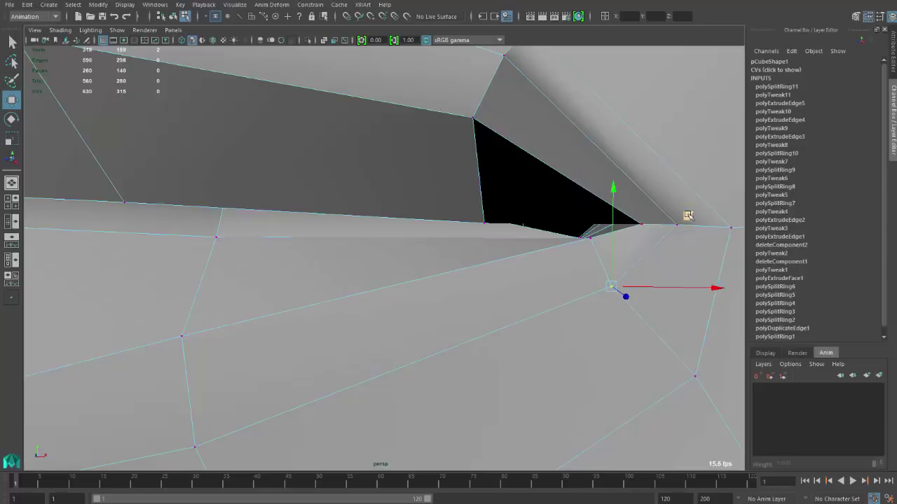
{"action": "middle_click_drag", "start_coordinate": [688, 215], "coordinate": [691, 209]}
Step: From inside the mouth, reposition the inner corner vertices, pulling them up and back one by one
{"action": "mouse_move", "coordinate": [560, 243]}
{"action": "left_mouse_down", "text": "alt"}
{"action": "mouse_move", "coordinate": [631, 256]}
{"action": "mouse_move", "coordinate": [446, 180]}
{"action": "mouse_move", "coordinate": [477, 189]}
{"action": "left_mouse_up", "text": "alt"}
{"action": "key", "text": "4"}
{"action": "left_click", "coordinate": [591, 257]}
{"action": "middle_click_drag", "start_coordinate": [620, 125], "coordinate": [579, 163]}
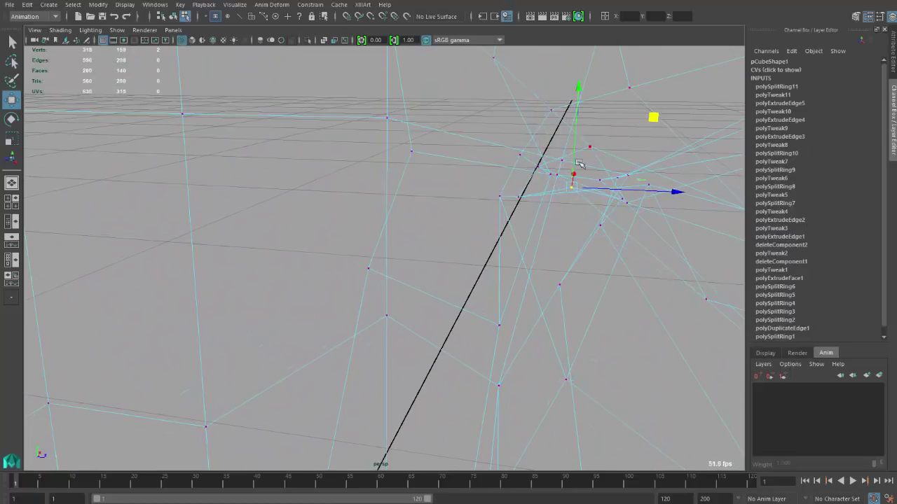
{"action": "middle_click_drag", "start_coordinate": [519, 202], "coordinate": [522, 199]}
{"action": "key", "text": "5"}
{"action": "left_click_drag", "start_coordinate": [521, 199], "coordinate": [546, 182], "text": "alt"}
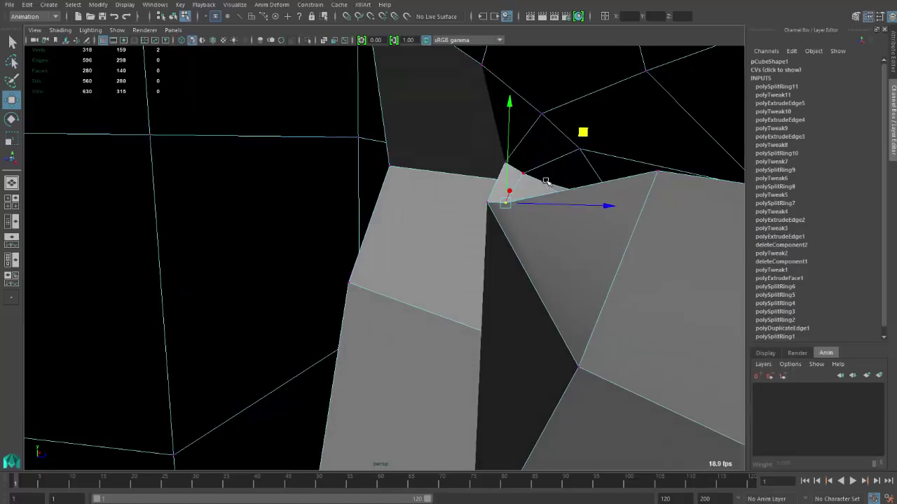
{"action": "middle_click_drag", "start_coordinate": [581, 133], "coordinate": [607, 114]}
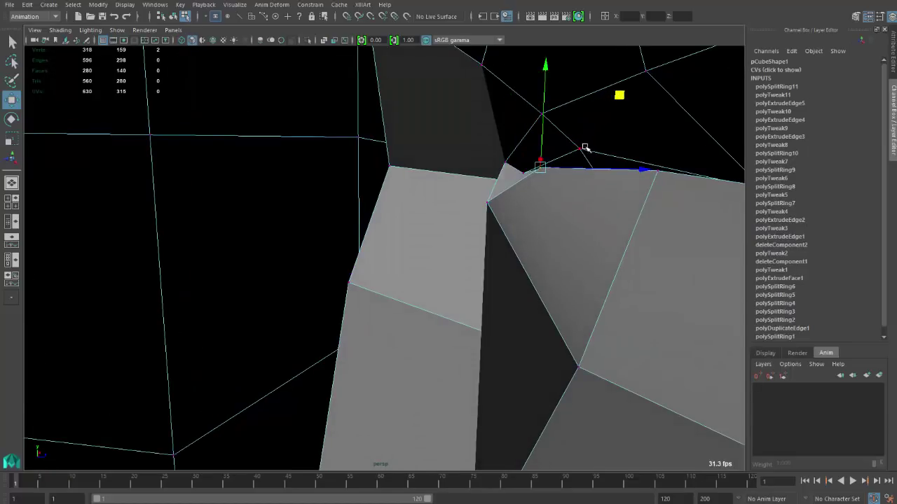
{"action": "middle_click_drag", "start_coordinate": [585, 148], "coordinate": [648, 108]}
Step: Check the mouth corner in smooth preview and examine its inner mesh from behind
{"action": "key", "text": "3"}
{"action": "mouse_move", "coordinate": [649, 108]}
{"action": "left_mouse_down", "text": "alt"}
{"action": "mouse_move", "coordinate": [517, 176]}
{"action": "mouse_move", "coordinate": [568, 187]}
{"action": "mouse_move", "coordinate": [529, 177]}
{"action": "mouse_move", "coordinate": [512, 206]}
{"action": "mouse_move", "coordinate": [469, 212]}
{"action": "mouse_move", "coordinate": [467, 229]}
{"action": "left_mouse_up", "text": "alt"}
{"action": "key", "text": "1"}
{"action": "mouse_move", "coordinate": [408, 277]}
{"action": "left_mouse_down", "text": "alt"}
{"action": "mouse_move", "coordinate": [390, 274]}
{"action": "mouse_move", "coordinate": [418, 262]}
{"action": "mouse_move", "coordinate": [408, 267]}
{"action": "left_mouse_up", "text": "alt"}
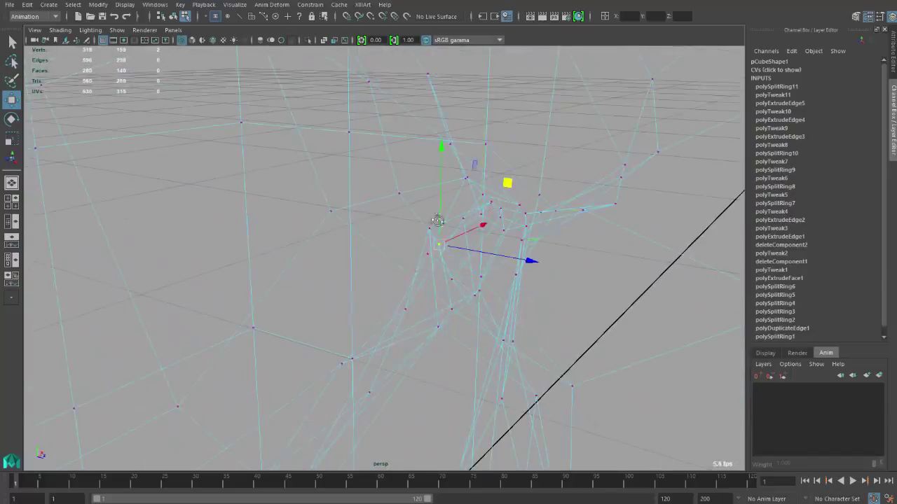
{"action": "mouse_move", "coordinate": [437, 221]}
{"action": "left_mouse_down", "text": "alt"}
{"action": "mouse_move", "coordinate": [554, 160]}
{"action": "mouse_move", "coordinate": [430, 203]}
{"action": "mouse_move", "coordinate": [460, 190]}
{"action": "mouse_move", "coordinate": [468, 196]}
{"action": "left_mouse_up", "text": "alt"}
Step: Shift the vertex on the upper edge of the lower lip's inner surface closer to the corner
{"action": "left_click", "coordinate": [640, 231]}
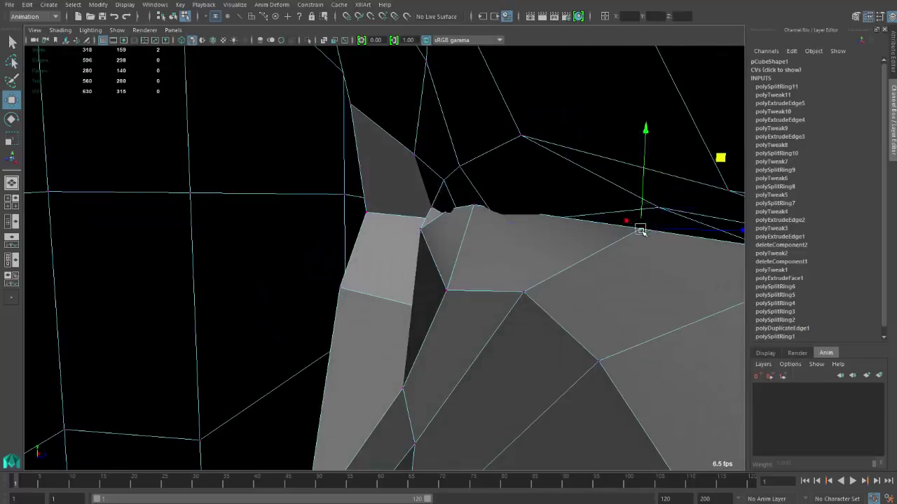
{"action": "scroll", "coordinate": [598, 242], "scroll_direction": "up", "scroll_amount": 3}
{"action": "scroll", "coordinate": [576, 232], "scroll_direction": "down", "scroll_amount": 3}
{"action": "left_click_drag", "start_coordinate": [591, 224], "coordinate": [677, 177], "text": "alt"}
{"action": "middle_click_drag", "start_coordinate": [677, 176], "coordinate": [534, 300]}
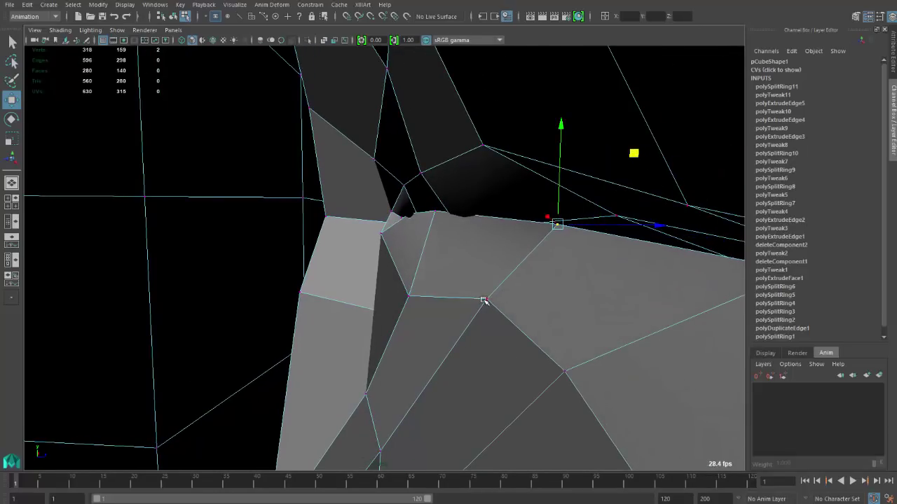
Step: Raise the row of vertices just below the upper edge of the lower lip's inner surface
{"action": "left_click", "coordinate": [413, 295]}
{"action": "middle_click_drag", "start_coordinate": [456, 230], "coordinate": [511, 248]}
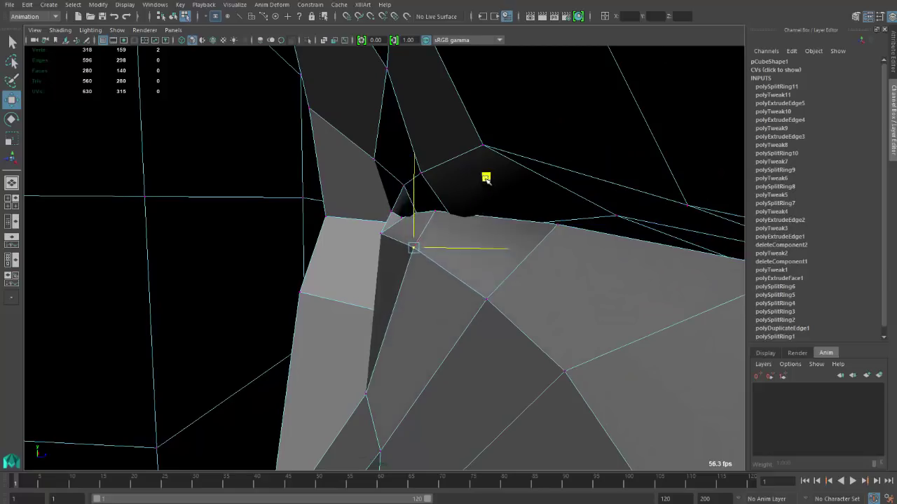
{"action": "left_click", "coordinate": [510, 330]}
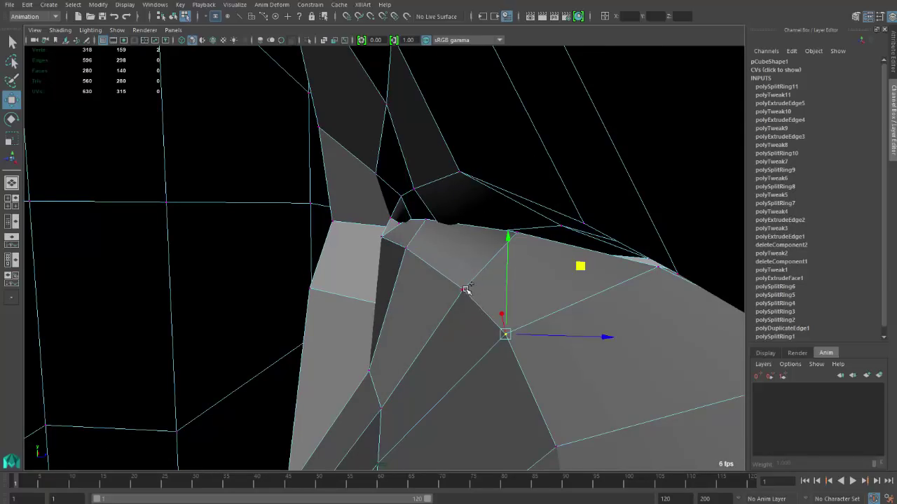
{"action": "left_click", "coordinate": [465, 289], "text": "shift"}
{"action": "left_click_drag", "start_coordinate": [481, 243], "coordinate": [482, 212]}
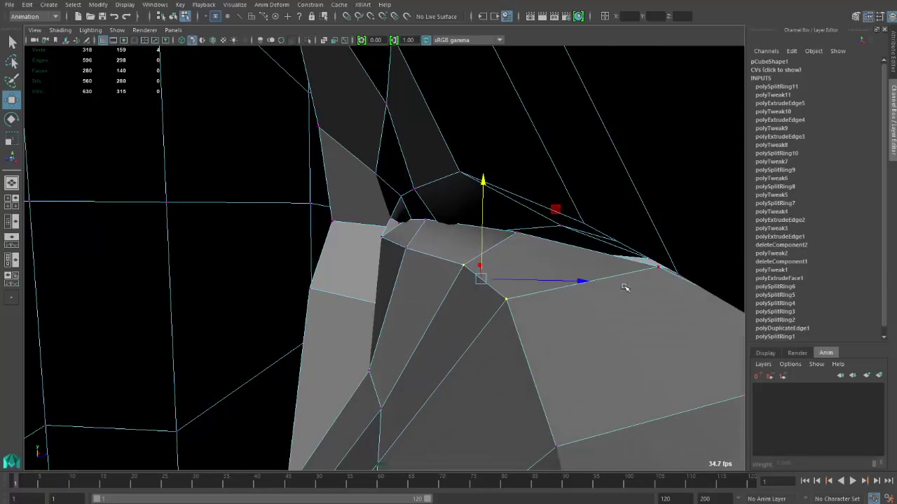
Step: From inside the mouth, slightly raise the inner-surface vertex just below the mouth corner
{"action": "left_click", "coordinate": [653, 271]}
{"action": "key", "text": "4"}
{"action": "mouse_move", "coordinate": [560, 240]}
{"action": "left_mouse_down", "text": "alt"}
{"action": "mouse_move", "coordinate": [525, 231]}
{"action": "mouse_move", "coordinate": [533, 199]}
{"action": "mouse_move", "coordinate": [494, 218]}
{"action": "mouse_move", "coordinate": [533, 249]}
{"action": "mouse_move", "coordinate": [483, 255]}
{"action": "left_mouse_up", "text": "alt"}
{"action": "left_click", "coordinate": [472, 281]}
{"action": "left_click", "coordinate": [456, 263]}
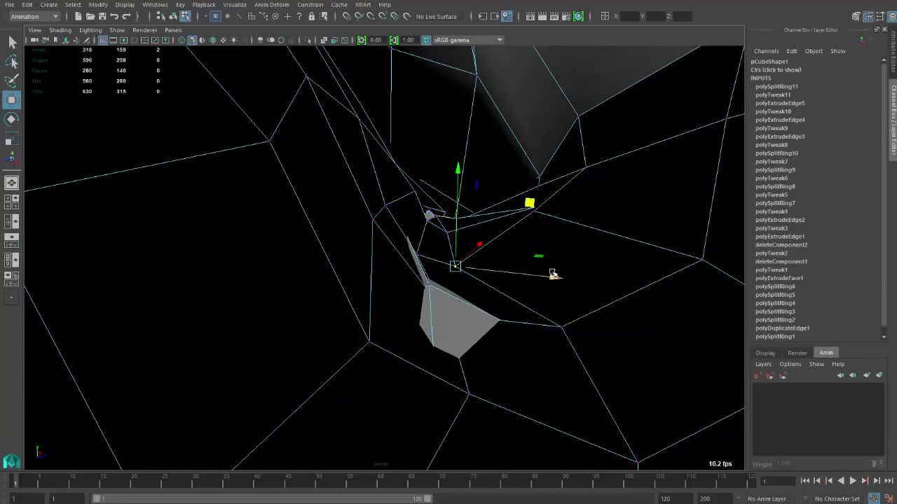
{"action": "left_click_drag", "start_coordinate": [539, 278], "coordinate": [512, 278], "text": "alt"}
{"action": "middle_click_drag", "start_coordinate": [600, 303], "coordinate": [610, 288]}
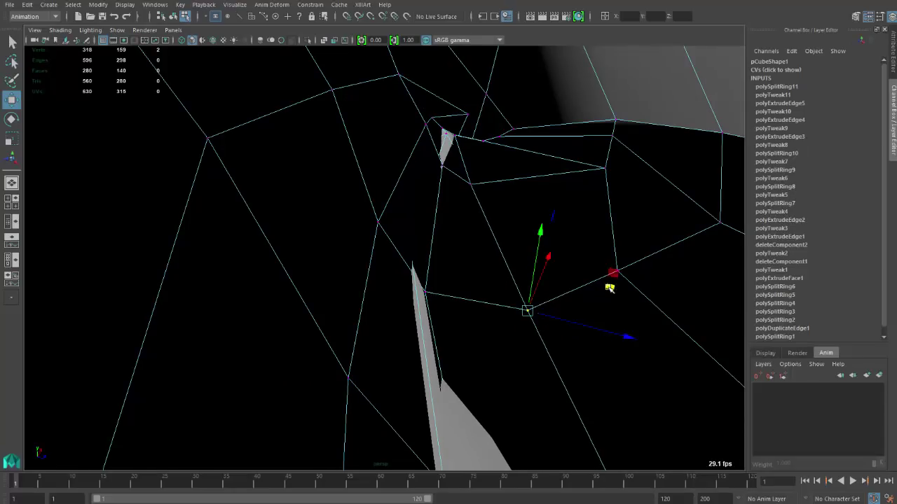
Step: Shift the neighbouring vertices on the mouth's inner surface one by one to even out their spacing around the corner
{"action": "left_click", "coordinate": [617, 272]}
{"action": "middle_click_drag", "start_coordinate": [691, 254], "coordinate": [721, 231]}
{"action": "left_click", "coordinate": [603, 167]}
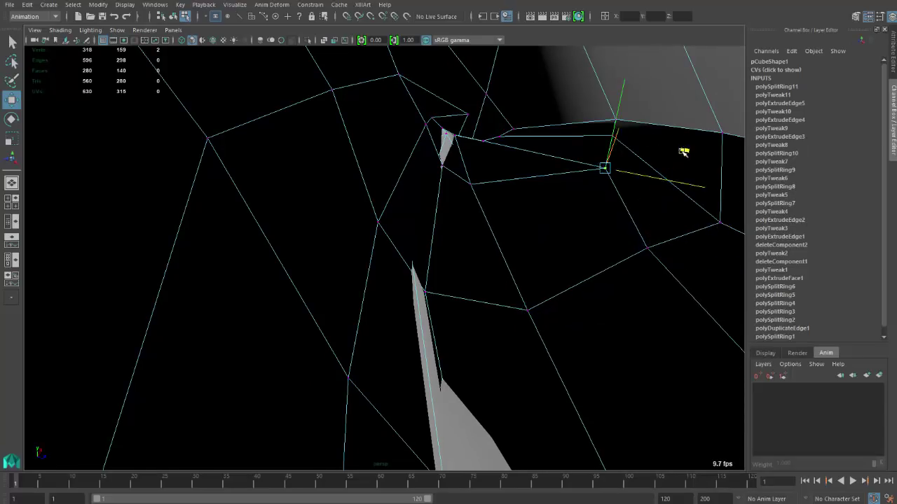
{"action": "middle_click_drag", "start_coordinate": [684, 152], "coordinate": [635, 158]}
{"action": "left_click", "coordinate": [455, 136]}
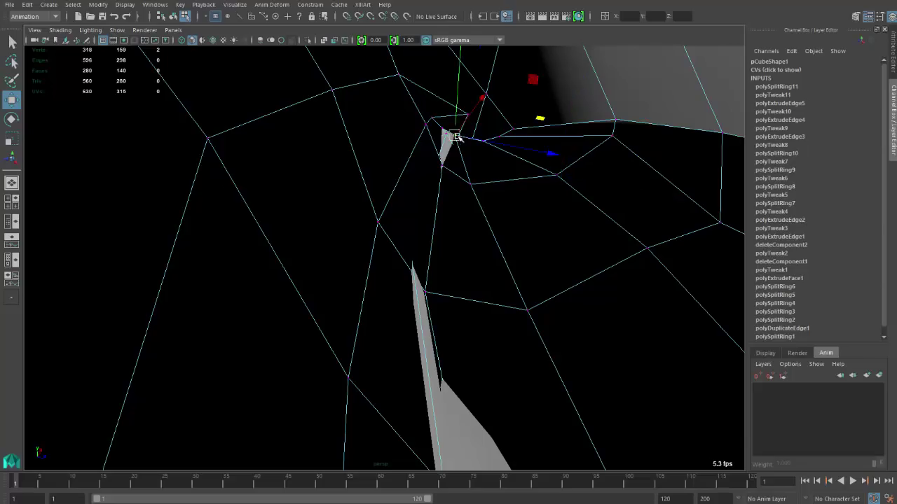
{"action": "left_click_drag", "start_coordinate": [456, 96], "coordinate": [557, 208], "text": "alt"}
{"action": "left_click", "coordinate": [555, 219]}
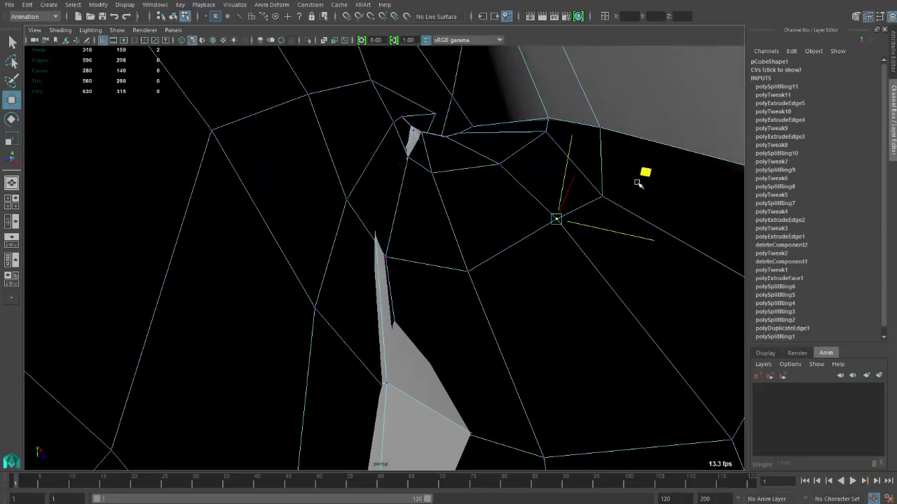
{"action": "middle_click_drag", "start_coordinate": [638, 184], "coordinate": [621, 189]}
{"action": "left_click", "coordinate": [602, 197]}
{"action": "middle_click_drag", "start_coordinate": [696, 148], "coordinate": [701, 120]}
Step: Move the upper lip's edge and border vertices beside the mouth corner outward and back
{"action": "left_click_drag", "start_coordinate": [700, 119], "coordinate": [421, 180], "text": "alt"}
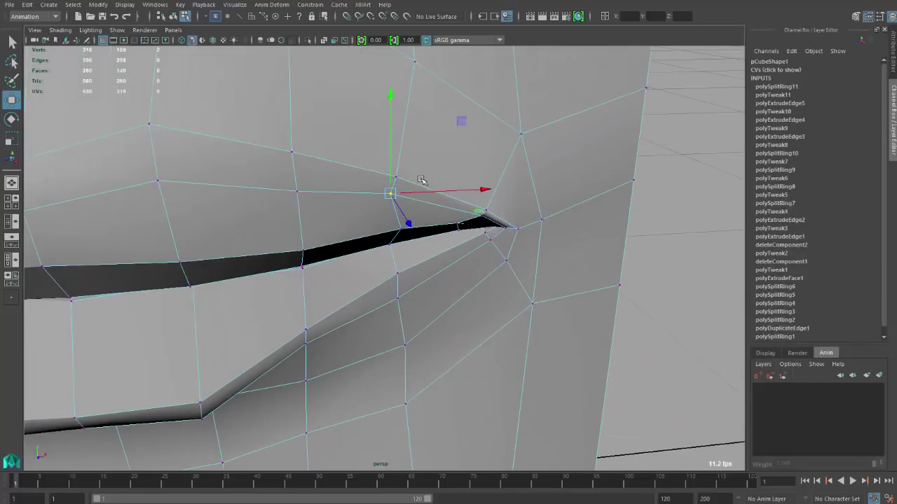
{"action": "left_click_drag", "start_coordinate": [192, 224], "coordinate": [391, 200], "text": "alt"}
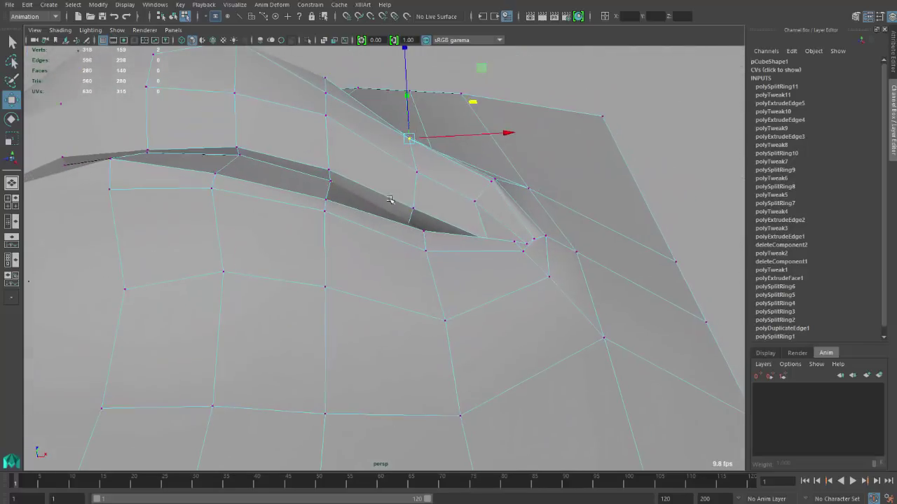
{"action": "left_click", "coordinate": [475, 205]}
{"action": "left_click_drag", "start_coordinate": [475, 205], "coordinate": [548, 150], "text": "alt"}
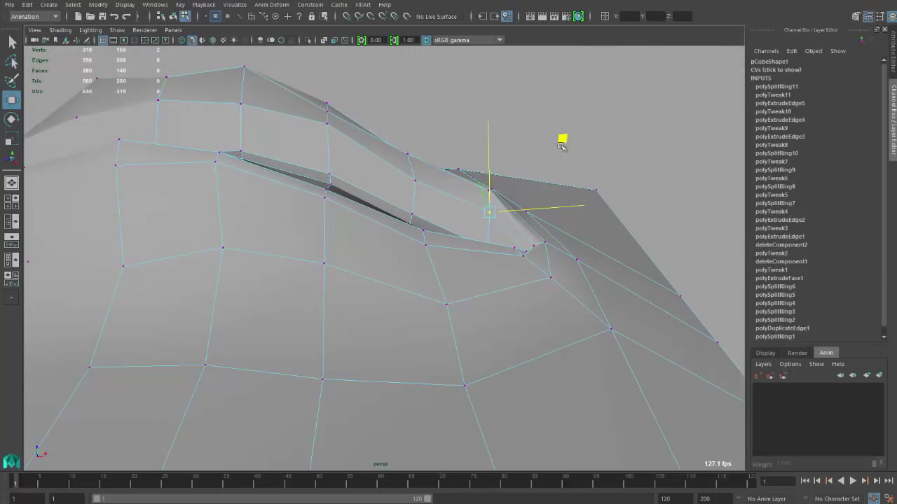
{"action": "left_click_drag", "start_coordinate": [489, 195], "coordinate": [493, 176], "text": "alt"}
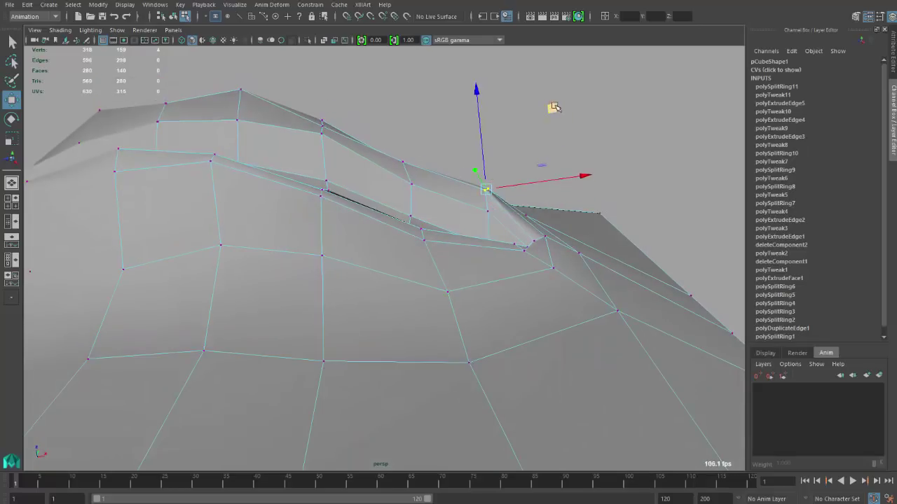
{"action": "middle_click_drag", "start_coordinate": [554, 108], "coordinate": [564, 124]}
Step: Fine-tune the vertex on the upper lip's lower edge nearest the corner, nudging it further outward and back
{"action": "left_click_drag", "start_coordinate": [470, 210], "coordinate": [501, 194], "text": "alt"}
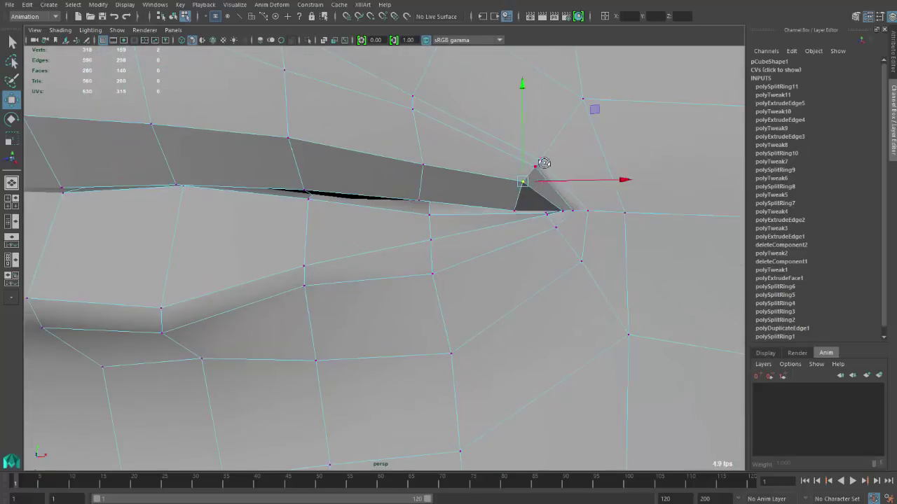
{"action": "left_click_drag", "start_coordinate": [536, 168], "coordinate": [551, 159], "text": "alt"}
{"action": "middle_click_drag", "start_coordinate": [578, 120], "coordinate": [589, 127]}
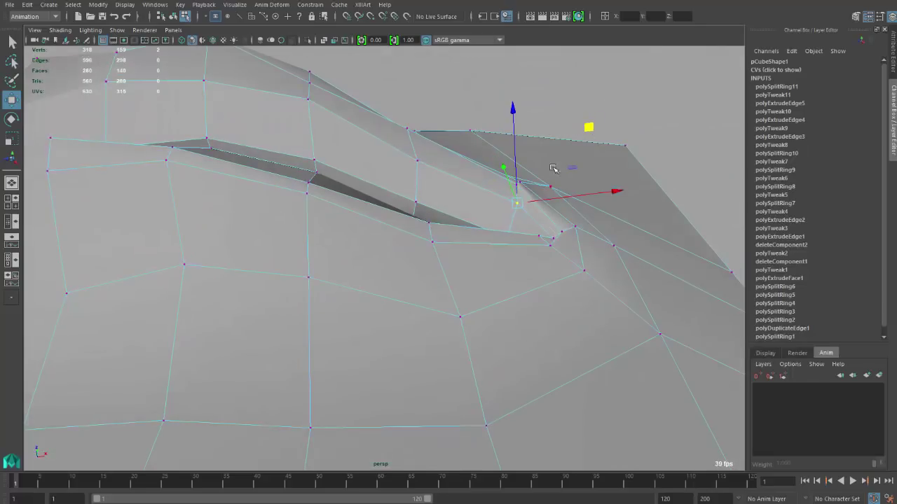
{"action": "left_click_drag", "start_coordinate": [591, 104], "coordinate": [566, 96], "text": "alt"}
{"action": "middle_click_drag", "start_coordinate": [566, 96], "coordinate": [580, 109]}
{"action": "left_click_drag", "start_coordinate": [580, 109], "coordinate": [601, 88], "text": "alt"}
Step: Shift the upper lip's border vertices one column in from the mouth corner outward and back
{"action": "left_click", "coordinate": [387, 99]}
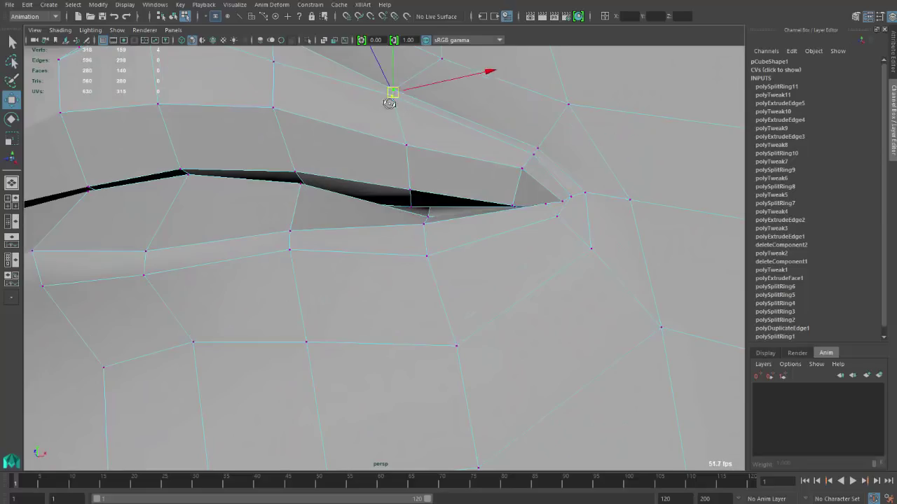
{"action": "left_click_drag", "start_coordinate": [382, 80], "coordinate": [460, 96], "text": "alt"}
{"action": "middle_click_drag", "start_coordinate": [440, 55], "coordinate": [460, 64]}
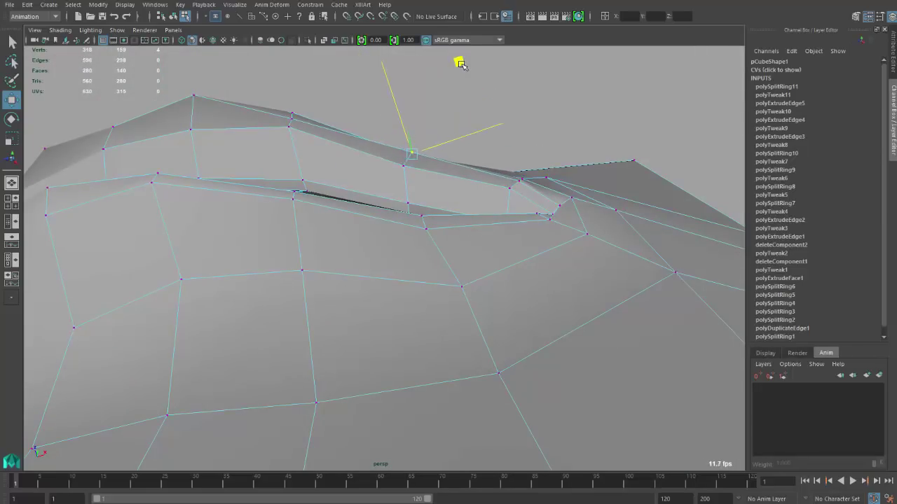
Step: Pull the lip vertex just inside the mouth corner forward and slightly up in side view
{"action": "left_click_drag", "start_coordinate": [278, 131], "coordinate": [470, 223], "text": "alt"}
{"action": "left_click", "coordinate": [543, 210]}
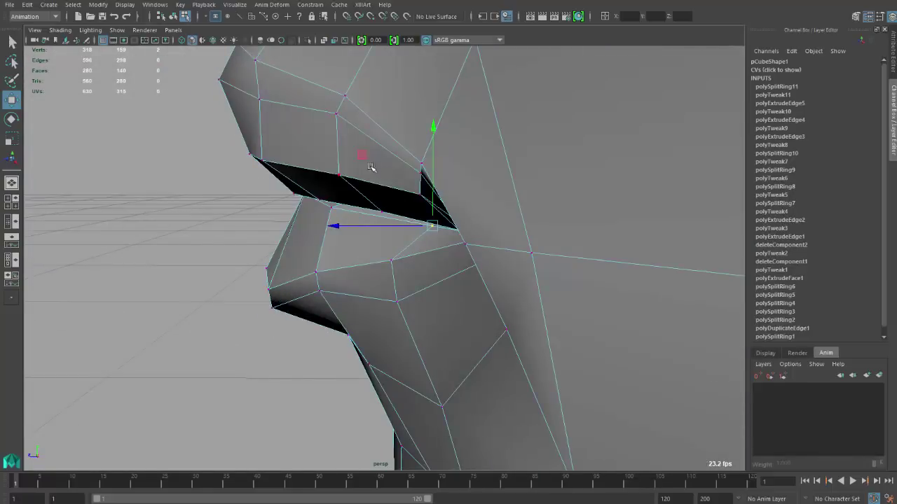
{"action": "middle_click_drag", "start_coordinate": [360, 154], "coordinate": [338, 143]}
{"action": "left_click_drag", "start_coordinate": [338, 144], "coordinate": [332, 170], "text": "alt"}
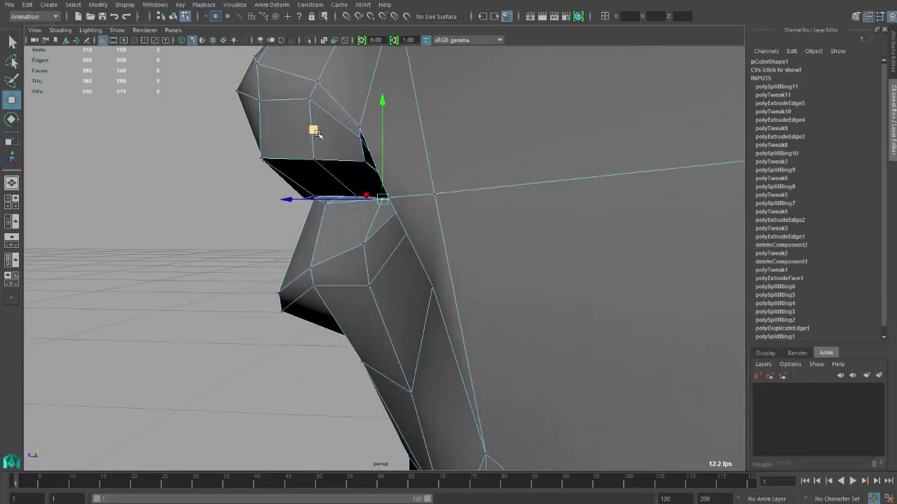
Step: From behind, reposition the vertices along the upper edge of the lower lip's inner surface, raising them toward the lip opening
{"action": "left_click_drag", "start_coordinate": [317, 134], "coordinate": [439, 227], "text": "alt"}
{"action": "left_click_drag", "start_coordinate": [382, 256], "coordinate": [332, 185], "text": "alt"}
{"action": "left_click_drag", "start_coordinate": [392, 192], "coordinate": [511, 168], "text": "alt"}
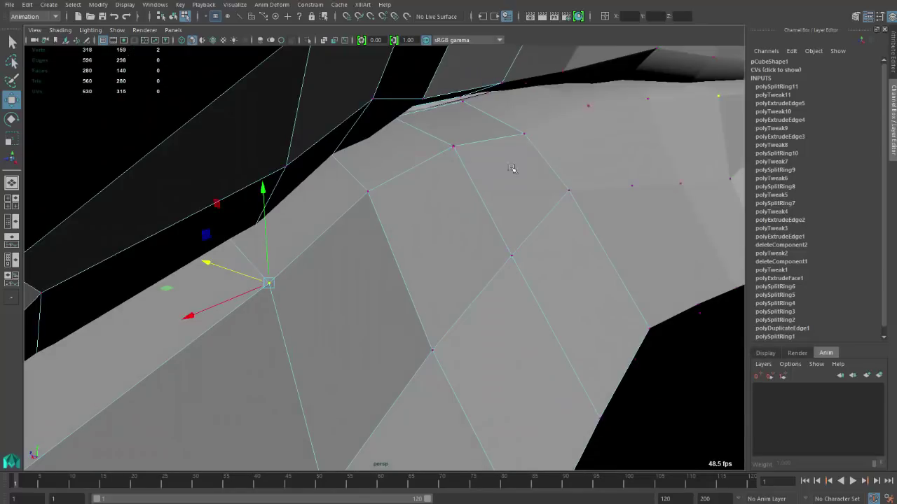
{"action": "left_click", "coordinate": [524, 133]}
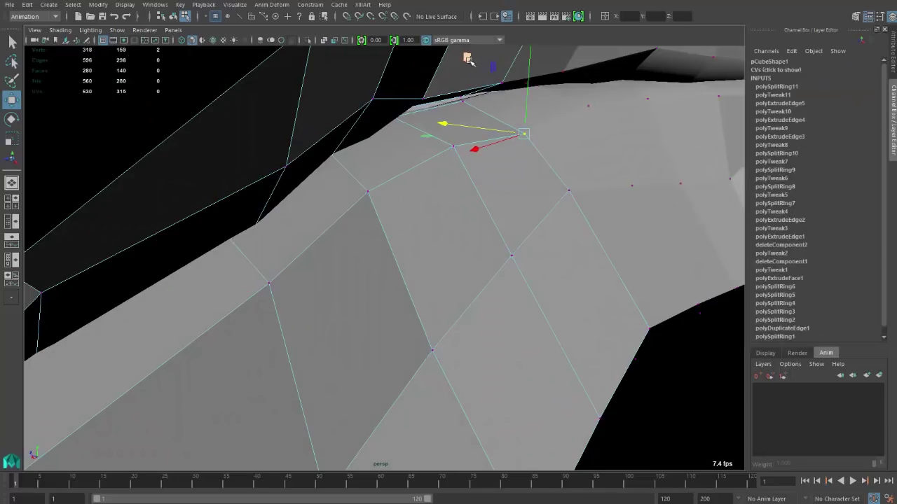
{"action": "middle_click_drag", "start_coordinate": [469, 60], "coordinate": [459, 49]}
{"action": "left_click", "coordinate": [464, 101]}
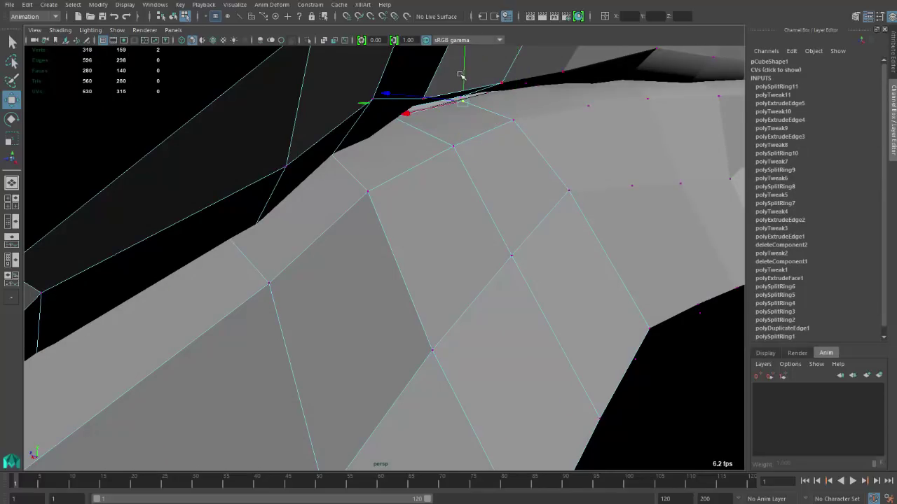
{"action": "left_click_drag", "start_coordinate": [472, 100], "coordinate": [490, 124], "text": "alt"}
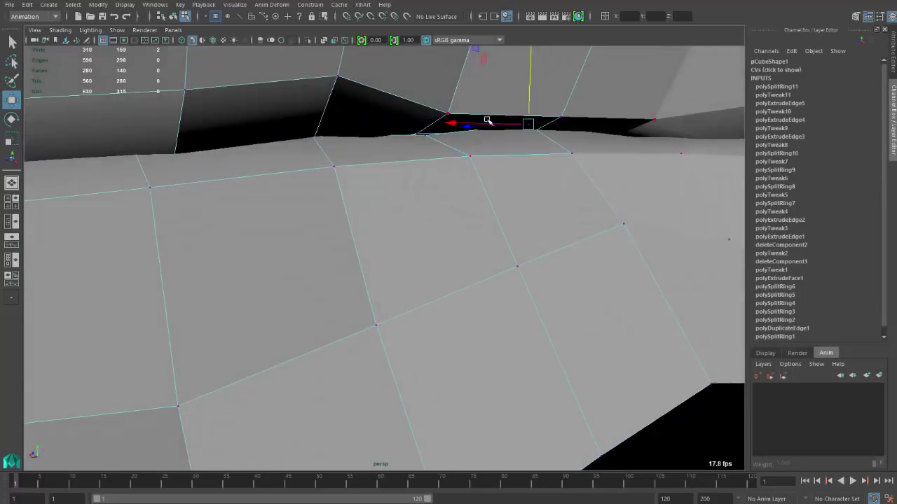
Step: Pick the hidden centre-line vertex between the lips through wireframe and check its position from the side in shaded view
{"action": "key", "text": "4"}
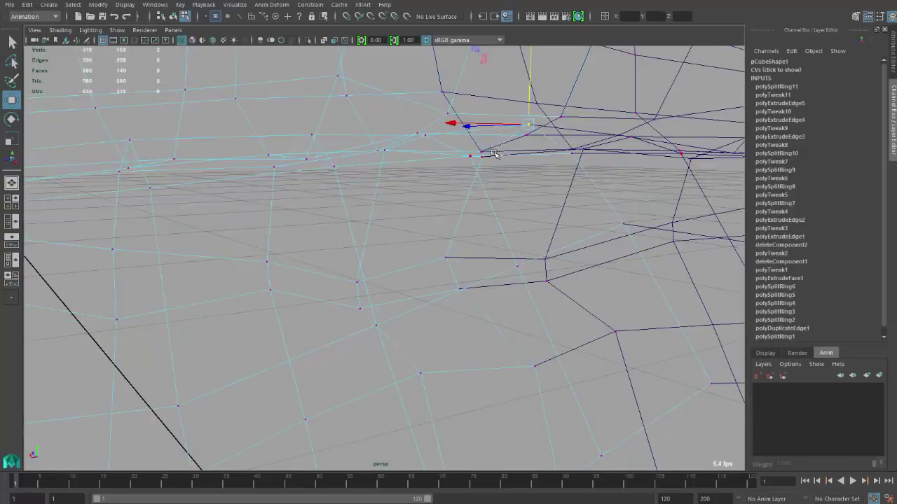
{"action": "left_click", "coordinate": [481, 148]}
{"action": "left_click", "coordinate": [480, 151]}
{"action": "mouse_move", "coordinate": [481, 151]}
{"action": "left_mouse_down", "text": "alt"}
{"action": "mouse_move", "coordinate": [443, 231]}
{"action": "mouse_move", "coordinate": [420, 231]}
{"action": "left_mouse_up", "text": "alt"}
{"action": "key", "text": "5"}
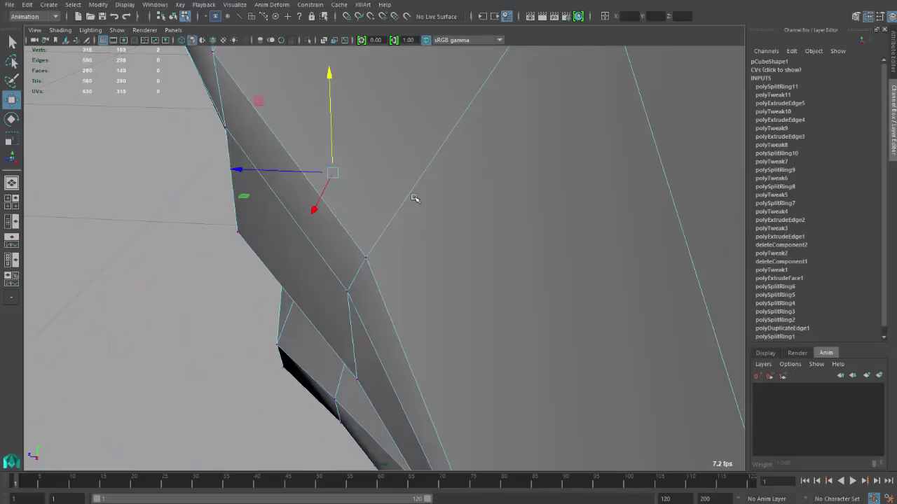
Step: Return to object selection and examine the overall mouth shape in smooth preview from several angles
{"action": "right_click_drag", "start_coordinate": [414, 198], "coordinate": [358, 233], "text": "alt"}
{"action": "left_click_drag", "start_coordinate": [358, 233], "coordinate": [457, 201], "text": "alt"}
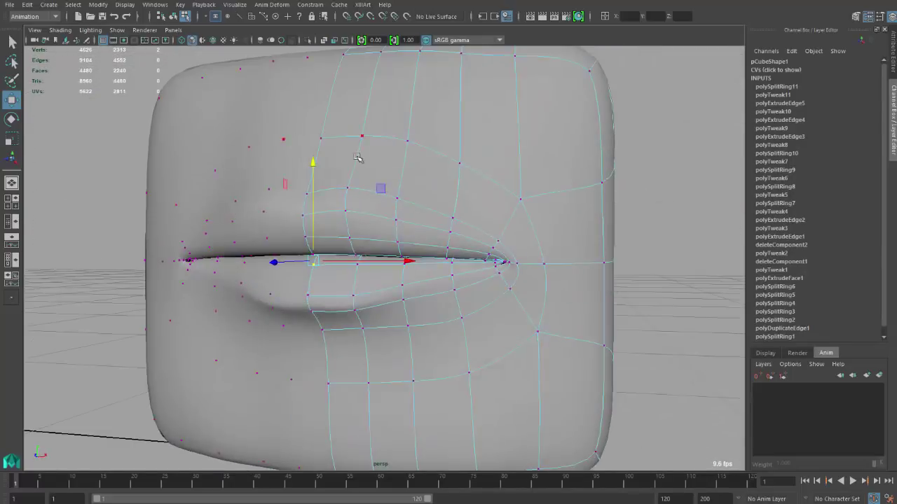
{"action": "right_click_drag", "start_coordinate": [357, 158], "coordinate": [412, 140]}
{"action": "right_click_drag", "start_coordinate": [412, 140], "coordinate": [379, 175], "text": "alt"}
{"action": "left_click_drag", "start_coordinate": [378, 175], "coordinate": [420, 281], "text": "alt"}
{"action": "left_click", "coordinate": [561, 250]}
{"action": "left_click", "coordinate": [381, 281]}
{"action": "key", "text": "1"}
{"action": "key", "text": "3"}
Step: Select the column of lip vertices midway to the corner through wireframe and pull it slightly forward
{"action": "right_click_drag", "start_coordinate": [430, 248], "coordinate": [384, 248]}
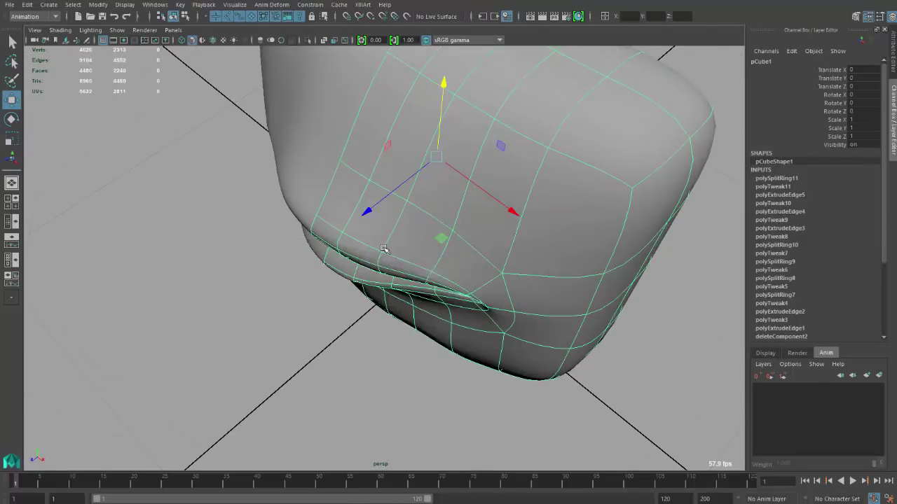
{"action": "key", "text": "1"}
{"action": "left_click_drag", "start_coordinate": [384, 249], "coordinate": [476, 258], "text": "alt"}
{"action": "key", "text": "4"}
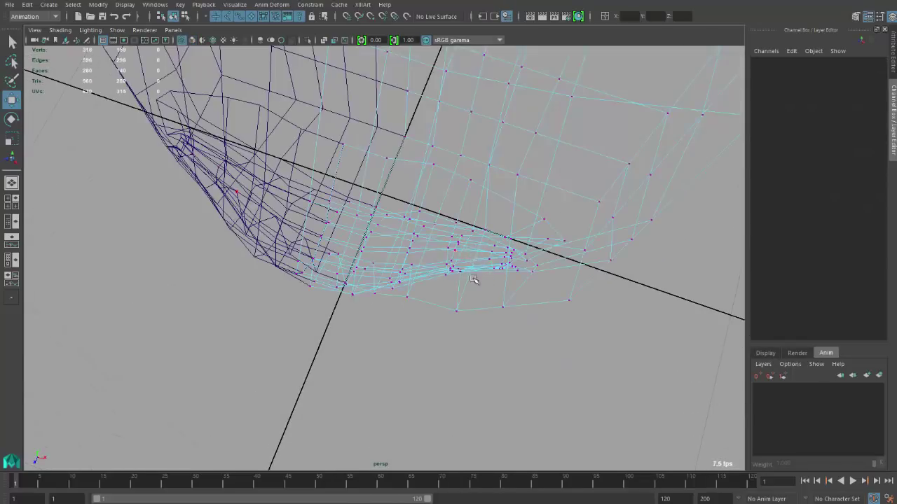
{"action": "left_click", "coordinate": [437, 221]}
{"action": "mouse_move", "coordinate": [437, 221]}
{"action": "left_mouse_down", "text": "alt"}
{"action": "mouse_move", "coordinate": [486, 196]}
{"action": "mouse_move", "coordinate": [424, 210]}
{"action": "mouse_move", "coordinate": [380, 397]}
{"action": "mouse_move", "coordinate": [338, 335]}
{"action": "left_mouse_up", "text": "alt"}
{"action": "key", "text": "5"}
{"action": "middle_click_drag", "start_coordinate": [339, 334], "coordinate": [330, 338]}
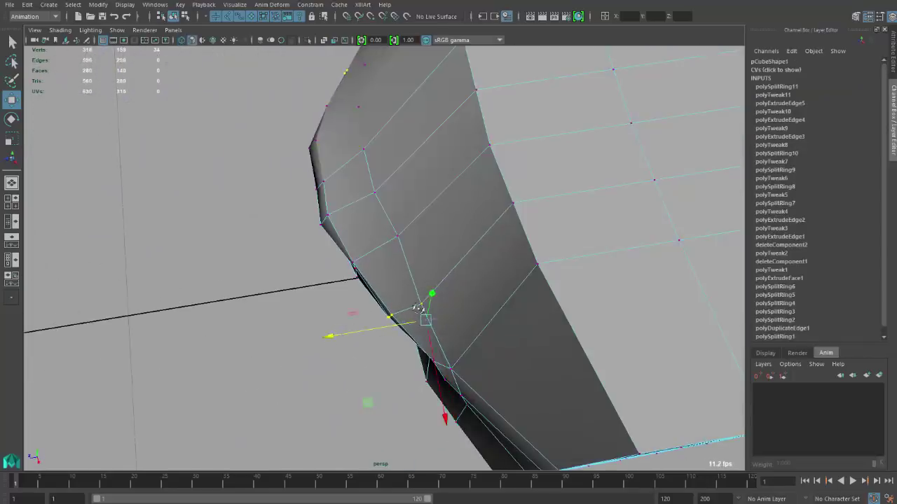
Step: Select the cluster of vertices around the mouth corner through wireframe and push it slightly back
{"action": "left_click_drag", "start_coordinate": [419, 308], "coordinate": [558, 366], "text": "alt"}
{"action": "key", "text": "4"}
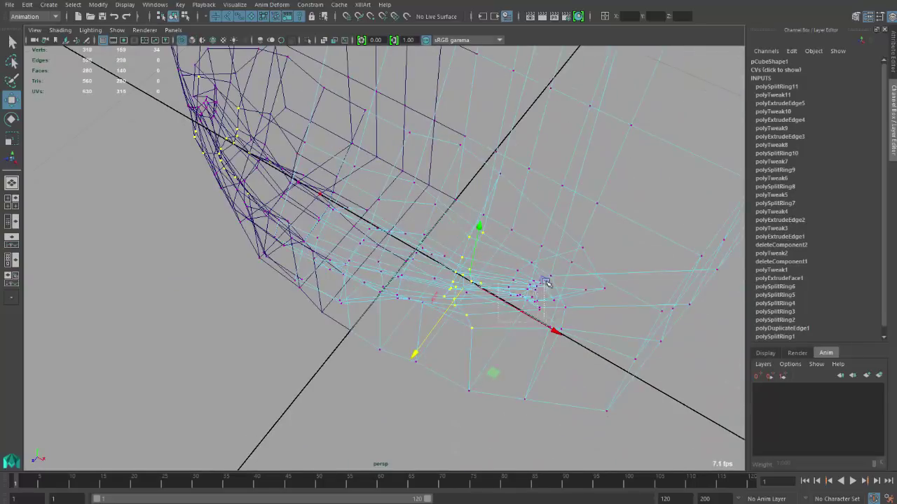
{"action": "mouse_move", "coordinate": [545, 283]}
{"action": "left_mouse_down", "text": "alt"}
{"action": "mouse_move", "coordinate": [460, 314]}
{"action": "mouse_move", "coordinate": [434, 341]}
{"action": "mouse_move", "coordinate": [384, 354]}
{"action": "left_mouse_up", "text": "alt"}
{"action": "key", "text": "5"}
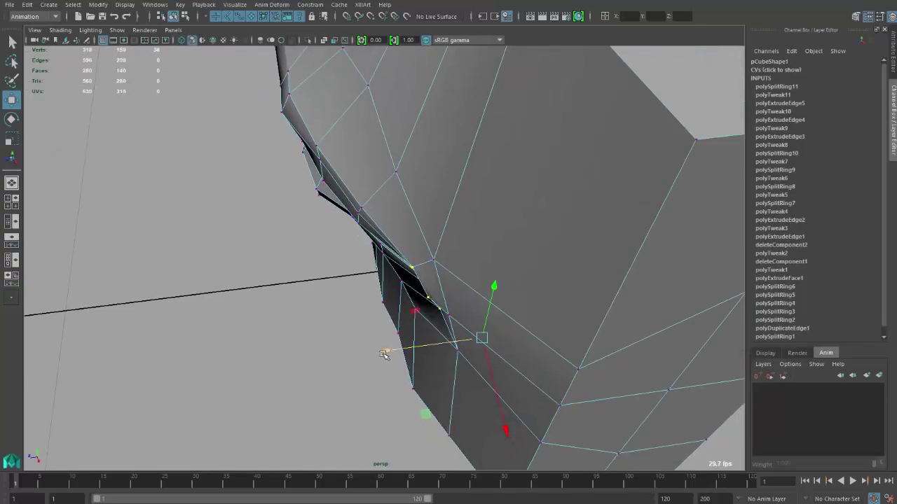
{"action": "middle_click_drag", "start_coordinate": [384, 354], "coordinate": [390, 349]}
Step: Adjust the front-to-back position of the single vertex just outside the mouth corner
{"action": "left_click_drag", "start_coordinate": [391, 349], "coordinate": [424, 268], "text": "alt"}
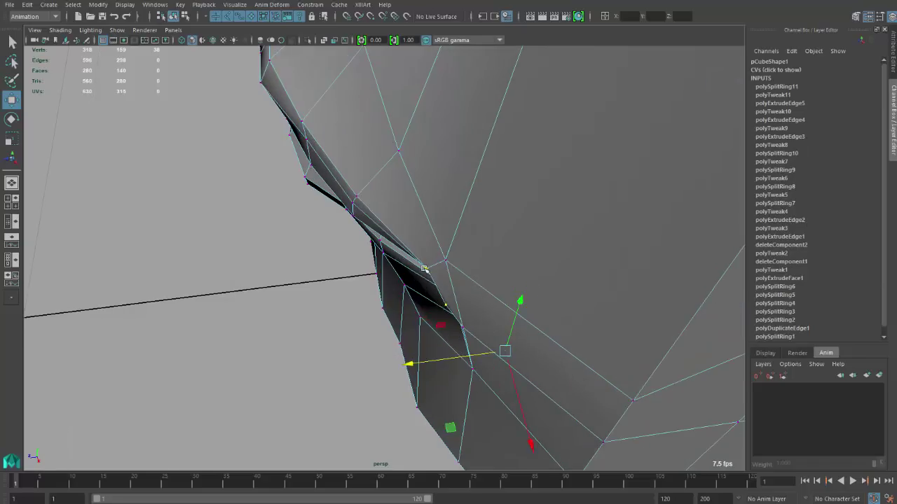
{"action": "left_click", "coordinate": [443, 307]}
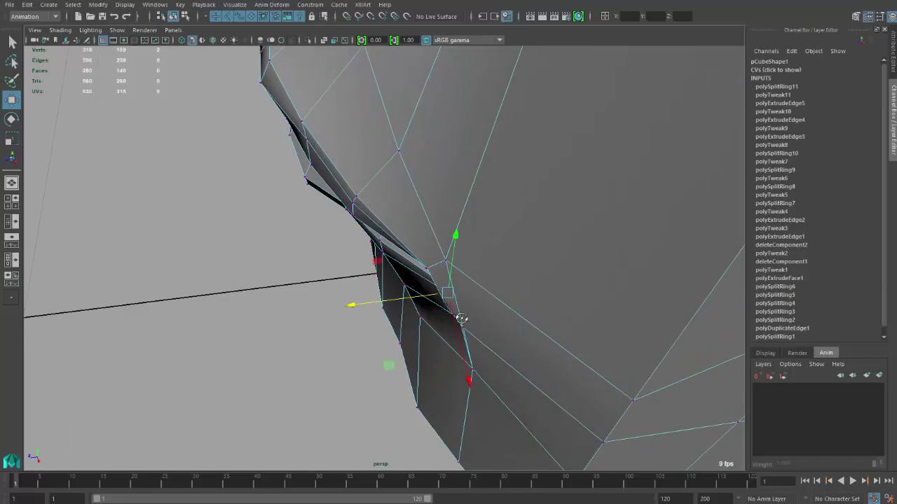
{"action": "left_click_drag", "start_coordinate": [462, 319], "coordinate": [495, 251], "text": "alt"}
{"action": "left_click_drag", "start_coordinate": [472, 216], "coordinate": [418, 181], "text": "alt"}
{"action": "left_click_drag", "start_coordinate": [504, 205], "coordinate": [471, 204]}
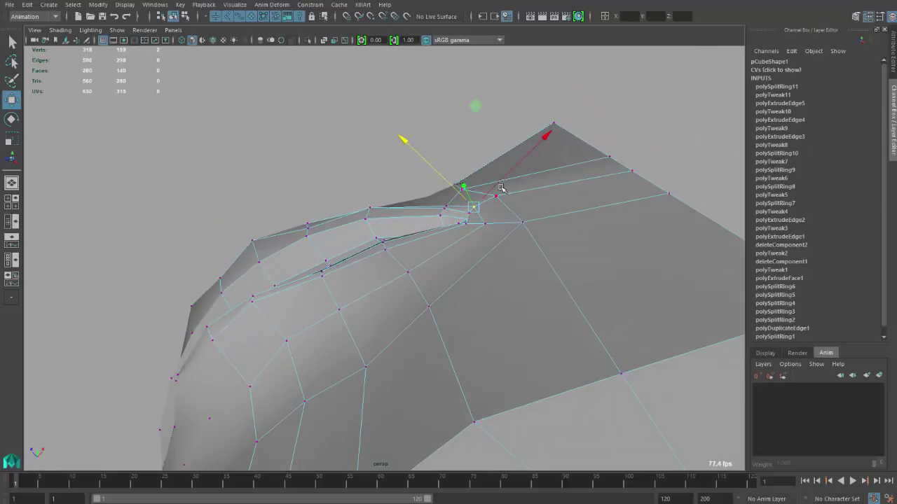
Step: Check the reshaped mouth corner in smooth preview from below and from the front
{"action": "key", "text": "3"}
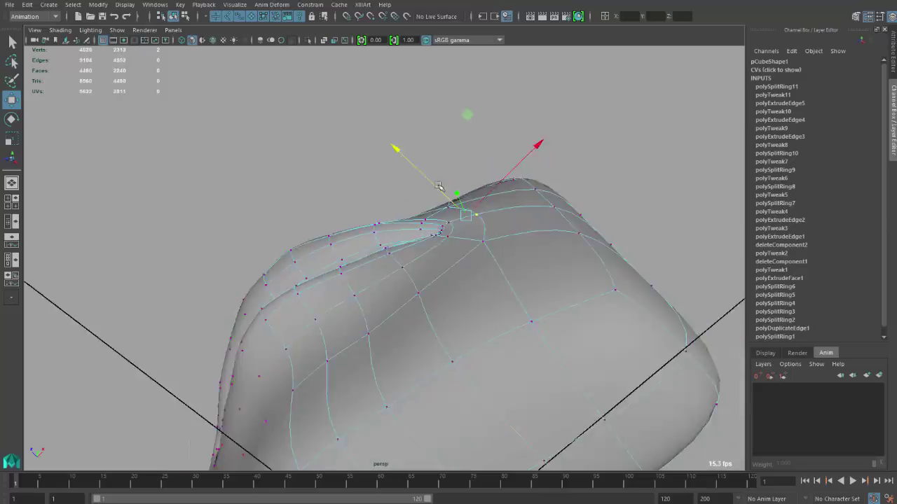
{"action": "left_click_drag", "start_coordinate": [462, 163], "coordinate": [468, 278], "text": "alt"}
{"action": "right_click_drag", "start_coordinate": [468, 278], "coordinate": [408, 170], "text": "alt"}
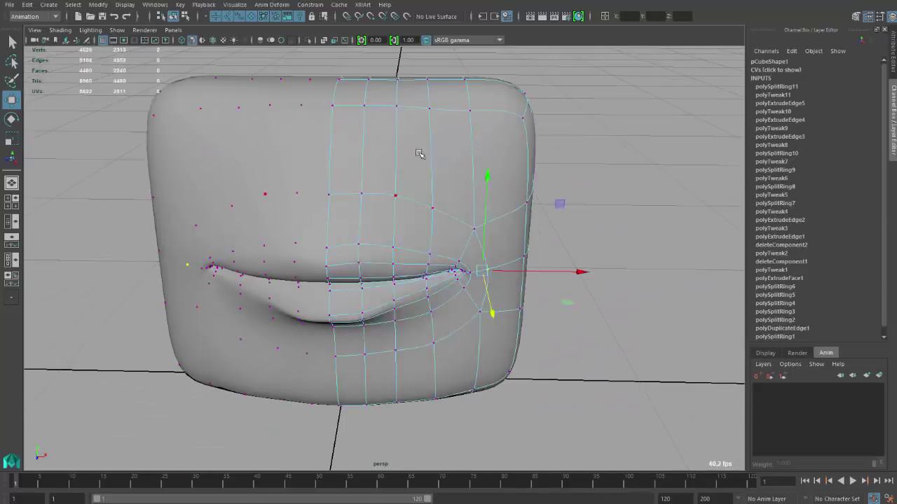
{"action": "left_click", "coordinate": [565, 226]}
{"action": "left_click_drag", "start_coordinate": [564, 227], "coordinate": [357, 136], "text": "alt"}
Step: Turn smoothing off and inspect the faces inside the lip opening in face selection mode
{"action": "left_click", "coordinate": [384, 218]}
{"action": "key", "text": "1"}
{"action": "left_click_drag", "start_coordinate": [384, 218], "coordinate": [360, 227], "text": "alt"}
{"action": "right_click", "coordinate": [360, 226]}
{"action": "left_click", "coordinate": [360, 257]}
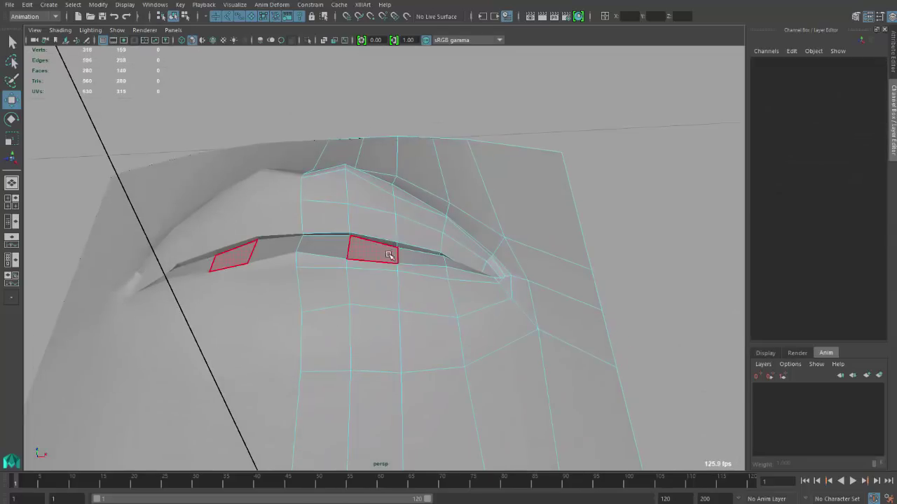
{"action": "left_click", "coordinate": [390, 260]}
{"action": "left_click_drag", "start_coordinate": [390, 260], "coordinate": [354, 248], "text": "alt"}
Step: Switch to vertex selection with smoothing off and adjust the vertex on the front of the lower lip near the centre
{"action": "right_click_drag", "start_coordinate": [354, 248], "coordinate": [317, 248]}
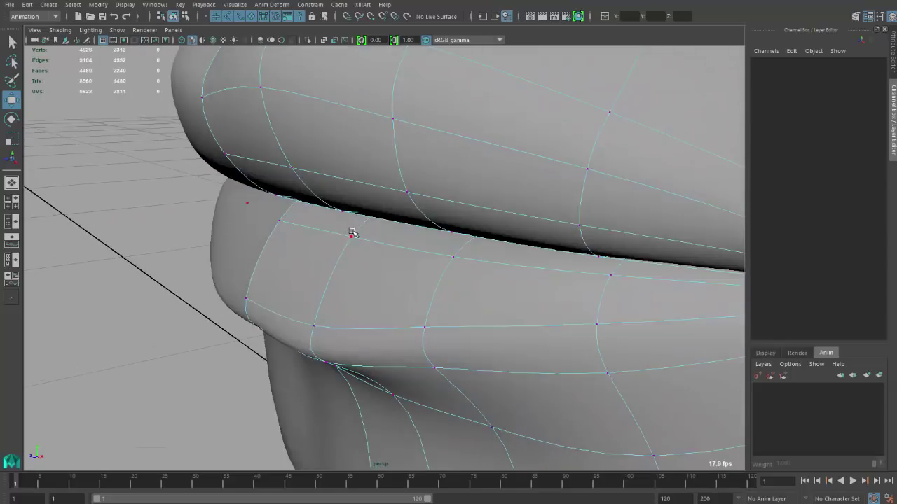
{"action": "left_click", "coordinate": [352, 233]}
{"action": "scroll", "coordinate": [353, 233], "scroll_direction": "down", "scroll_amount": 2}
{"action": "key", "text": "1"}
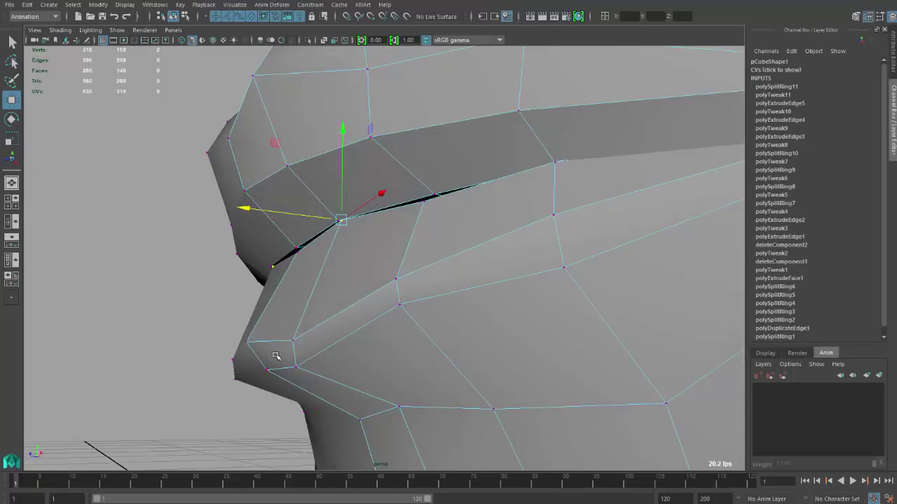
{"action": "left_click_drag", "start_coordinate": [254, 343], "coordinate": [234, 325], "text": "alt"}
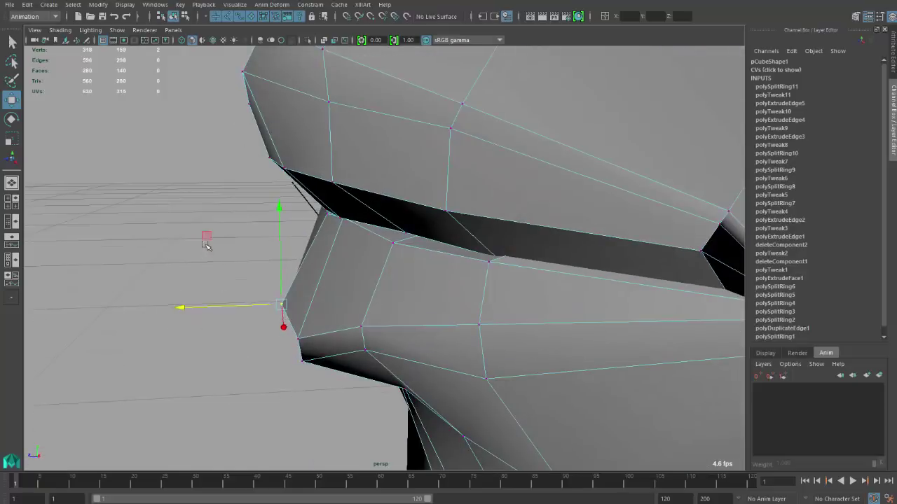
{"action": "middle_click_drag", "start_coordinate": [205, 244], "coordinate": [213, 246]}
{"action": "left_click_drag", "start_coordinate": [262, 252], "coordinate": [221, 268], "text": "alt"}
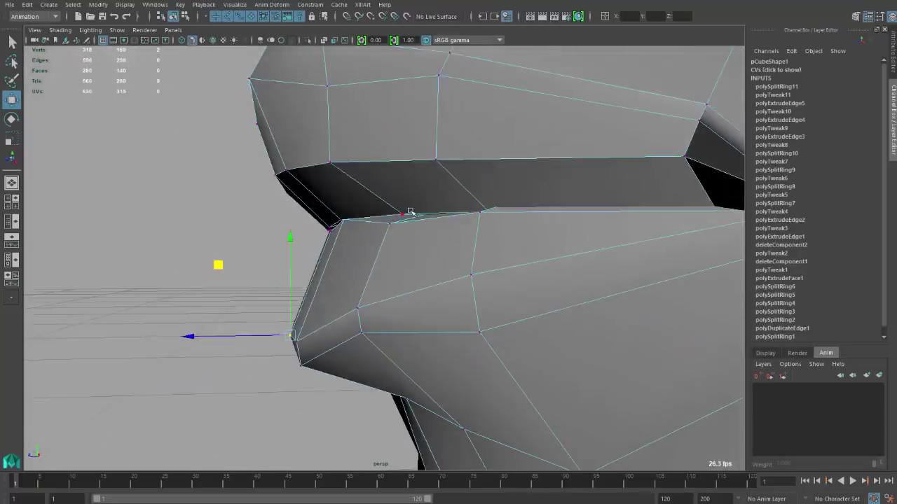
Step: Reposition the vertices along the inner edge of the lower lip near the centre and turn on smooth preview
{"action": "left_click_drag", "start_coordinate": [324, 152], "coordinate": [303, 172], "text": "alt"}
{"action": "middle_click_drag", "start_coordinate": [302, 172], "coordinate": [303, 167]}
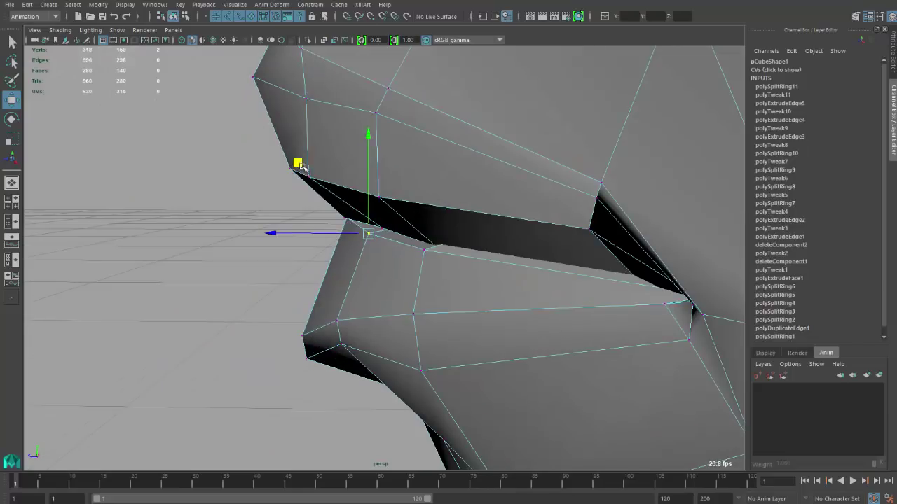
{"action": "left_click", "coordinate": [420, 251]}
{"action": "key", "text": "3"}
Step: Lower the vertex just beneath the mouth corner and the vertex below the outer lower lip
{"action": "left_click_drag", "start_coordinate": [422, 260], "coordinate": [544, 276], "text": "alt"}
{"action": "left_click", "coordinate": [500, 282]}
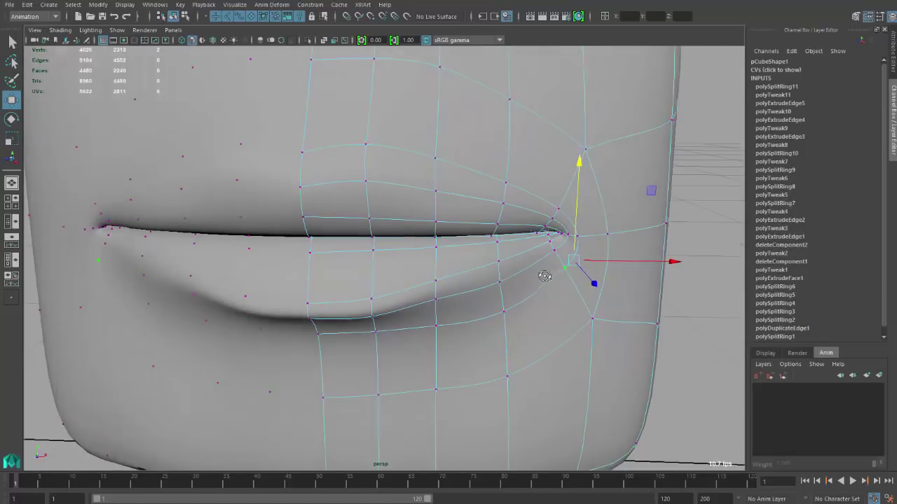
{"action": "middle_click_drag", "start_coordinate": [645, 199], "coordinate": [638, 218]}
{"action": "left_click", "coordinate": [504, 313]}
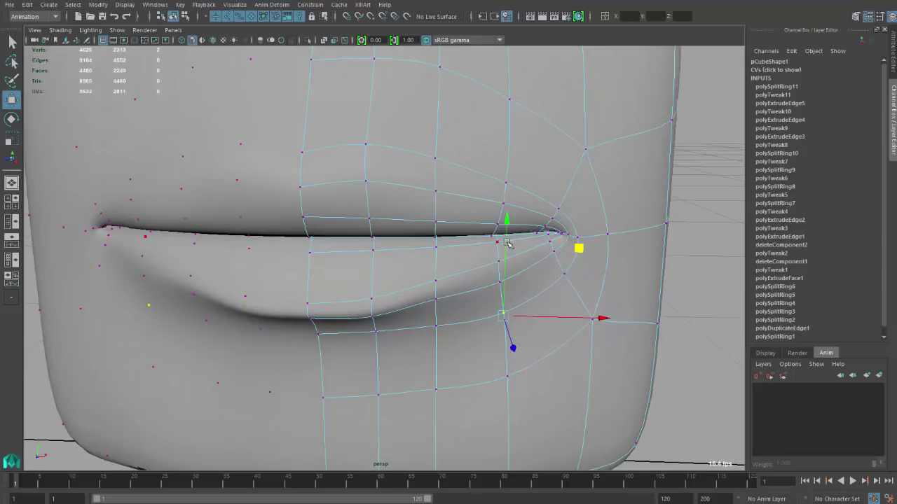
{"action": "left_click_drag", "start_coordinate": [505, 239], "coordinate": [505, 250]}
Step: Turn smoothing off and even out the vertex rows beneath the outer lower lip, then adjust the vertex on the lip's lower rim
{"action": "left_click_drag", "start_coordinate": [485, 225], "coordinate": [502, 235], "text": "alt"}
{"action": "key", "text": "1"}
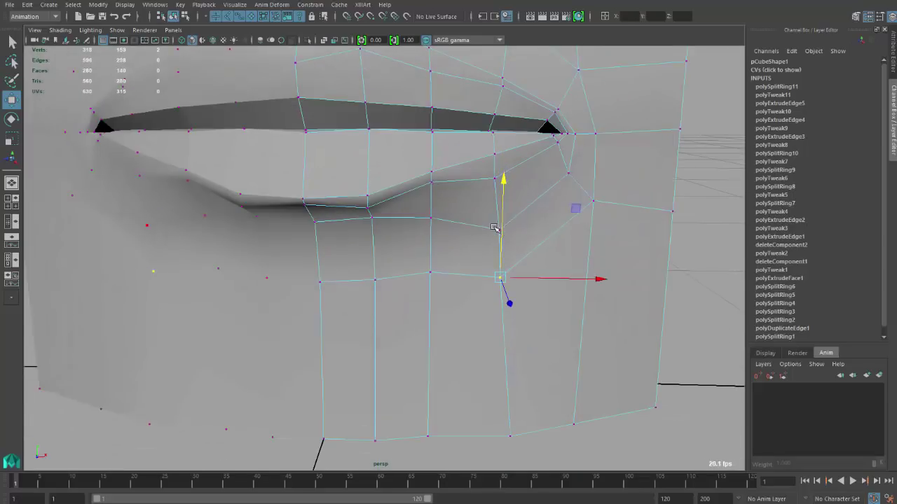
{"action": "left_click", "coordinate": [499, 229]}
{"action": "left_click_drag", "start_coordinate": [503, 189], "coordinate": [497, 179]}
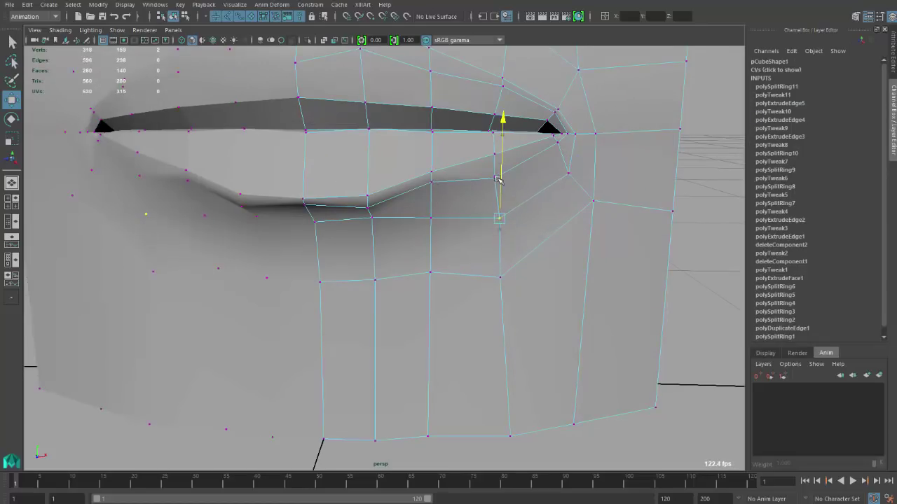
{"action": "left_click", "coordinate": [604, 202]}
{"action": "left_click_drag", "start_coordinate": [595, 166], "coordinate": [594, 181]}
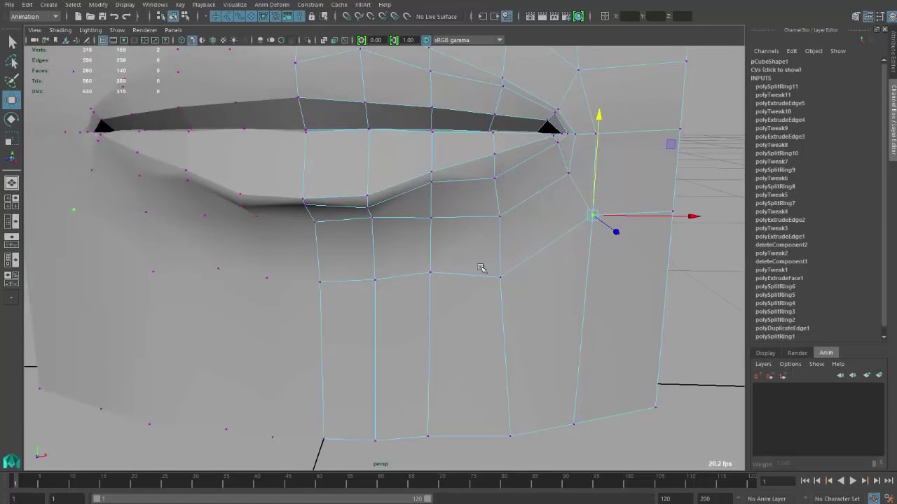
{"action": "left_click", "coordinate": [500, 278]}
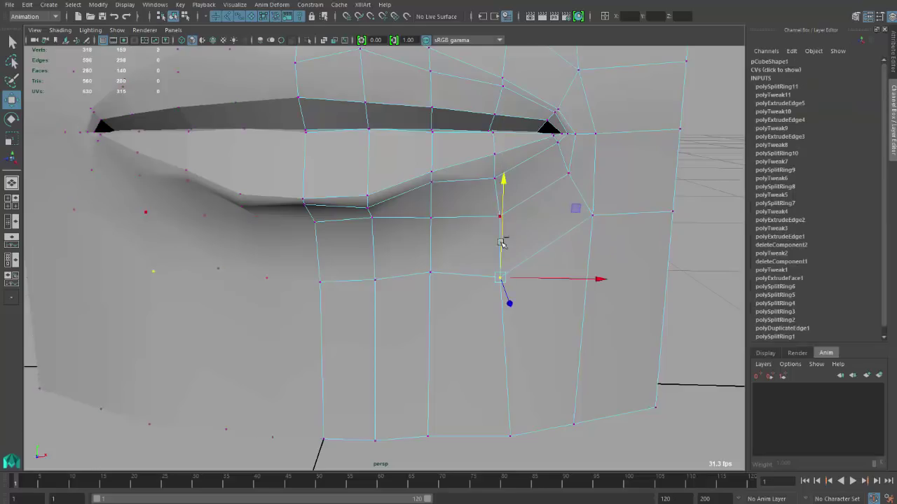
{"action": "scroll", "coordinate": [330, 218], "scroll_direction": "down", "scroll_amount": 3}
{"action": "middle_click_drag", "start_coordinate": [330, 218], "coordinate": [358, 274], "text": "alt"}
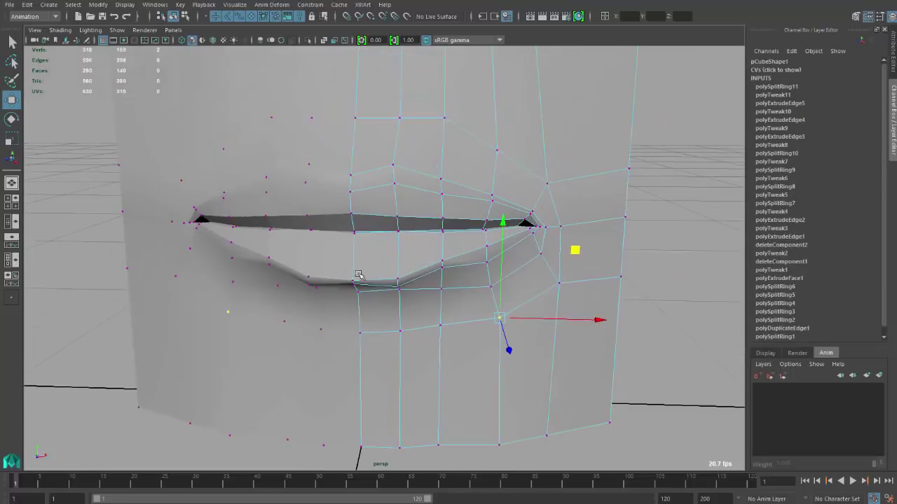
{"action": "left_click", "coordinate": [442, 267]}
{"action": "left_click_drag", "start_coordinate": [442, 232], "coordinate": [519, 251]}
Step: Check the reshaped lips from several angles, comparing the smoothed and unsmoothed mesh
{"action": "scroll", "coordinate": [448, 253], "scroll_direction": "down", "scroll_amount": 3}
{"action": "right_click_drag", "start_coordinate": [497, 250], "coordinate": [549, 237]}
{"action": "key", "text": "3"}
{"action": "left_click_drag", "start_coordinate": [548, 237], "coordinate": [500, 285], "text": "alt"}
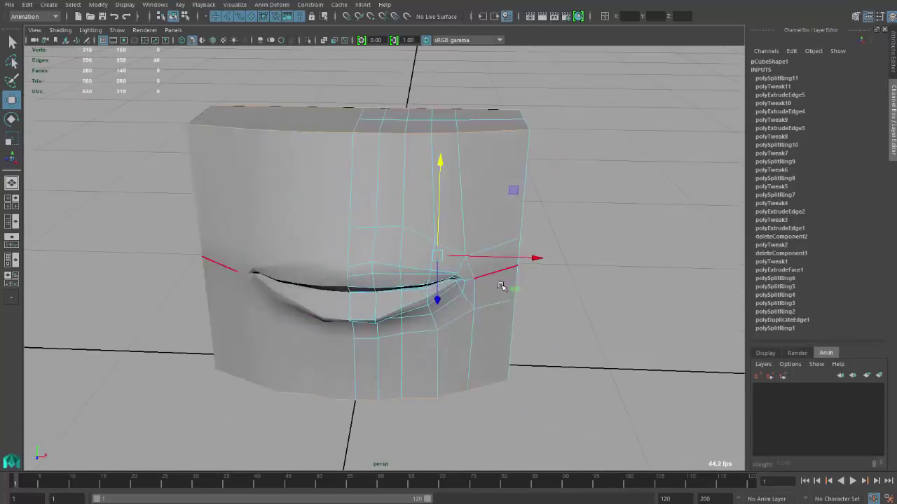
{"action": "left_click", "coordinate": [574, 324]}
{"action": "left_click_drag", "start_coordinate": [574, 323], "coordinate": [424, 236], "text": "alt"}
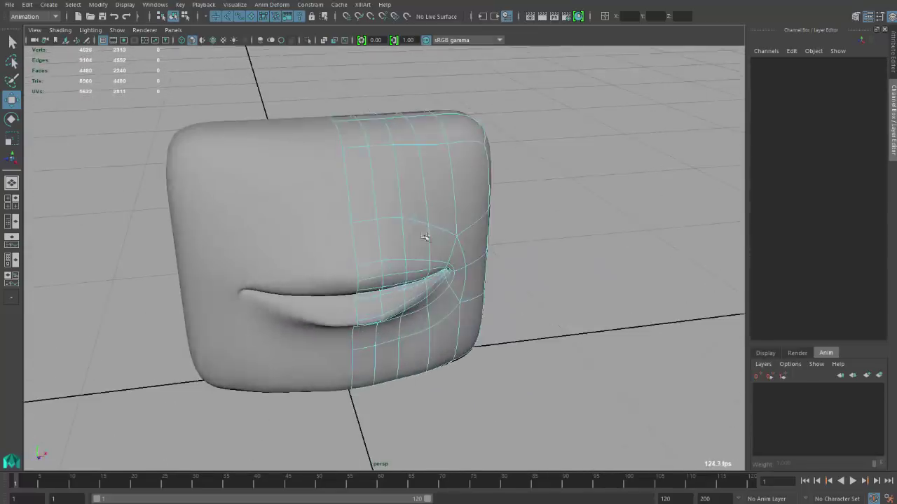
{"action": "left_click", "coordinate": [337, 206]}
{"action": "left_click_drag", "start_coordinate": [337, 205], "coordinate": [287, 226], "text": "alt"}
{"action": "key", "text": "1"}
{"action": "key", "text": "3"}
{"action": "left_click", "coordinate": [500, 292]}
{"action": "left_click_drag", "start_coordinate": [501, 292], "coordinate": [402, 274], "text": "alt"}
Step: Turn smoothing off and delete the mirrored duplicate half of the model
{"action": "left_click", "coordinate": [407, 270]}
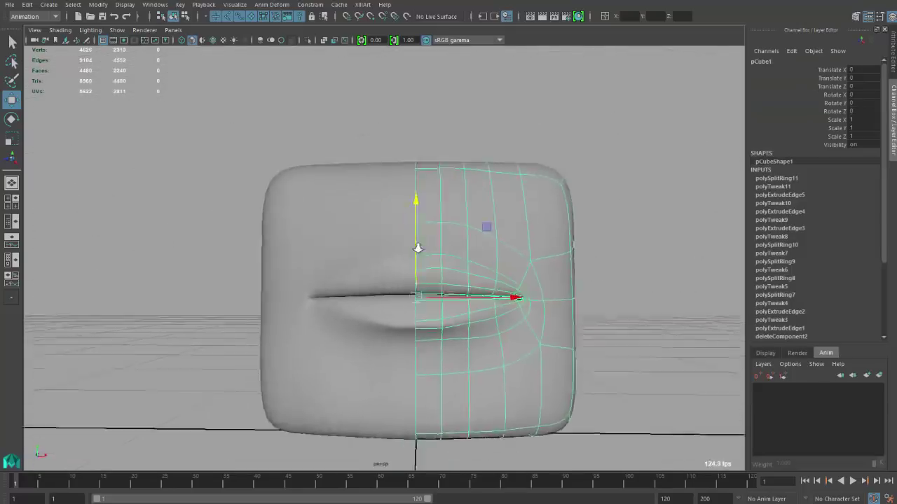
{"action": "scroll", "coordinate": [414, 261], "scroll_direction": "up", "scroll_amount": 3}
{"action": "key", "text": "1"}
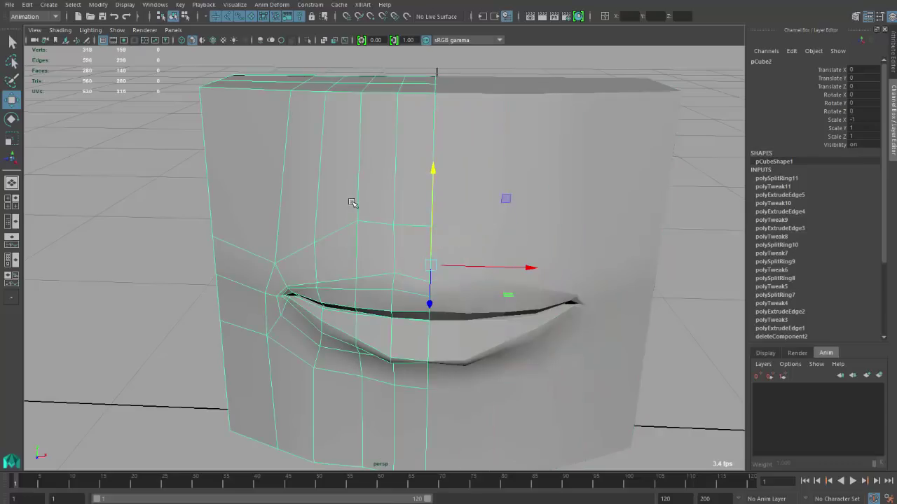
{"action": "key", "text": "Delete"}
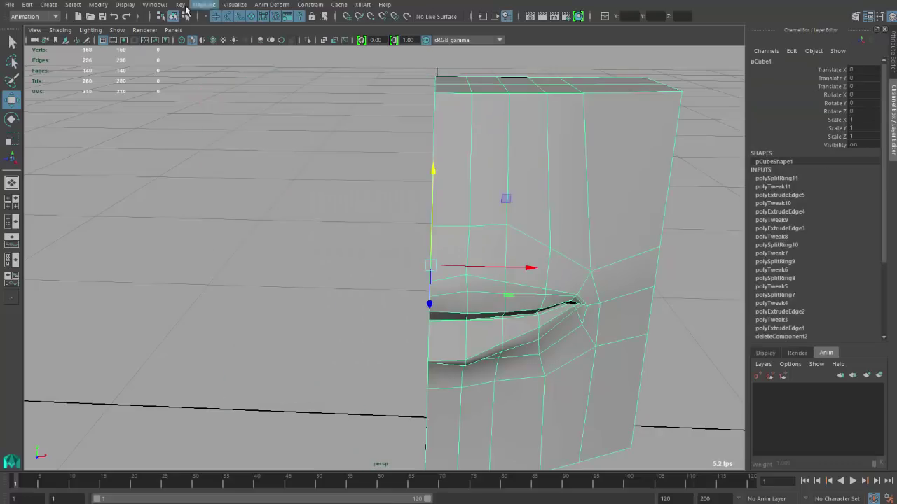
Step: Mirror the remaining half's geometry in the -X direction with merging and a merge threshold of 0.121, and preview it smoothed
{"action": "left_click", "coordinate": [34, 16]}
{"action": "left_click", "coordinate": [30, 28]}
{"action": "left_click", "coordinate": [184, 6]}
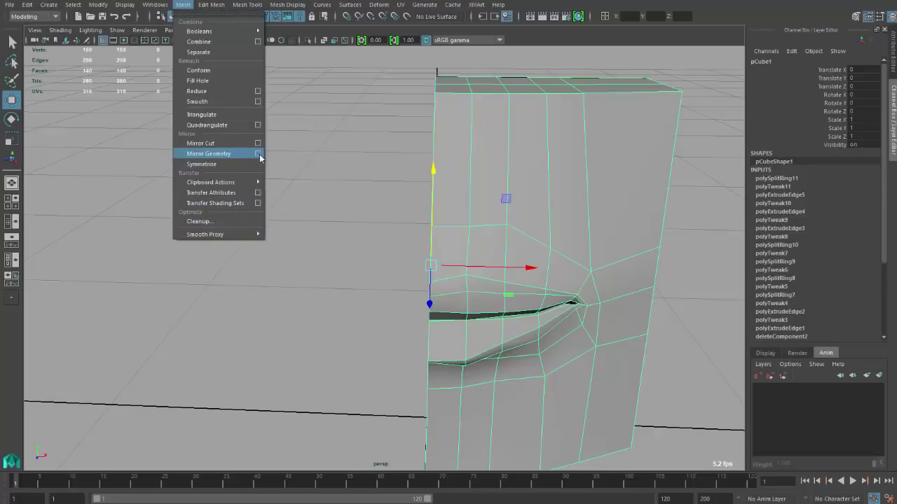
{"action": "left_click", "coordinate": [258, 155]}
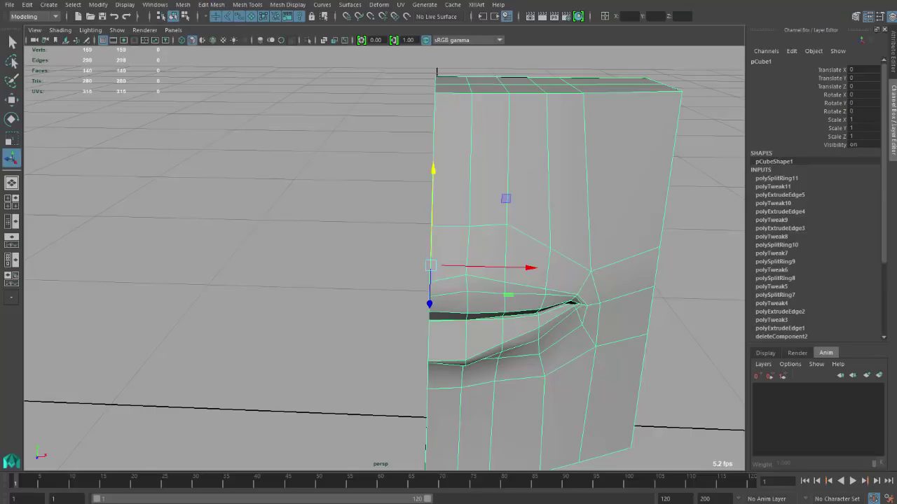
{"action": "scroll", "coordinate": [377, 230], "scroll_direction": "down", "scroll_amount": 5}
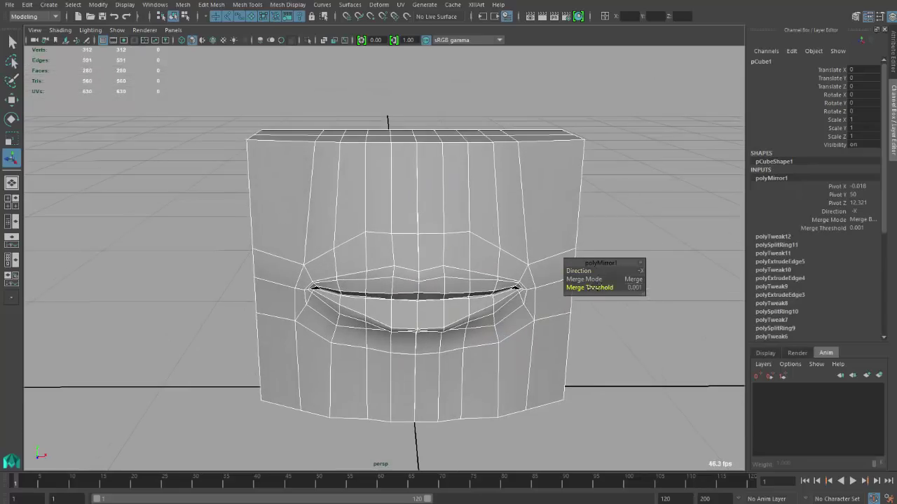
{"action": "scroll", "coordinate": [385, 217], "scroll_direction": "up", "scroll_amount": 2}
{"action": "key", "text": "3"}
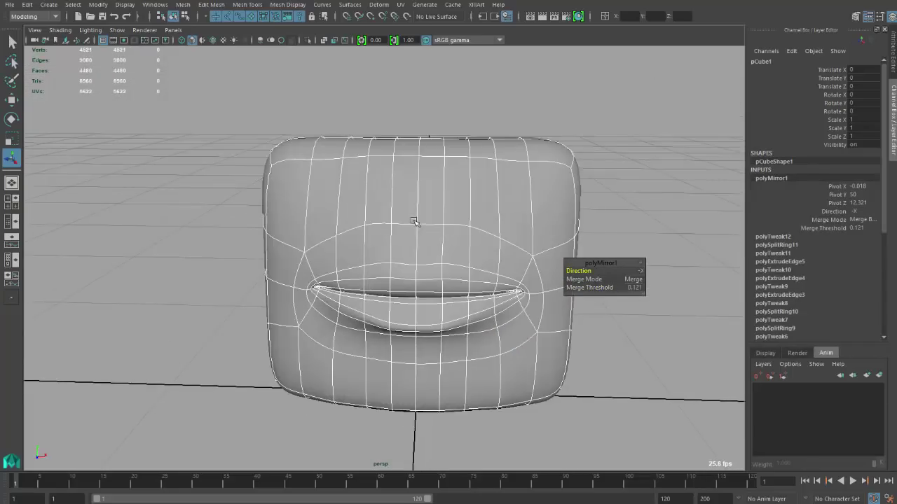
{"action": "right_click_drag", "start_coordinate": [401, 197], "coordinate": [438, 184]}
{"action": "key", "text": "w"}
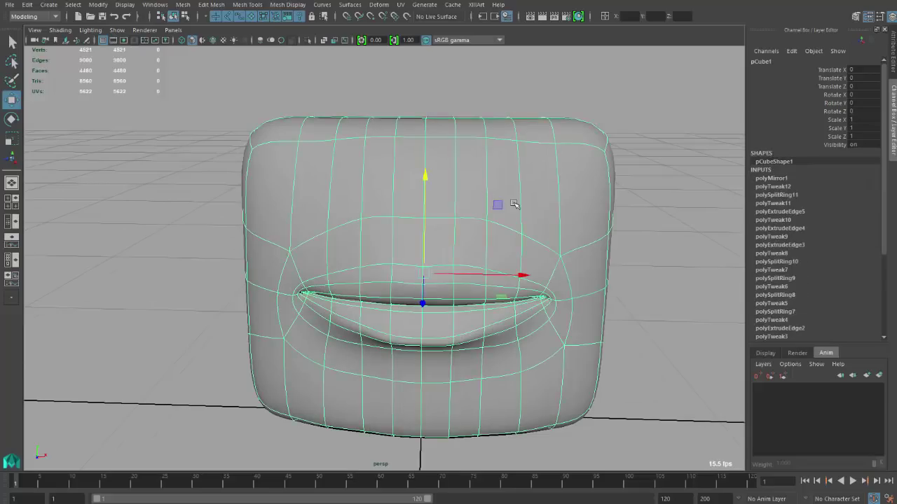
Step: Extrude the two central face columns running from the top surface down to the upper lip with an offset of 1.17
{"action": "key", "text": "1"}
{"action": "left_click", "coordinate": [438, 213]}
{"action": "right_click_drag", "start_coordinate": [424, 179], "coordinate": [421, 207]}
{"action": "left_click", "coordinate": [419, 117]}
{"action": "left_click_drag", "start_coordinate": [418, 117], "coordinate": [431, 114], "text": "alt"}
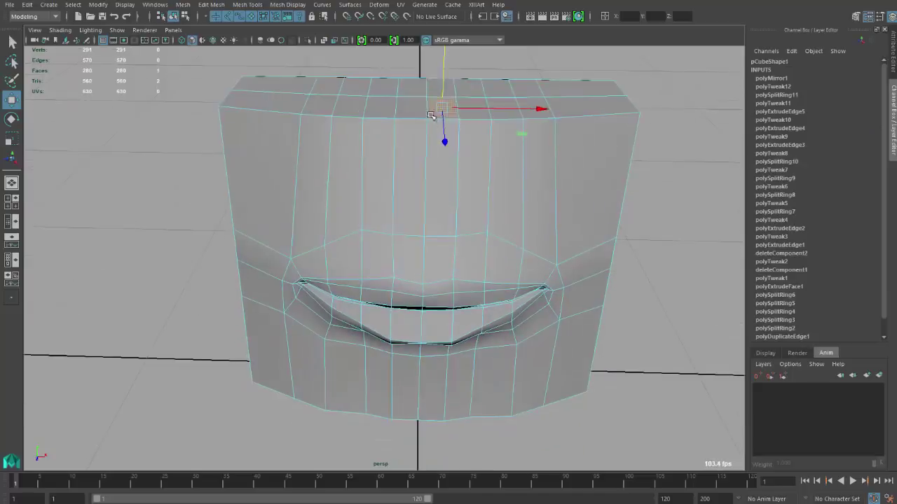
{"action": "double_click", "coordinate": [418, 160]}
{"action": "left_click_drag", "start_coordinate": [423, 188], "coordinate": [424, 126], "text": "alt"}
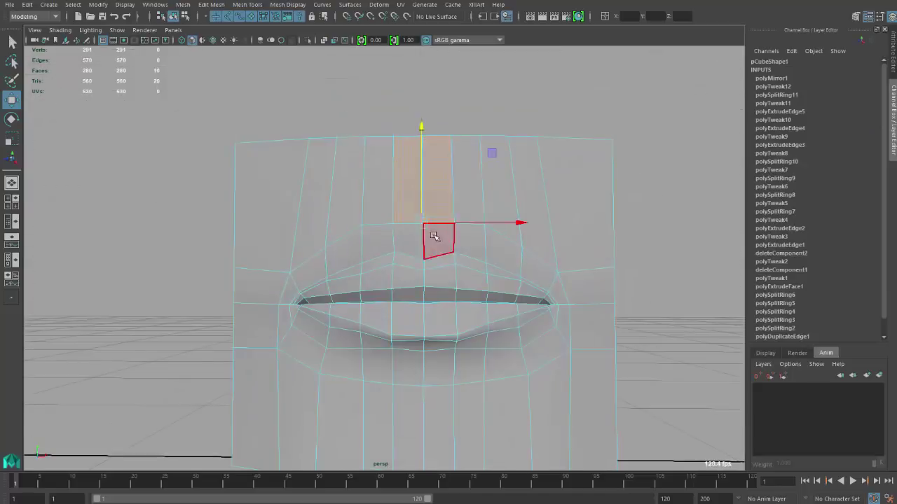
{"action": "left_click", "coordinate": [413, 238], "text": "shift"}
{"action": "left_click_drag", "start_coordinate": [413, 237], "coordinate": [413, 206], "text": "alt"}
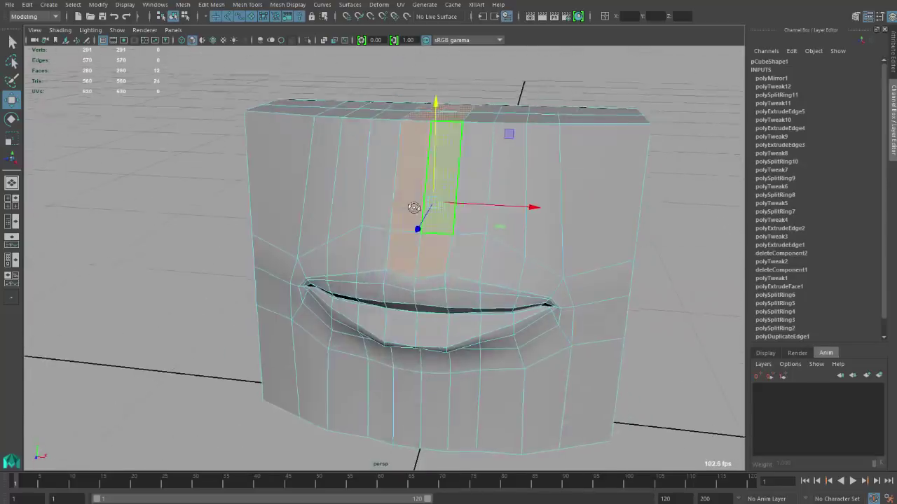
{"action": "right_click", "coordinate": [405, 200], "text": "shift"}
{"action": "left_click", "coordinate": [406, 224]}
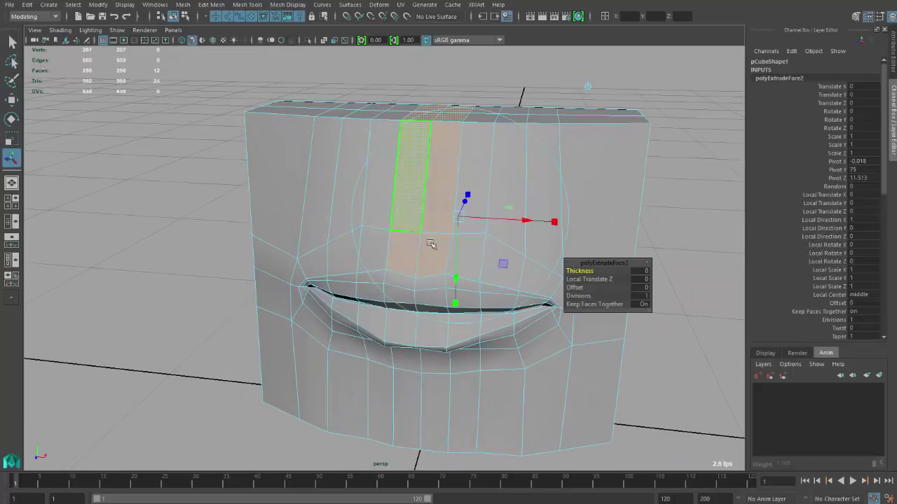
{"action": "left_click_drag", "start_coordinate": [430, 244], "coordinate": [520, 260], "text": "alt"}
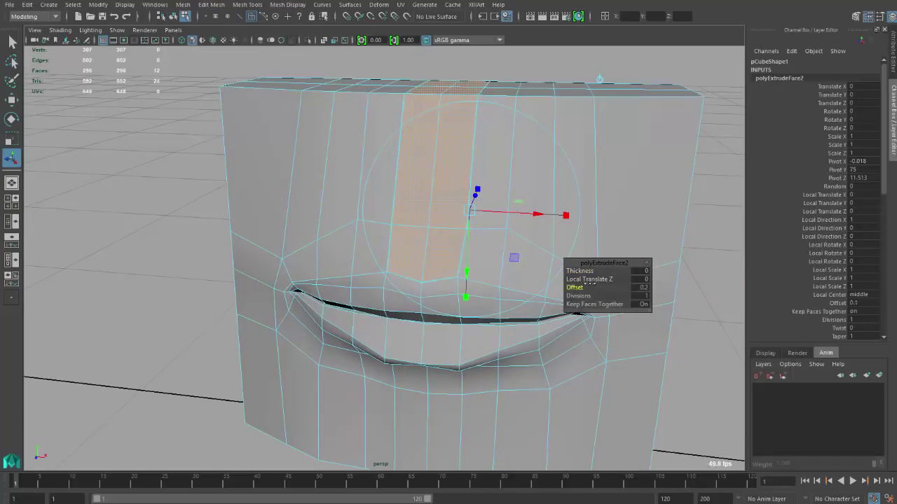
{"action": "key", "text": "w"}
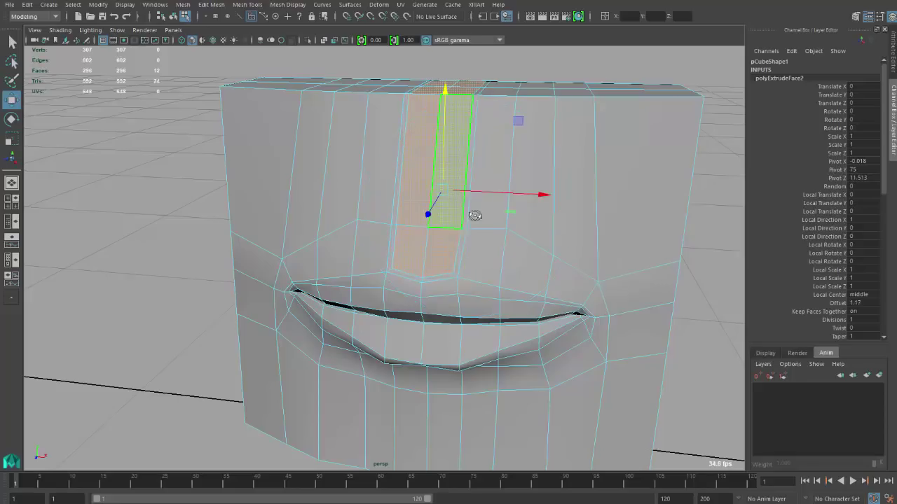
Step: Select the vertices at the lower end of the extruded strip in wireframe and scale them slightly wider
{"action": "left_click_drag", "start_coordinate": [477, 213], "coordinate": [457, 173], "text": "alt"}
{"action": "right_click_drag", "start_coordinate": [459, 242], "coordinate": [406, 240]}
{"action": "key", "text": "4"}
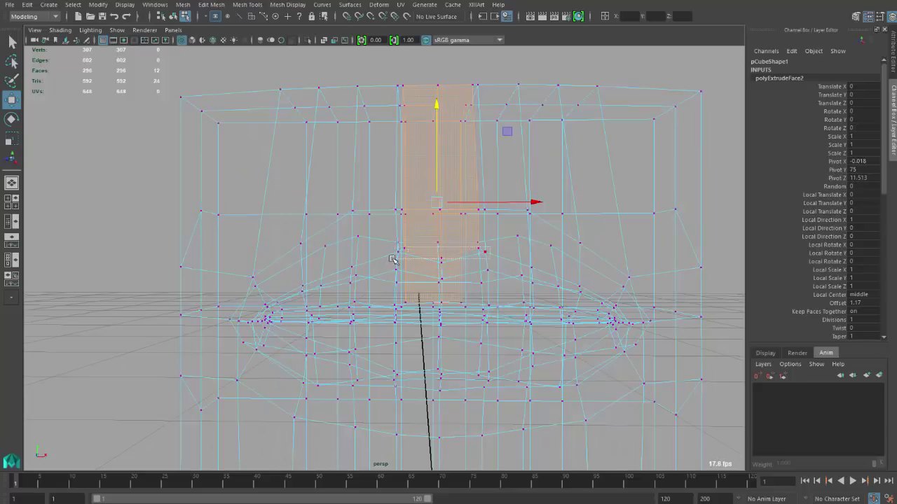
{"action": "left_click", "coordinate": [393, 259]}
{"action": "left_click_drag", "start_coordinate": [393, 259], "coordinate": [433, 261], "text": "alt"}
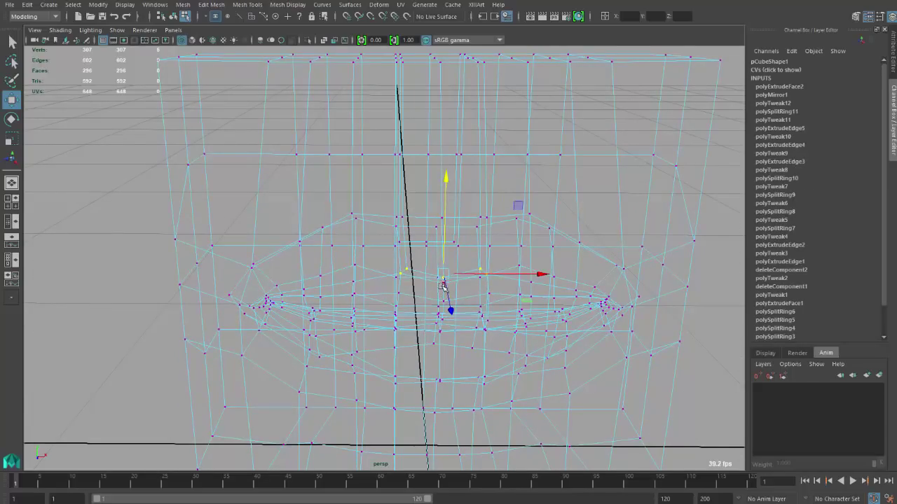
{"action": "key", "text": "r"}
{"action": "left_click_drag", "start_coordinate": [537, 276], "coordinate": [537, 275]}
Step: Check the groove above the upper lip in shaded smooth preview, with the object both deselected and selected
{"action": "key", "text": "5"}
{"action": "key", "text": "3"}
{"action": "key", "text": "w"}
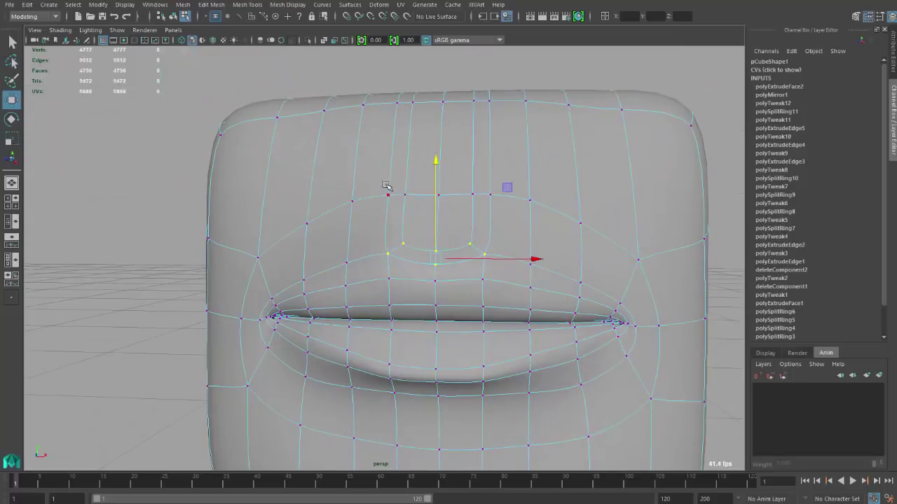
{"action": "right_click", "coordinate": [384, 183]}
{"action": "left_click", "coordinate": [420, 169]}
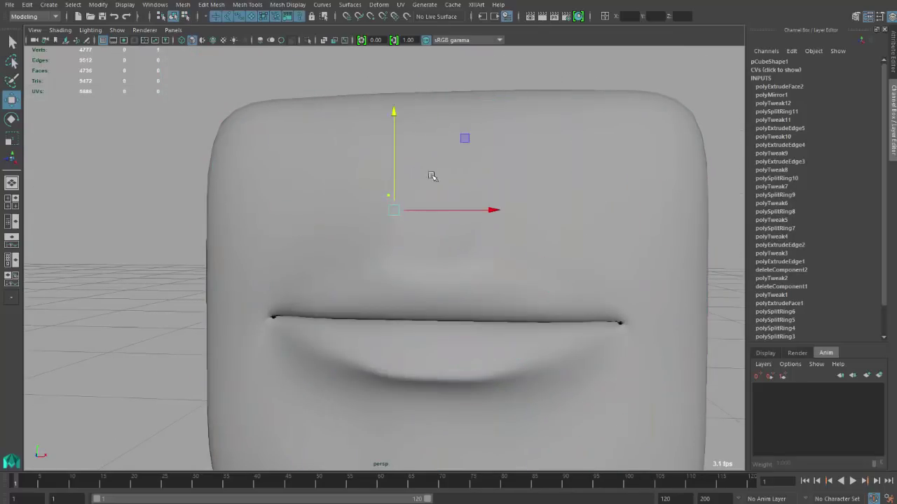
{"action": "left_click_drag", "start_coordinate": [432, 176], "coordinate": [453, 173], "text": "alt"}
{"action": "left_click_drag", "start_coordinate": [477, 96], "coordinate": [478, 197], "text": "alt"}
{"action": "left_click", "coordinate": [478, 197]}
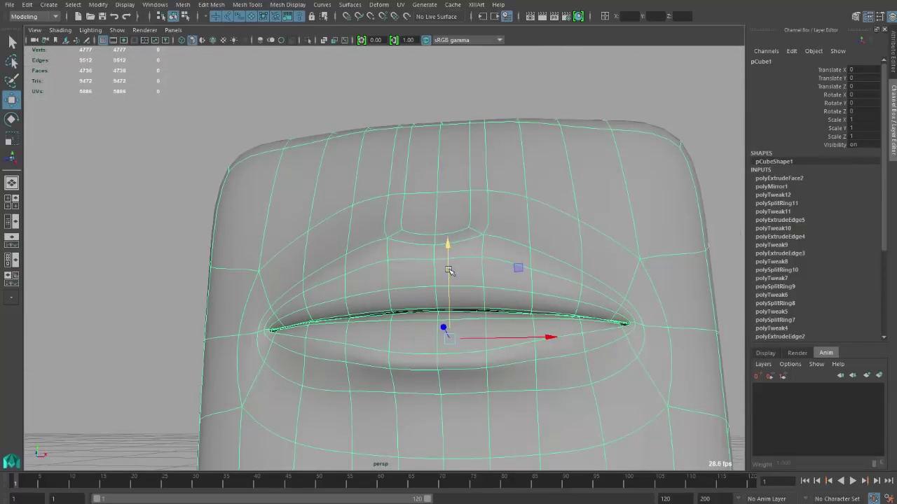
Step: Turn smoothing off and spread the two upper lip vertices on either side of the centre line slightly apart
{"action": "key", "text": "1"}
{"action": "left_click_drag", "start_coordinate": [469, 264], "coordinate": [473, 279], "text": "alt"}
{"action": "right_click_drag", "start_coordinate": [473, 278], "coordinate": [420, 259]}
{"action": "left_click", "coordinate": [470, 279]}
{"action": "left_click", "coordinate": [377, 275], "text": "shift"}
{"action": "key", "text": "r"}
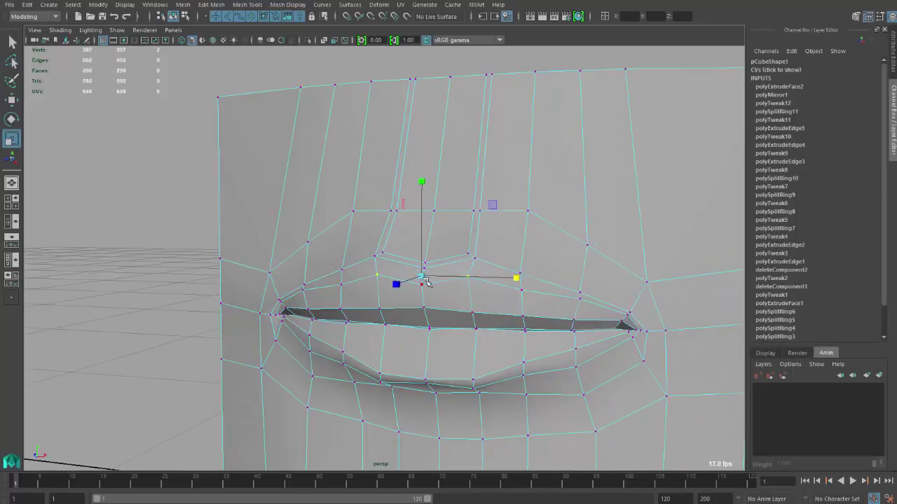
{"action": "key", "text": "w"}
{"action": "left_click_drag", "start_coordinate": [431, 272], "coordinate": [482, 299], "text": "alt"}
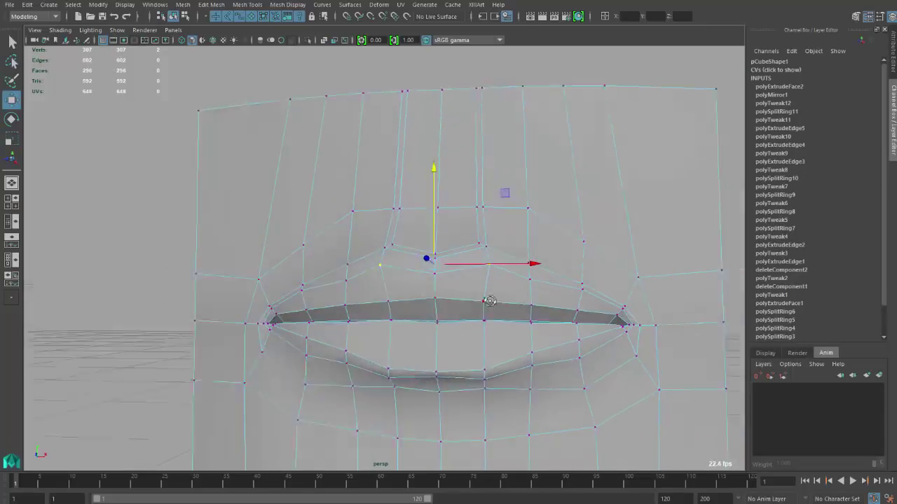
Step: Preview the smoothed mouth, return to the unsmoothed mesh and spread the outer groove vertices in the row above the upper lip
{"action": "key", "text": "3"}
{"action": "right_click_drag", "start_coordinate": [435, 215], "coordinate": [595, 280], "text": "alt"}
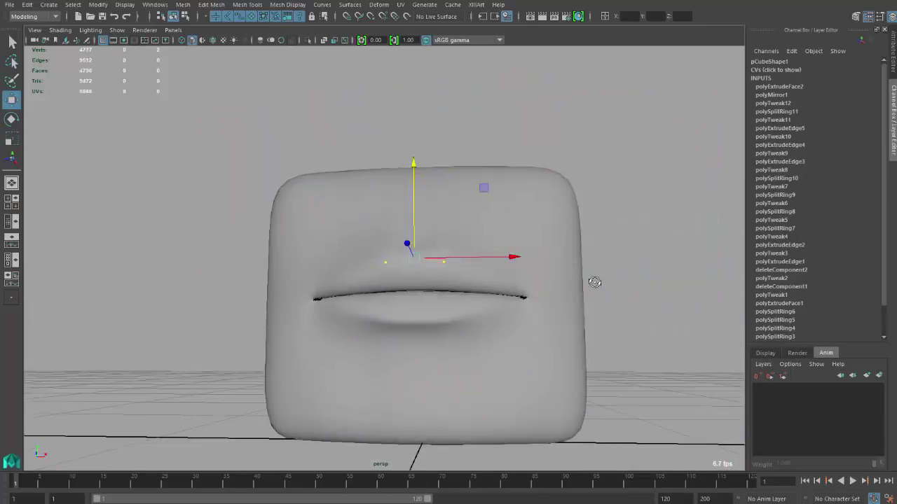
{"action": "left_click_drag", "start_coordinate": [595, 280], "coordinate": [630, 248], "text": "alt"}
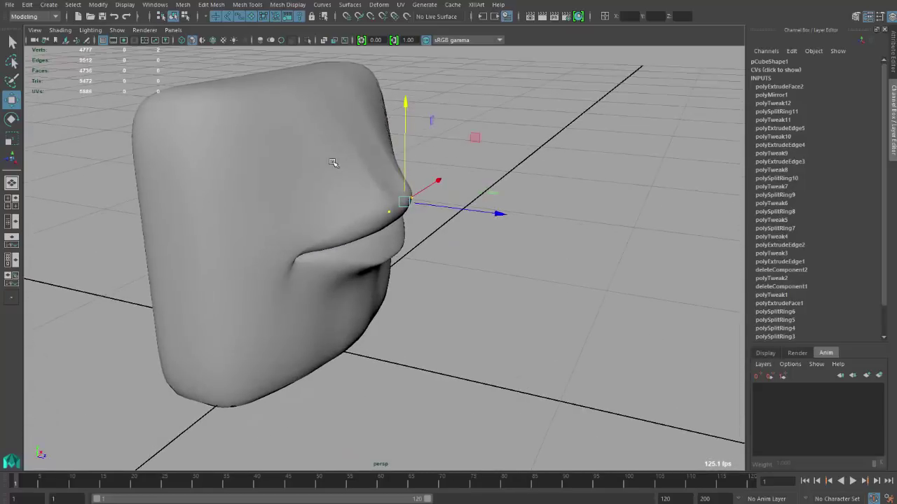
{"action": "left_click_drag", "start_coordinate": [333, 163], "coordinate": [300, 204], "text": "alt"}
{"action": "left_click", "coordinate": [231, 157]}
{"action": "key", "text": "1"}
{"action": "right_click_drag", "start_coordinate": [298, 206], "coordinate": [256, 209]}
{"action": "left_click_drag", "start_coordinate": [262, 306], "coordinate": [263, 306]}
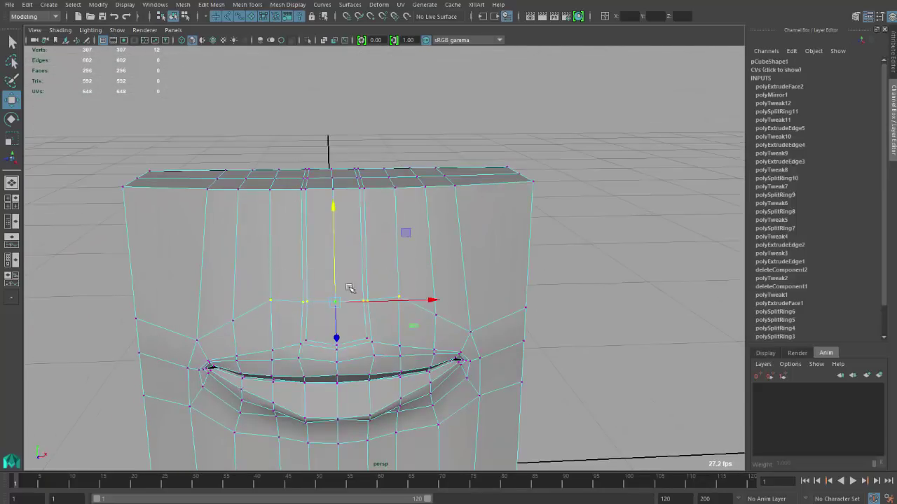
{"action": "scroll", "coordinate": [377, 308], "scroll_direction": "up", "scroll_amount": 2}
{"action": "left_click", "coordinate": [363, 314]}
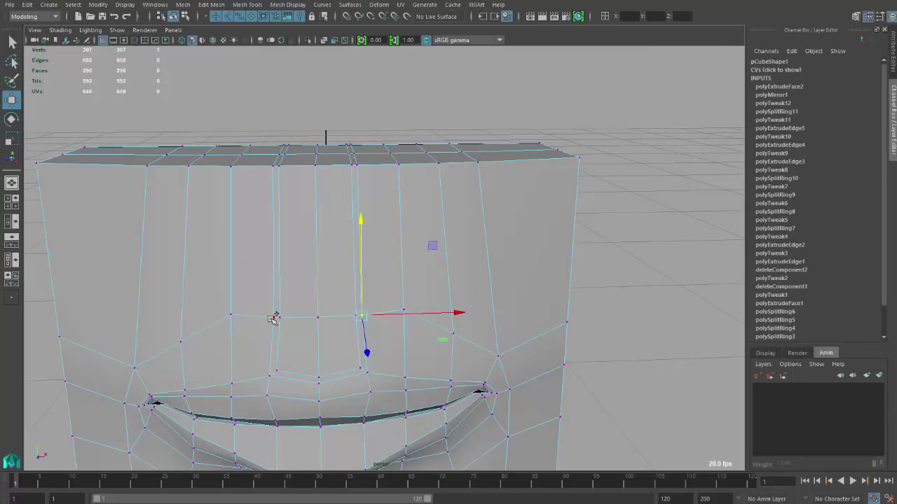
{"action": "left_click", "coordinate": [269, 318], "text": "shift"}
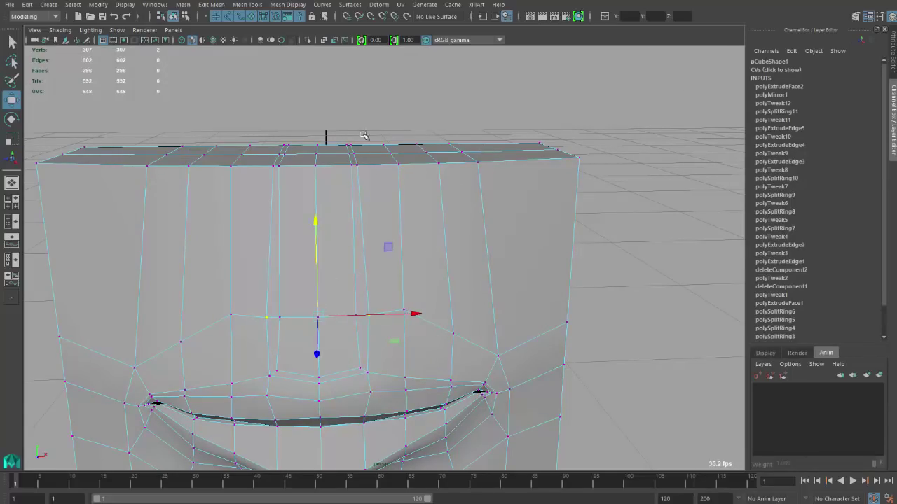
Step: Turn on Object X symmetry in the Move tool settings
{"action": "left_click", "coordinate": [356, 171]}
{"action": "left_click_drag", "start_coordinate": [356, 171], "coordinate": [388, 145], "text": "alt"}
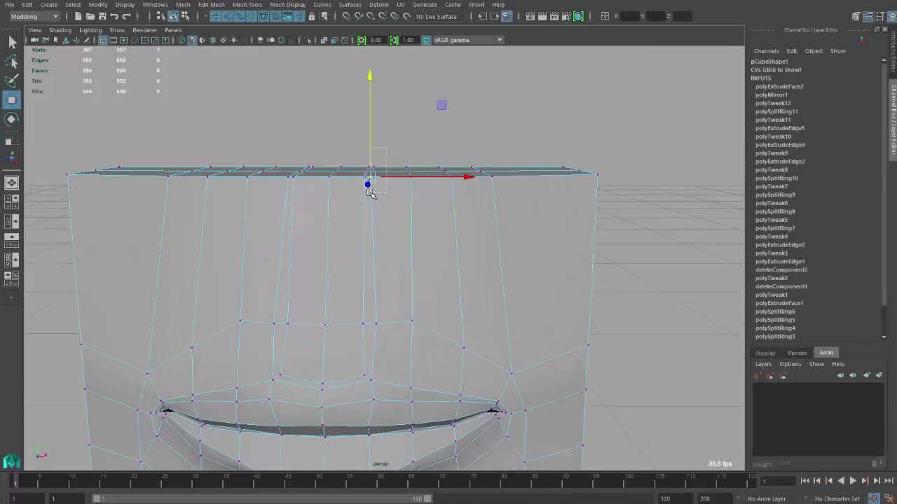
{"action": "left_click_drag", "start_coordinate": [370, 194], "coordinate": [382, 191], "text": "alt"}
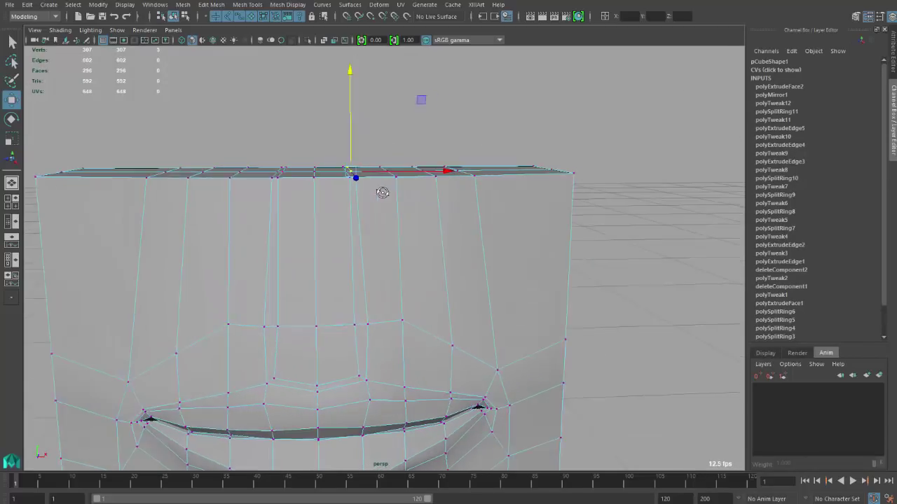
{"action": "double_click", "coordinate": [12, 101]}
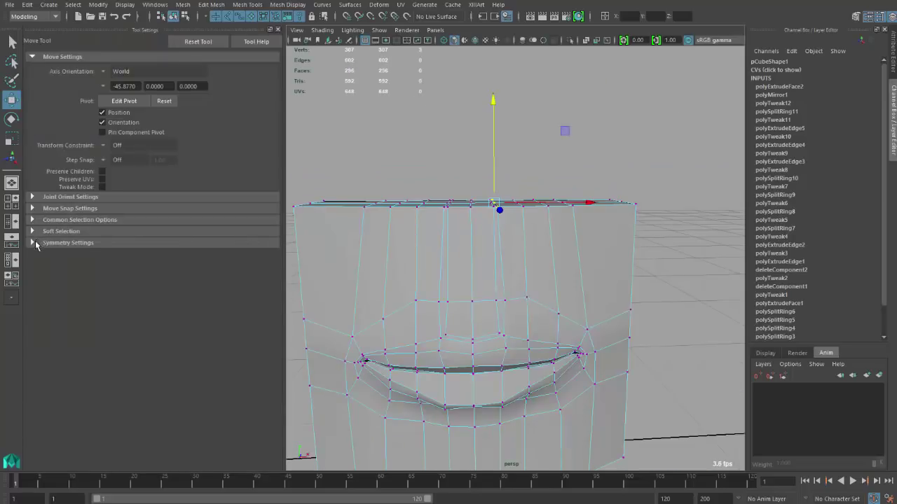
{"action": "left_click", "coordinate": [32, 243]}
{"action": "left_click", "coordinate": [108, 262]}
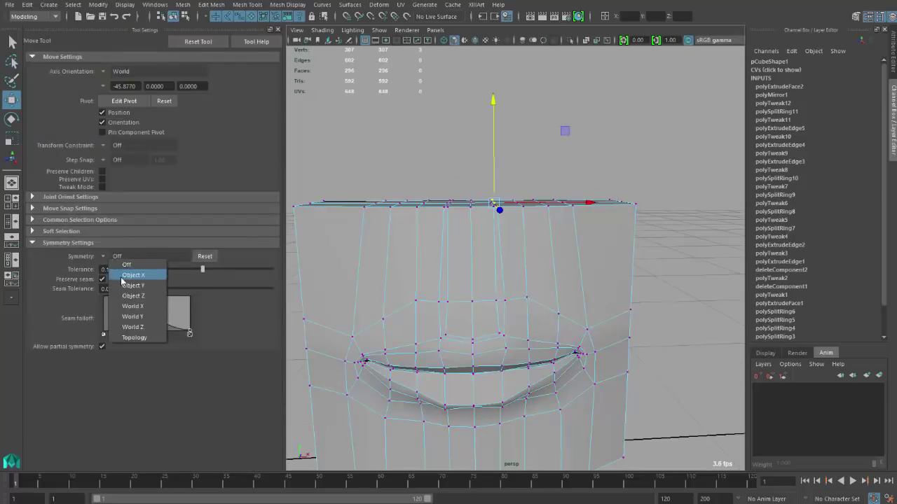
{"action": "left_click", "coordinate": [121, 275]}
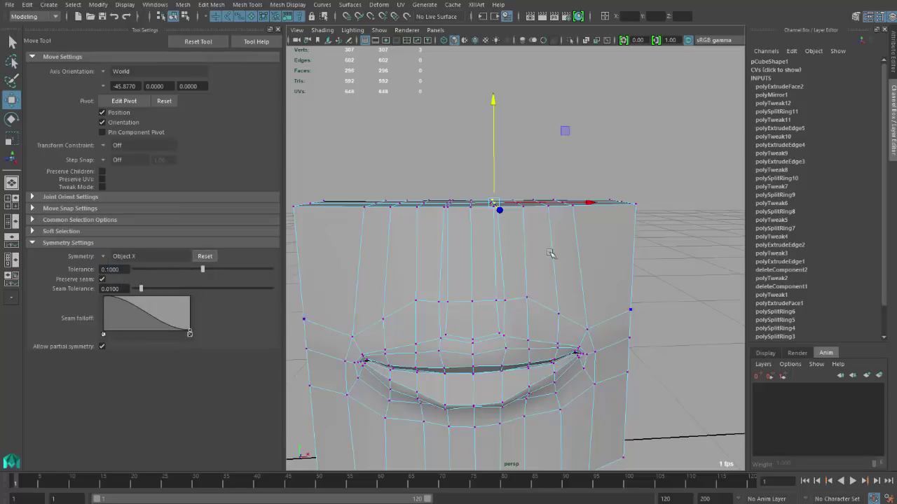
Step: Spread the mirrored groove vertices along the box's top surface slightly outward and check the shape in smooth preview
{"action": "left_click", "coordinate": [498, 165]}
{"action": "left_click", "coordinate": [499, 204]}
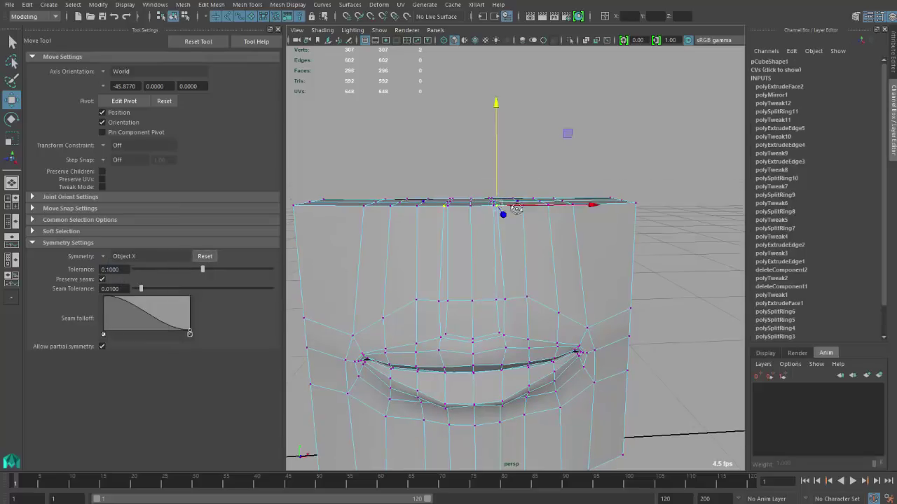
{"action": "left_click_drag", "start_coordinate": [499, 204], "coordinate": [510, 167], "text": "alt"}
{"action": "scroll", "coordinate": [508, 162], "scroll_direction": "up", "scroll_amount": 4}
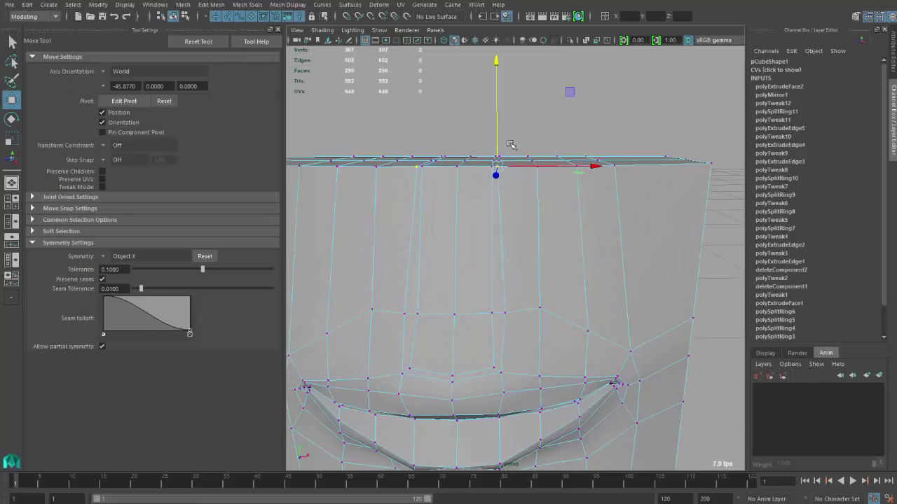
{"action": "left_click", "coordinate": [498, 165]}
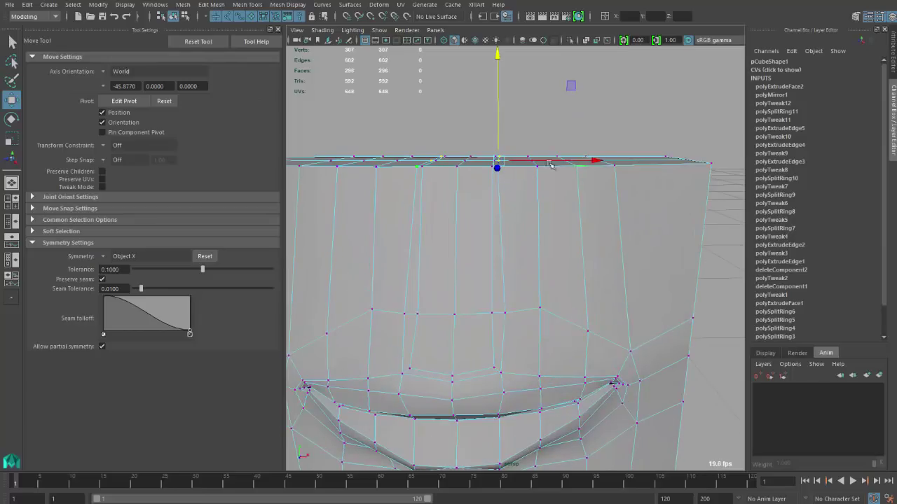
{"action": "left_click_drag", "start_coordinate": [549, 163], "coordinate": [564, 164]}
{"action": "left_click_drag", "start_coordinate": [505, 186], "coordinate": [502, 160], "text": "alt"}
{"action": "key", "text": "3"}
{"action": "right_click_drag", "start_coordinate": [465, 156], "coordinate": [492, 144]}
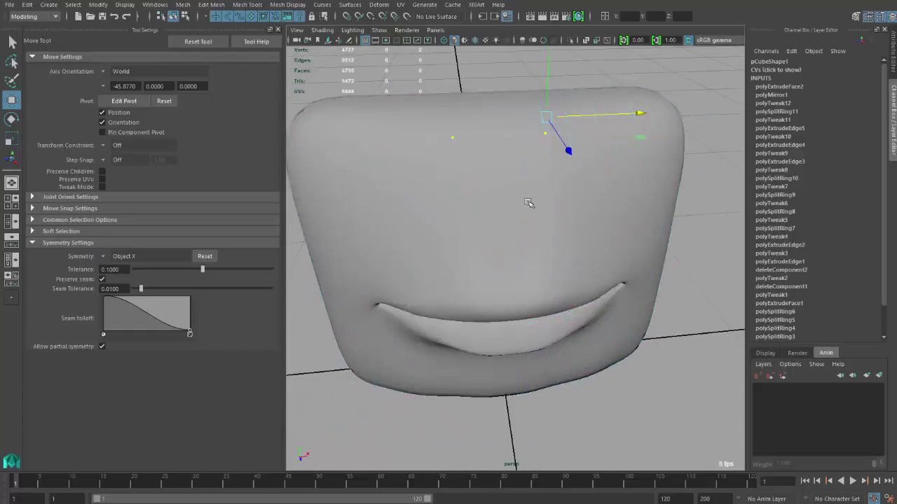
{"action": "left_click_drag", "start_coordinate": [531, 200], "coordinate": [527, 224], "text": "alt"}
Step: Turn smoothing off and move the two narrow face strips flanking the groove symmetrically towards the centre line
{"action": "key", "text": "1"}
{"action": "right_click_drag", "start_coordinate": [527, 224], "coordinate": [557, 257], "text": "alt"}
{"action": "left_click", "coordinate": [560, 242]}
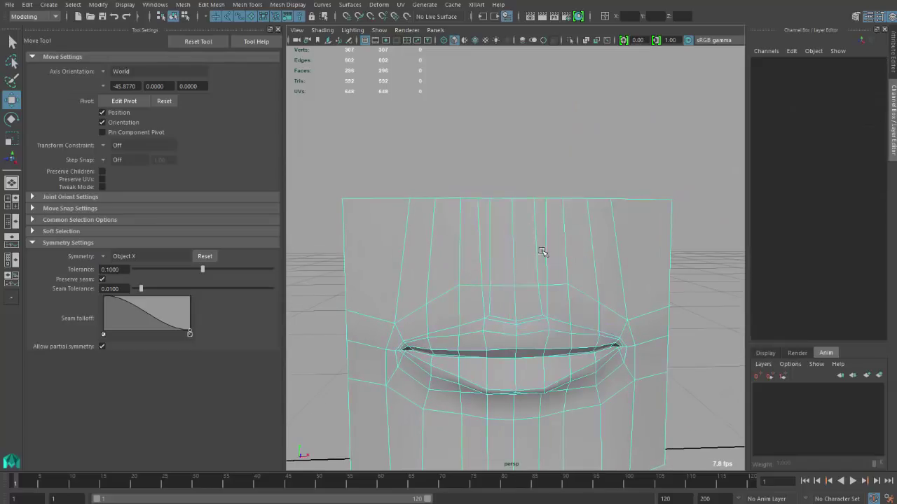
{"action": "left_click", "coordinate": [594, 245]}
{"action": "left_click_drag", "start_coordinate": [595, 245], "coordinate": [629, 240]}
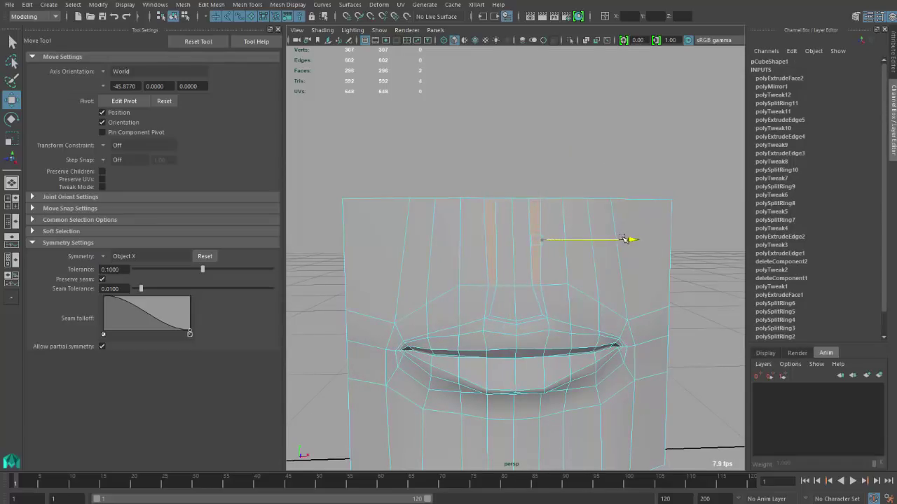
Step: Move the mirrored outer vertices of the row above the upper lip slightly down and forward, and check them in smooth preview
{"action": "right_click_drag", "start_coordinate": [560, 269], "coordinate": [519, 266]}
{"action": "left_click", "coordinate": [565, 285]}
{"action": "left_click_drag", "start_coordinate": [565, 284], "coordinate": [549, 247], "text": "alt"}
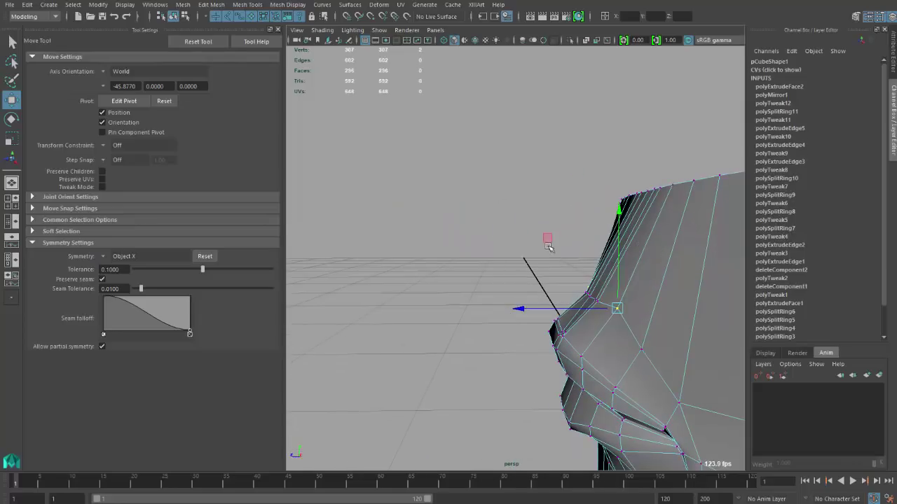
{"action": "middle_click_drag", "start_coordinate": [548, 240], "coordinate": [541, 245]}
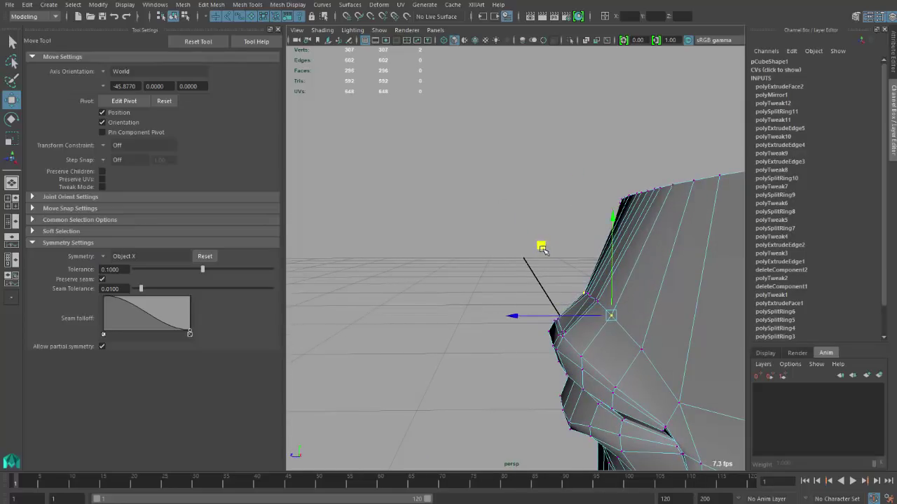
{"action": "key", "text": "3"}
{"action": "mouse_move", "coordinate": [542, 246]}
{"action": "left_mouse_down", "text": "alt"}
{"action": "mouse_move", "coordinate": [522, 249]}
{"action": "mouse_move", "coordinate": [544, 259]}
{"action": "left_mouse_up", "text": "alt"}
{"action": "right_click_drag", "start_coordinate": [545, 259], "coordinate": [596, 231]}
{"action": "left_click_drag", "start_coordinate": [595, 232], "coordinate": [670, 267], "text": "alt"}
Step: Split the edge ring around the box's side with a new loop and move that loop forward close to the front edge
{"action": "key", "text": "1"}
{"action": "key", "text": "F10"}
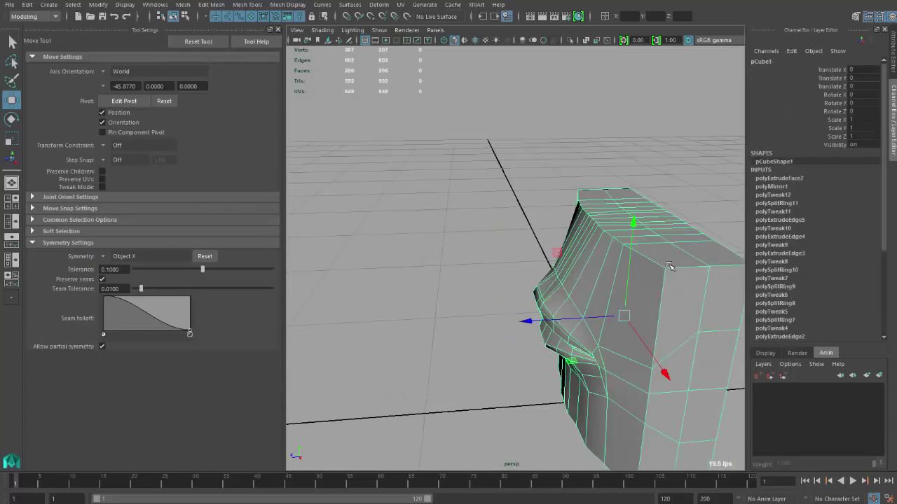
{"action": "double_click", "coordinate": [677, 269]}
{"action": "left_click", "coordinate": [678, 271]}
{"action": "right_click_drag", "start_coordinate": [678, 272], "coordinate": [673, 306], "text": "ctrl"}
{"action": "left_click_drag", "start_coordinate": [672, 306], "coordinate": [573, 315], "text": "alt"}
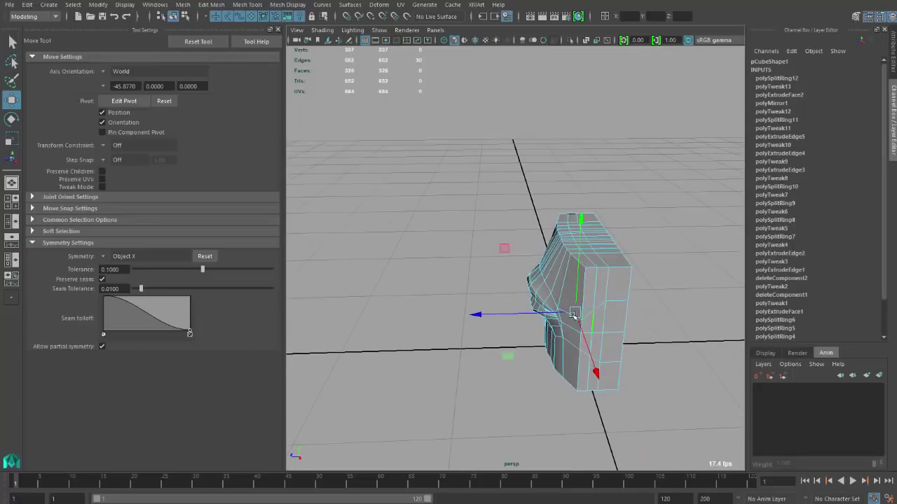
{"action": "double_click", "coordinate": [603, 288]}
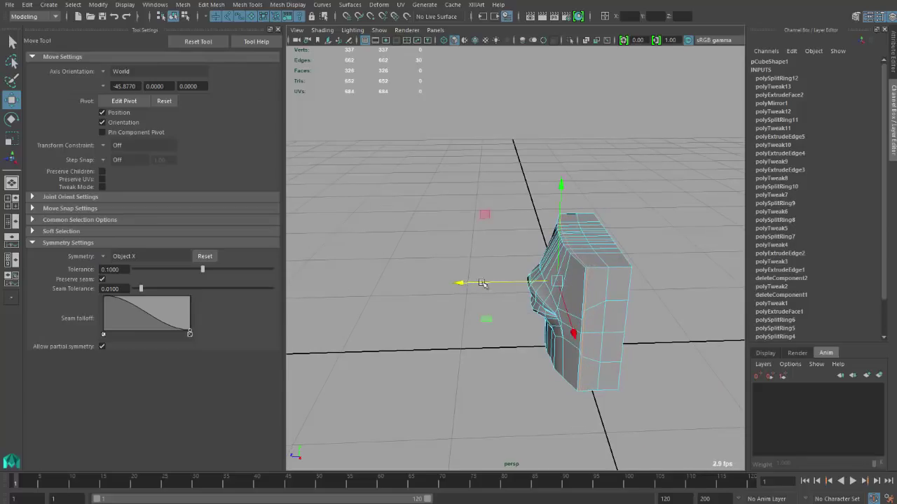
{"action": "left_click_drag", "start_coordinate": [540, 272], "coordinate": [681, 247], "text": "alt"}
Step: Connect the ring of vertical edges beneath the top surface in wireframe to add a horizontal edge loop around the box
{"action": "right_click", "coordinate": [613, 236]}
{"action": "left_click", "coordinate": [590, 240]}
{"action": "key", "text": "4"}
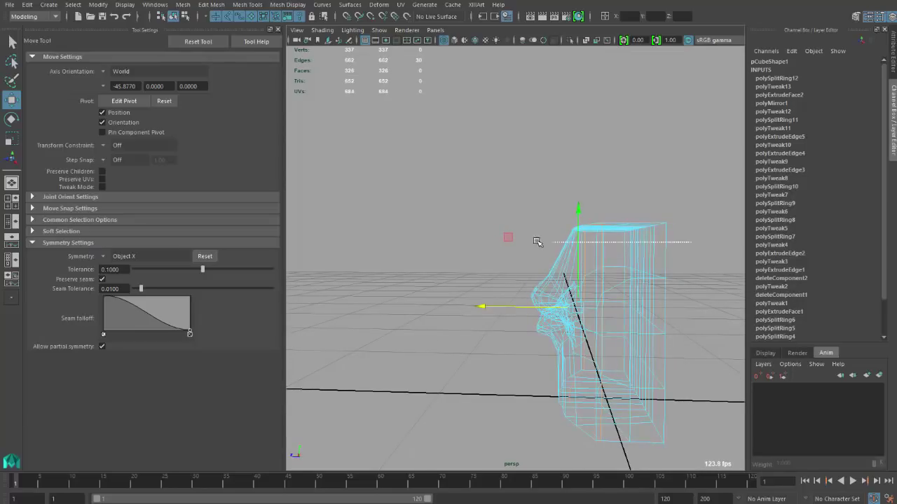
{"action": "left_click_drag", "start_coordinate": [537, 241], "coordinate": [581, 236]}
{"action": "right_click", "coordinate": [581, 236], "text": "ctrl"}
{"action": "right_click", "coordinate": [563, 250]}
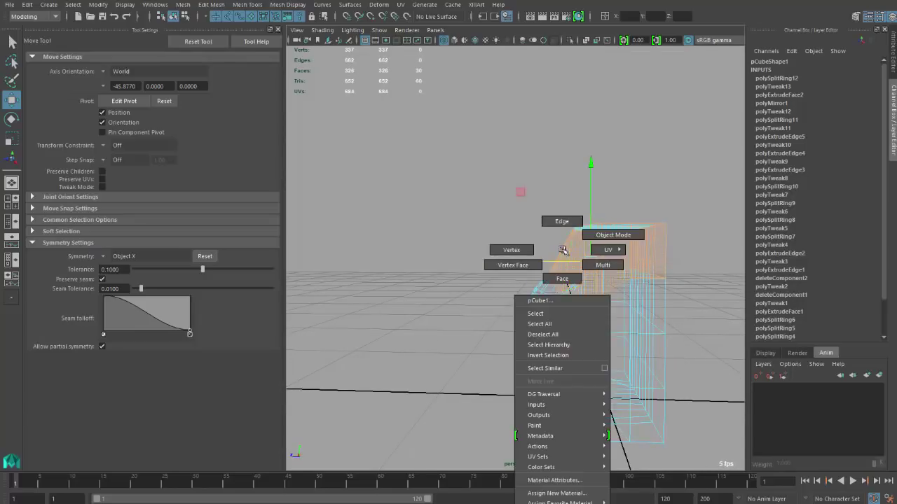
{"action": "right_click_drag", "start_coordinate": [563, 250], "coordinate": [563, 235]}
{"action": "left_click", "coordinate": [669, 251]}
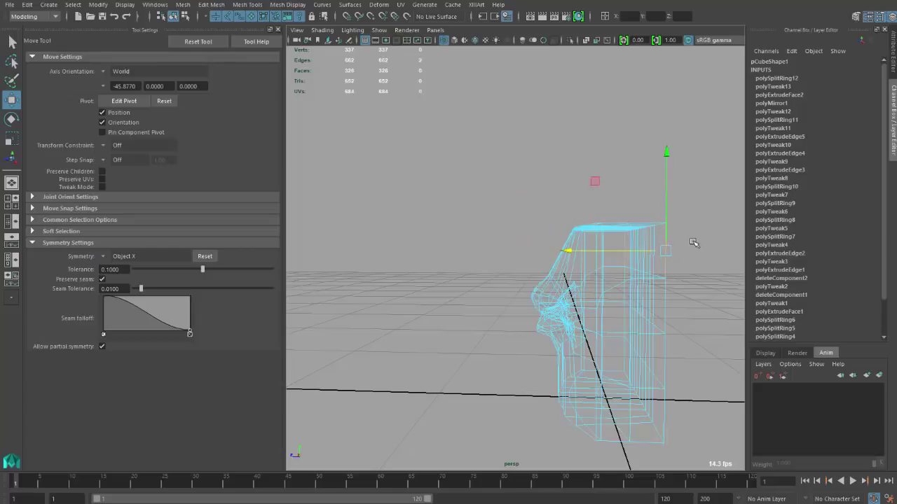
{"action": "left_click", "coordinate": [581, 250]}
{"action": "right_click_drag", "start_coordinate": [574, 251], "coordinate": [574, 387], "text": "shift"}
{"action": "key", "text": "ctrl+z"}
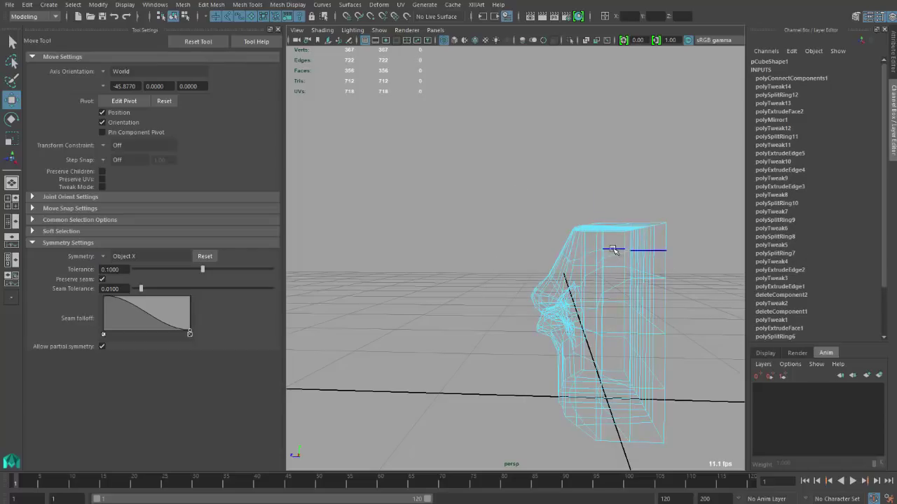
Step: Select the whole new horizontal edge loop and shift it up towards the box's top edge
{"action": "double_click", "coordinate": [613, 250]}
{"action": "key", "text": "r"}
{"action": "key", "text": "w"}
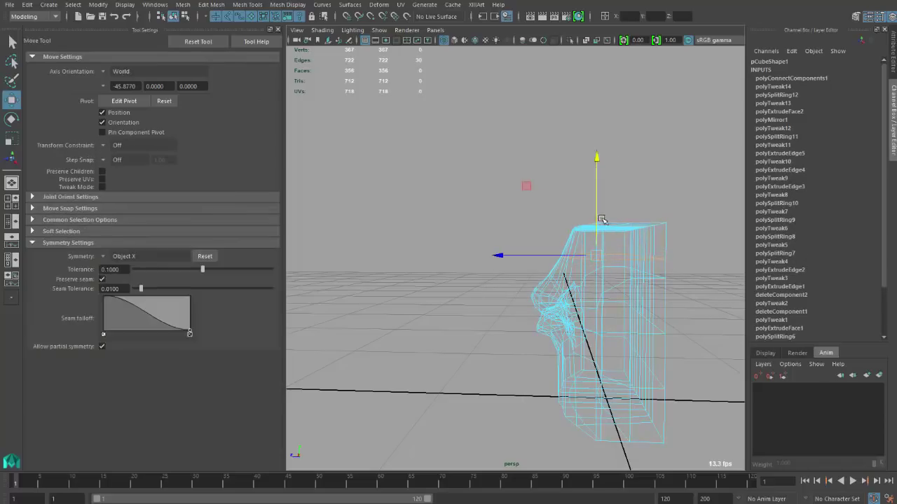
{"action": "mouse_move", "coordinate": [614, 227]}
{"action": "left_mouse_down", "text": "alt"}
{"action": "mouse_move", "coordinate": [601, 263]}
{"action": "mouse_move", "coordinate": [592, 189]}
{"action": "left_mouse_up", "text": "alt"}
{"action": "key", "text": "5"}
{"action": "right_click_drag", "start_coordinate": [592, 189], "coordinate": [571, 300], "text": "shift"}
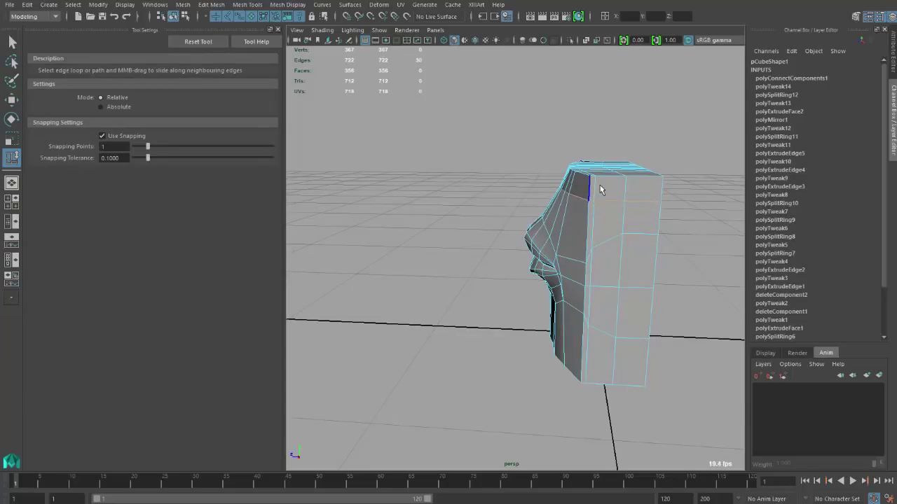
{"action": "key", "text": "w"}
Step: Select the box's bottom faces in wireframe and extrude them downward with a Local Translate Z of 2.5
{"action": "left_click_drag", "start_coordinate": [604, 230], "coordinate": [588, 272], "text": "alt"}
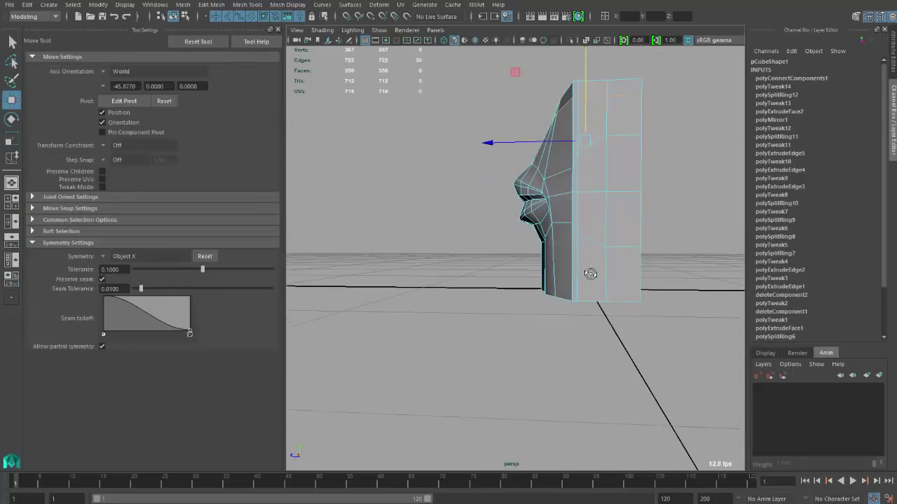
{"action": "right_click_drag", "start_coordinate": [588, 272], "coordinate": [648, 283]}
{"action": "key", "text": "4"}
{"action": "left_click_drag", "start_coordinate": [671, 275], "coordinate": [541, 327]}
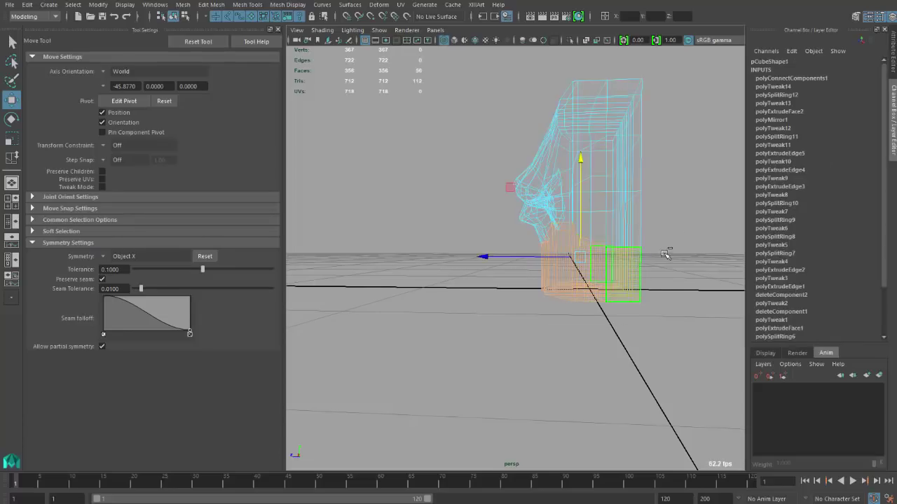
{"action": "left_click_drag", "start_coordinate": [554, 252], "coordinate": [555, 253]}
{"action": "right_click_drag", "start_coordinate": [560, 239], "coordinate": [571, 169], "text": "shift"}
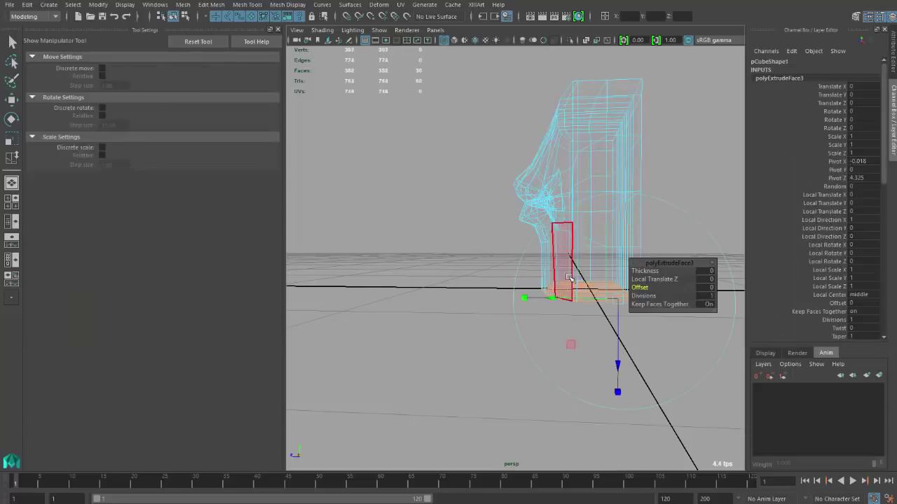
{"action": "key", "text": "w"}
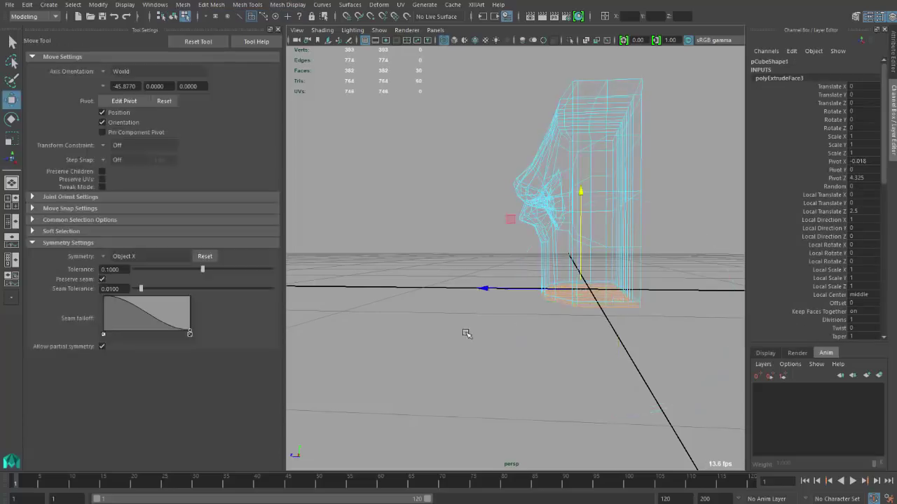
Step: Examine the whole mouth block in shaded smooth preview, deselected and from several angles
{"action": "key", "text": "5"}
{"action": "key", "text": "F11"}
{"action": "left_click", "coordinate": [595, 243]}
{"action": "mouse_move", "coordinate": [481, 290]}
{"action": "left_mouse_down", "text": "alt"}
{"action": "mouse_move", "coordinate": [595, 243]}
{"action": "mouse_move", "coordinate": [647, 259]}
{"action": "mouse_move", "coordinate": [651, 217]}
{"action": "mouse_move", "coordinate": [598, 271]}
{"action": "left_mouse_up", "text": "alt"}
{"action": "key", "text": "3"}
{"action": "left_click", "coordinate": [647, 258]}
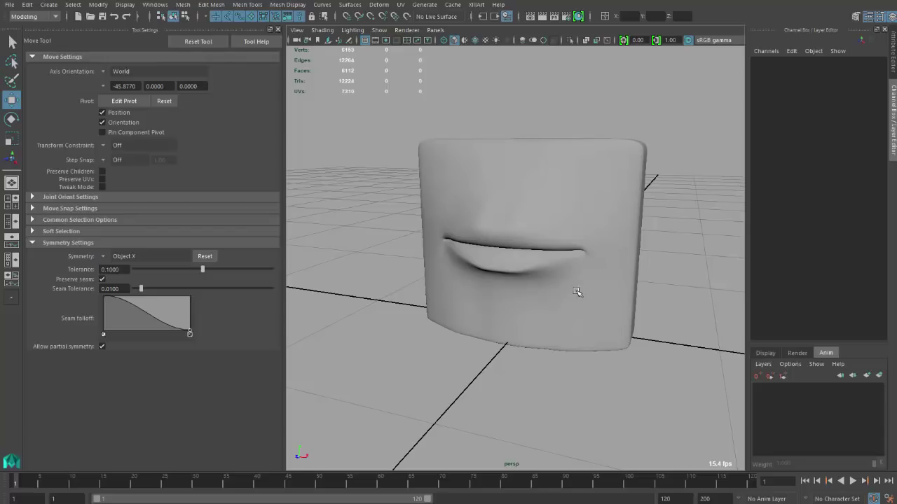
{"action": "left_click_drag", "start_coordinate": [578, 292], "coordinate": [543, 259], "text": "alt"}
{"action": "scroll", "coordinate": [518, 294], "scroll_direction": "up", "scroll_amount": 3}
{"action": "left_click", "coordinate": [524, 311]}
{"action": "key", "text": "1"}
{"action": "key", "text": "F10"}
{"action": "left_click", "coordinate": [559, 253]}
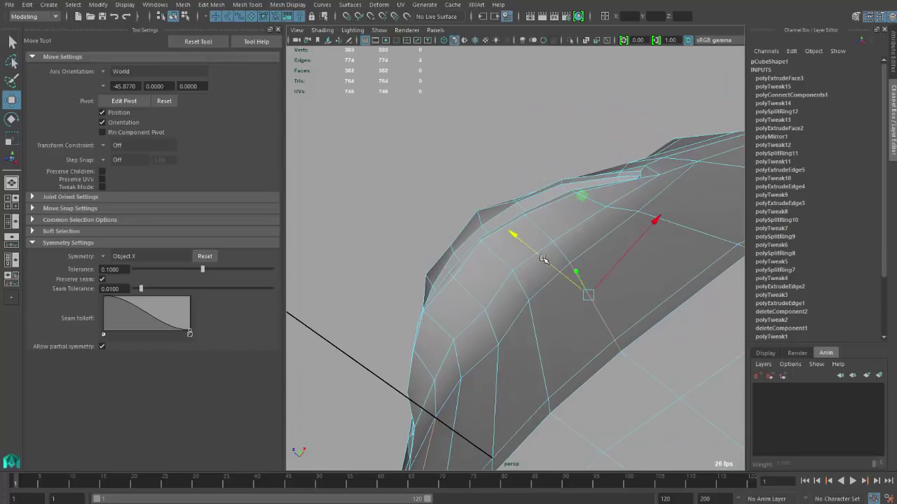
{"action": "left_click", "coordinate": [497, 364]}
{"action": "left_click_drag", "start_coordinate": [497, 364], "coordinate": [534, 377], "text": "alt"}
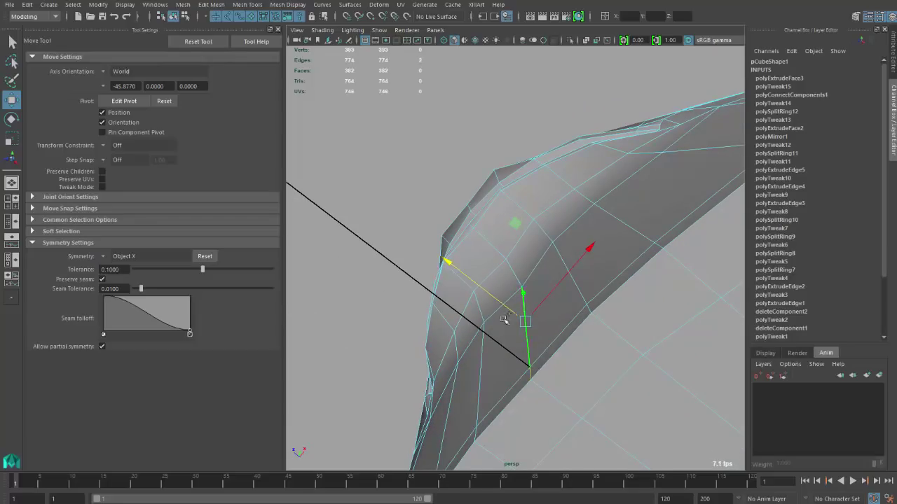
{"action": "mouse_move", "coordinate": [476, 277]}
{"action": "left_mouse_down", "text": "alt"}
{"action": "mouse_move", "coordinate": [527, 298]}
{"action": "mouse_move", "coordinate": [512, 290]}
{"action": "mouse_move", "coordinate": [465, 312]}
{"action": "mouse_move", "coordinate": [491, 314]}
{"action": "mouse_move", "coordinate": [472, 309]}
{"action": "mouse_move", "coordinate": [482, 326]}
{"action": "left_mouse_up", "text": "alt"}
Step: In wireframe, select the vertices along the chin's lower front edge and pull them forward in shaded view
{"action": "key", "text": "4"}
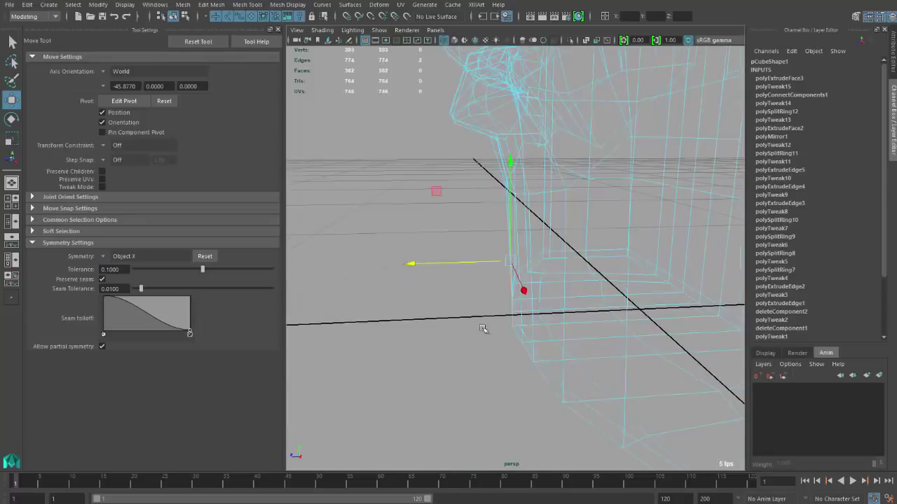
{"action": "right_click_drag", "start_coordinate": [504, 259], "coordinate": [501, 309]}
{"action": "right_click_drag", "start_coordinate": [479, 266], "coordinate": [479, 267]}
{"action": "left_click_drag", "start_coordinate": [467, 300], "coordinate": [473, 284], "text": "alt"}
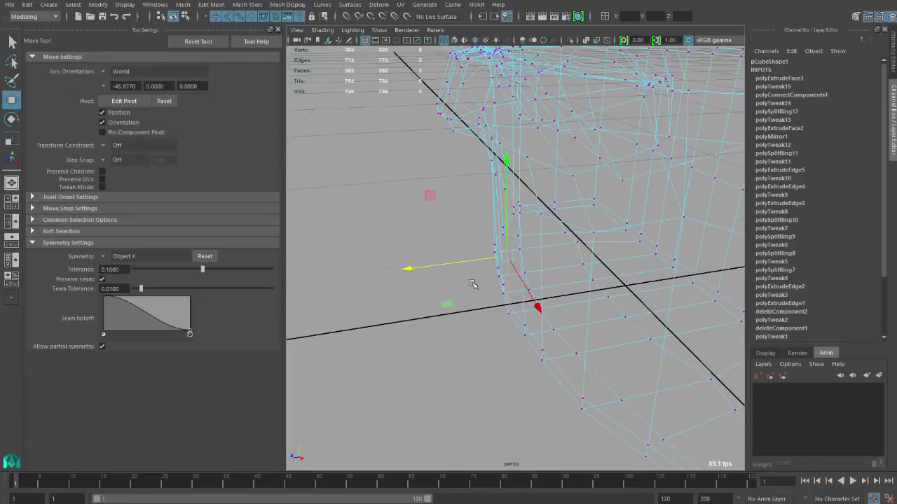
{"action": "left_click_drag", "start_coordinate": [567, 349], "coordinate": [571, 366]}
{"action": "key", "text": "5"}
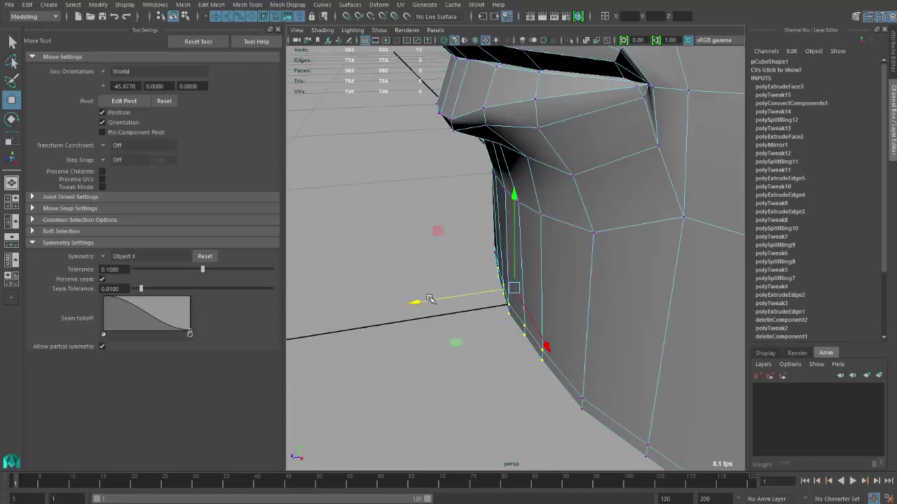
{"action": "left_click_drag", "start_coordinate": [419, 304], "coordinate": [481, 304]}
Step: In smooth preview, adjust the height and depth of the chin's front vertex row just above the bottom edge
{"action": "key", "text": "3"}
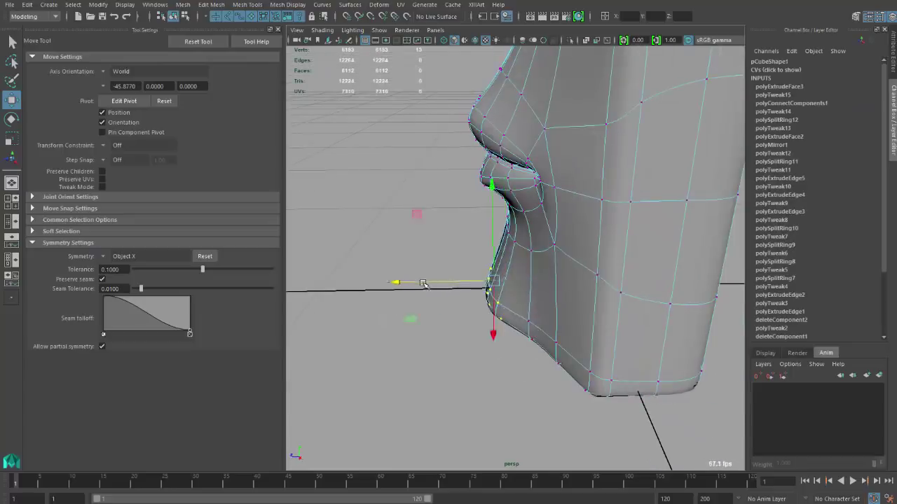
{"action": "left_click_drag", "start_coordinate": [423, 284], "coordinate": [461, 298], "text": "alt"}
{"action": "scroll", "coordinate": [483, 308], "scroll_direction": "up", "scroll_amount": 6}
{"action": "left_click", "coordinate": [455, 307]}
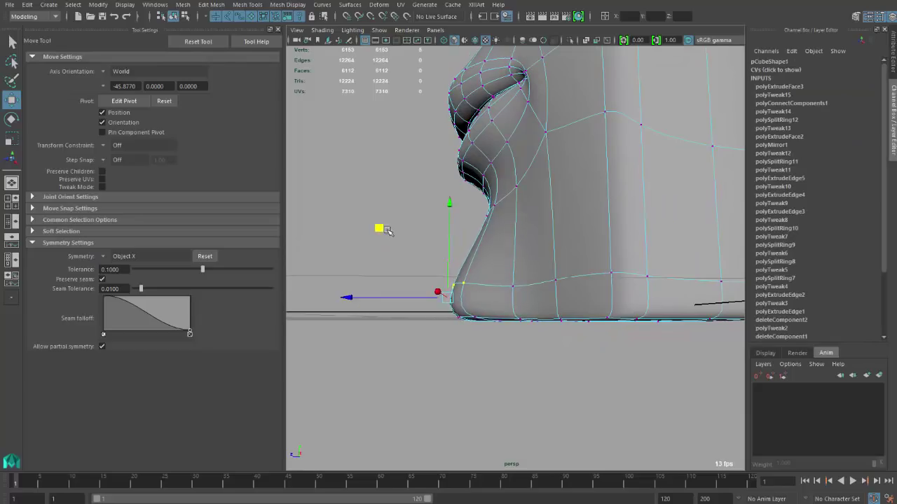
{"action": "left_click_drag", "start_coordinate": [388, 232], "coordinate": [520, 306], "text": "alt"}
{"action": "left_click_drag", "start_coordinate": [536, 341], "coordinate": [532, 360], "text": "alt"}
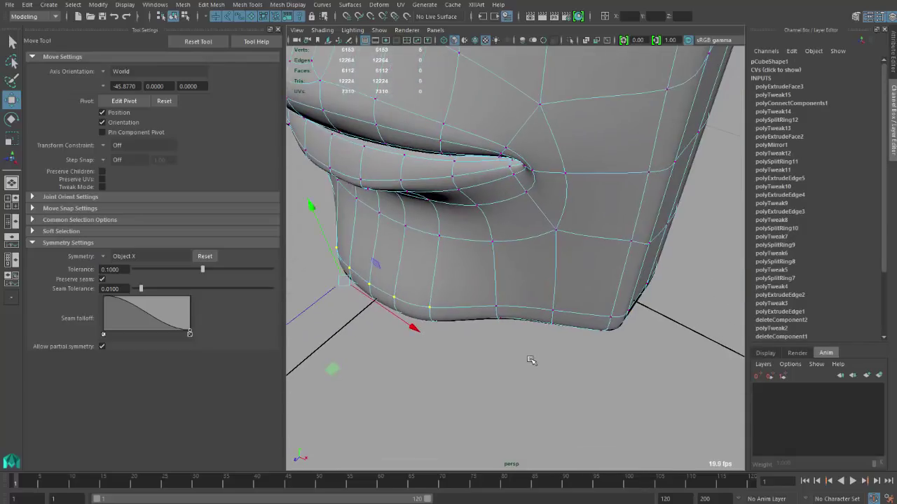
Step: Select the vertices at the outer side of the chin symmetrically and shift them in depth to soften the chin's curve
{"action": "left_click_drag", "start_coordinate": [478, 289], "coordinate": [479, 291]}
{"action": "left_click_drag", "start_coordinate": [480, 291], "coordinate": [595, 269], "text": "alt"}
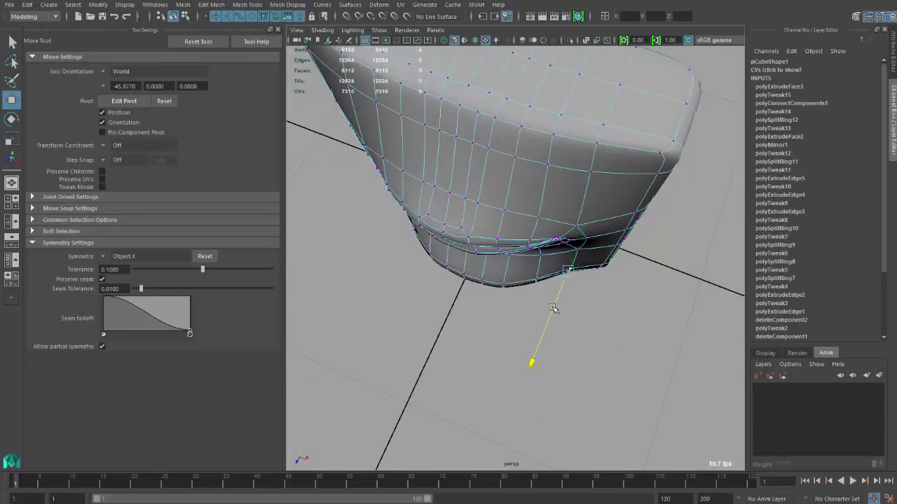
{"action": "left_click_drag", "start_coordinate": [553, 308], "coordinate": [595, 298], "text": "alt"}
Step: Examine the smoothed mouth block and its chin profile in Object Mode from several angles
{"action": "right_click_drag", "start_coordinate": [430, 212], "coordinate": [481, 194]}
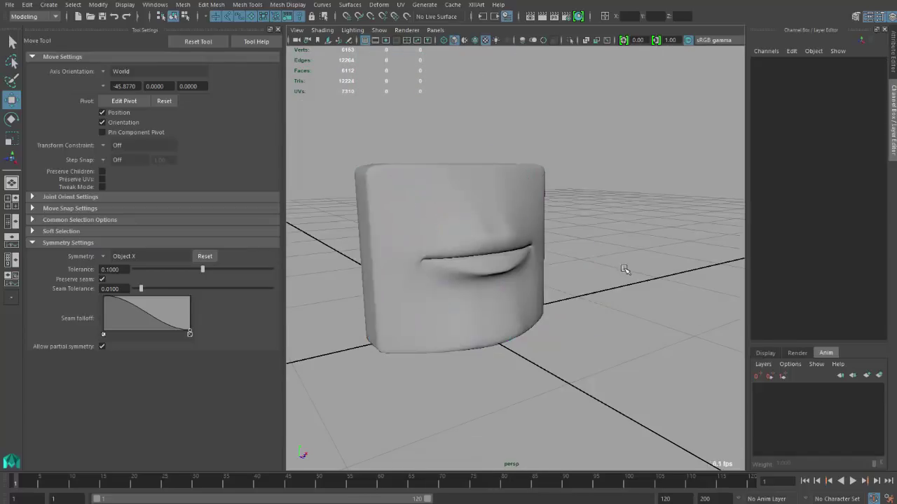
{"action": "right_click_drag", "start_coordinate": [625, 270], "coordinate": [518, 290], "text": "alt"}
{"action": "left_click_drag", "start_coordinate": [518, 290], "coordinate": [442, 278], "text": "alt"}
{"action": "right_click_drag", "start_coordinate": [442, 278], "coordinate": [491, 294], "text": "alt"}
{"action": "left_click_drag", "start_coordinate": [492, 294], "coordinate": [514, 330], "text": "alt"}
{"action": "left_click", "coordinate": [514, 330]}
{"action": "right_click_drag", "start_coordinate": [514, 330], "coordinate": [464, 260], "text": "alt"}
Step: Turn off smooth preview, select all lower front vertices in side view and push the chin area back
{"action": "left_click", "coordinate": [526, 288]}
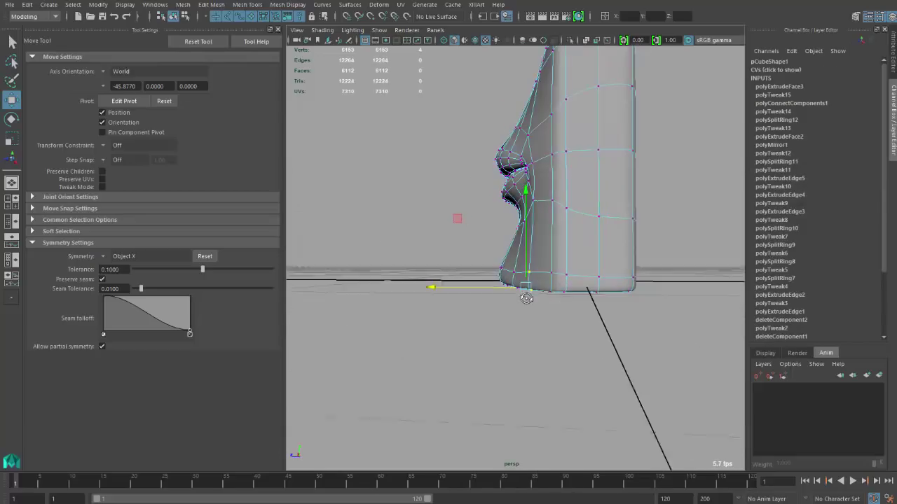
{"action": "left_click_drag", "start_coordinate": [526, 298], "coordinate": [518, 294], "text": "alt"}
{"action": "left_click_drag", "start_coordinate": [582, 320], "coordinate": [582, 320]}
{"action": "key", "text": "1"}
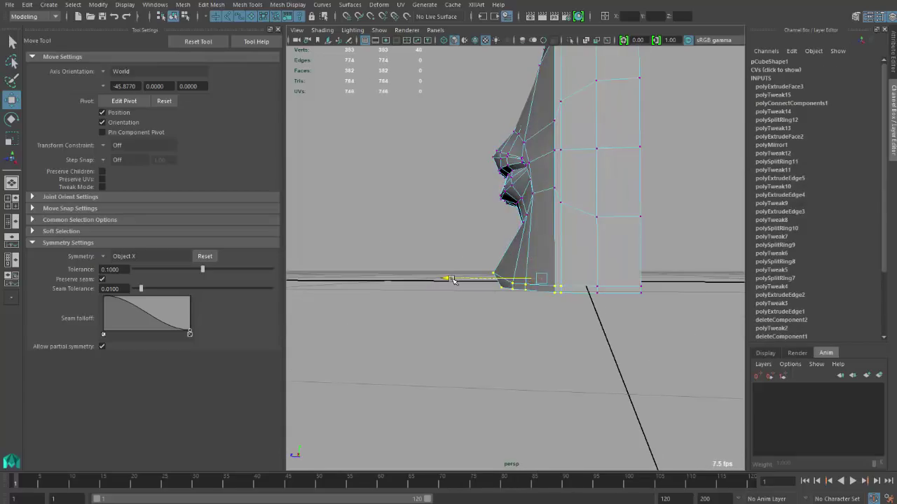
Step: Reposition the chin's front and side vertices in height and depth to refine its profile, comparing the cage with the smooth preview
{"action": "left_click", "coordinate": [552, 321]}
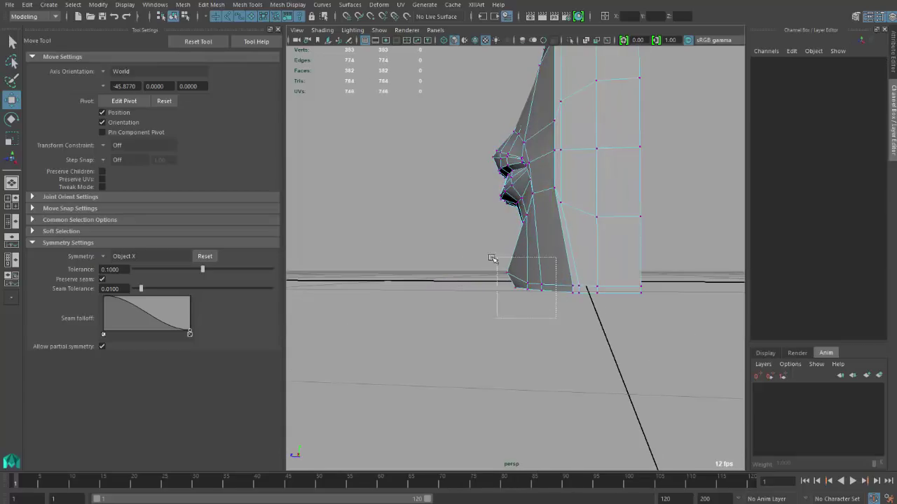
{"action": "left_click_drag", "start_coordinate": [493, 259], "coordinate": [524, 280]}
{"action": "key", "text": "3"}
{"action": "left_click", "coordinate": [535, 274]}
{"action": "key", "text": "1"}
{"action": "left_click_drag", "start_coordinate": [533, 277], "coordinate": [527, 298], "text": "alt"}
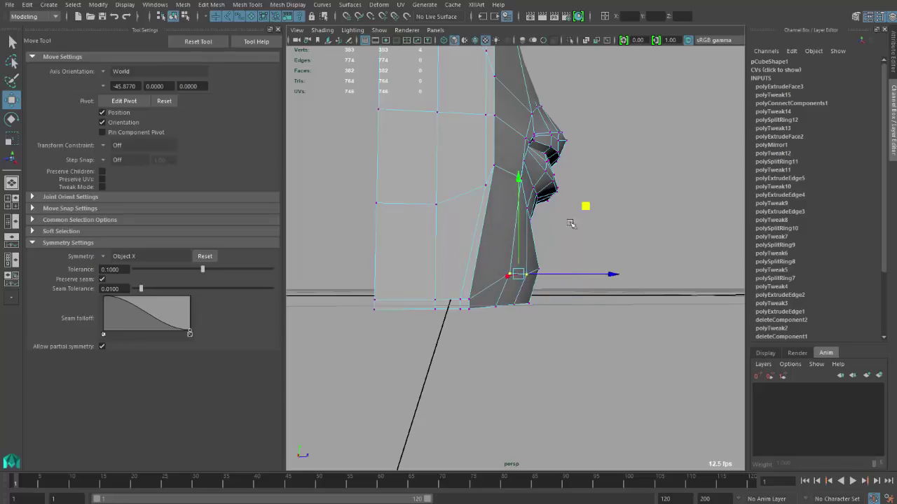
{"action": "key", "text": "3"}
{"action": "left_click_drag", "start_coordinate": [571, 224], "coordinate": [533, 224], "text": "alt"}
Step: Return to Object Mode and inspect the selected block's unsmoothed cage from the side
{"action": "right_click", "coordinate": [594, 190]}
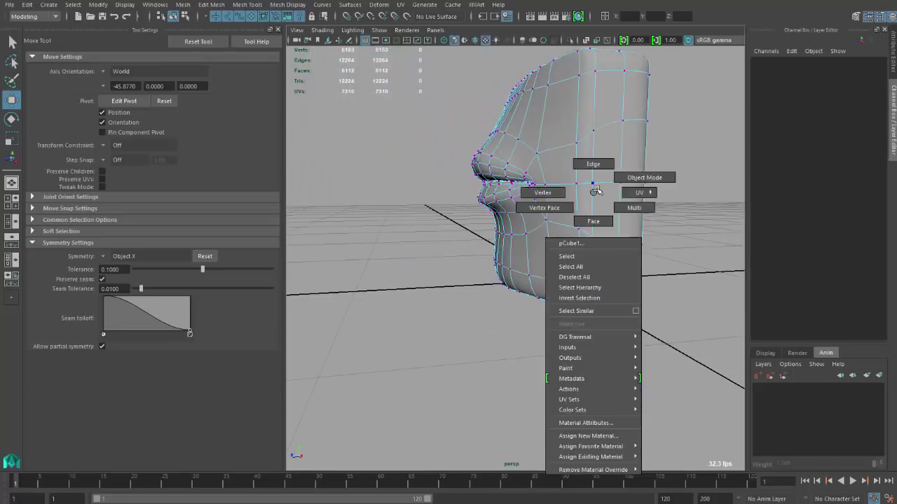
{"action": "left_click", "coordinate": [645, 177]}
{"action": "left_click", "coordinate": [633, 250]}
{"action": "key", "text": "1"}
{"action": "left_click_drag", "start_coordinate": [633, 250], "coordinate": [595, 236], "text": "alt"}
{"action": "left_click", "coordinate": [652, 244]}
{"action": "left_click", "coordinate": [595, 236]}
{"action": "key", "text": "q"}
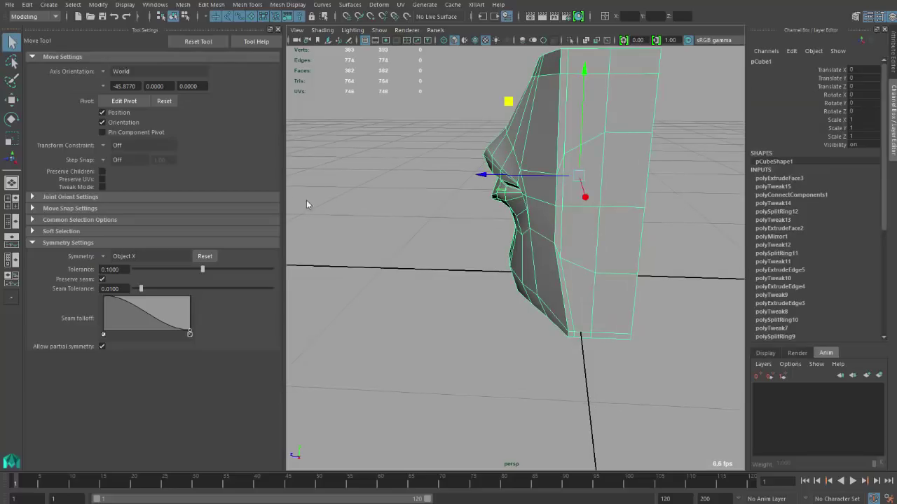
{"action": "key", "text": "w"}
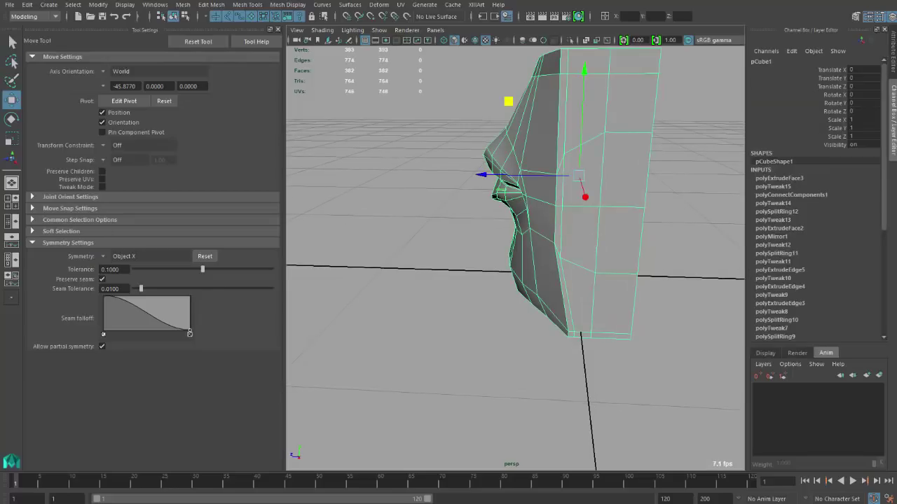
Step: View the finished mouth block deselected in smooth preview from a three-quarter angle
{"action": "left_click_drag", "start_coordinate": [358, 232], "coordinate": [409, 260], "text": "alt"}
{"action": "key", "text": "3"}
{"action": "left_click", "coordinate": [413, 270]}
{"action": "scroll", "coordinate": [421, 282], "scroll_direction": "down", "scroll_amount": 3}
{"action": "right_click_drag", "start_coordinate": [420, 282], "coordinate": [526, 288], "text": "alt"}
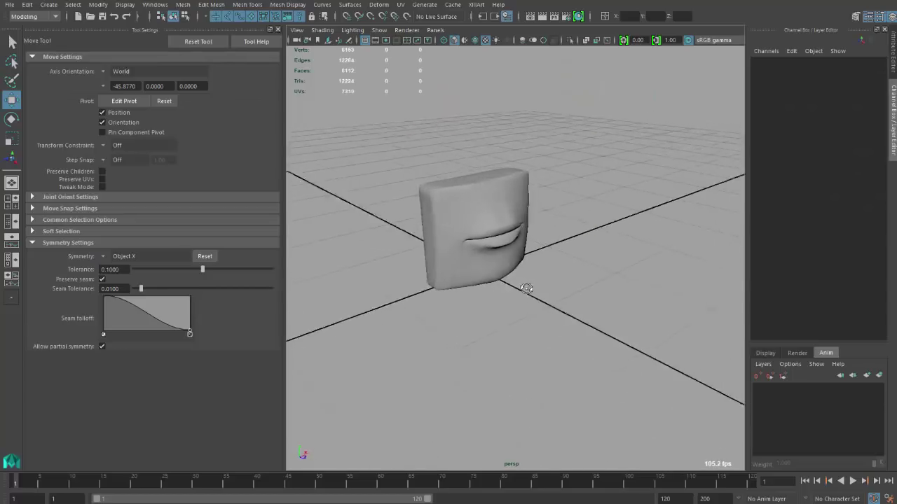